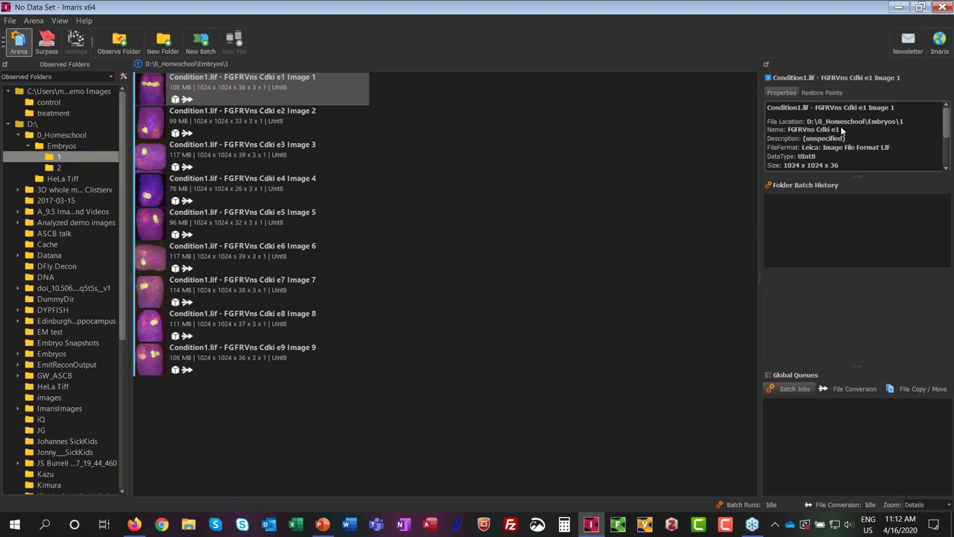
Show the embryo images as Medium Icons and clear the image selection.
{"action": "left_click", "coordinate": [917, 505]}
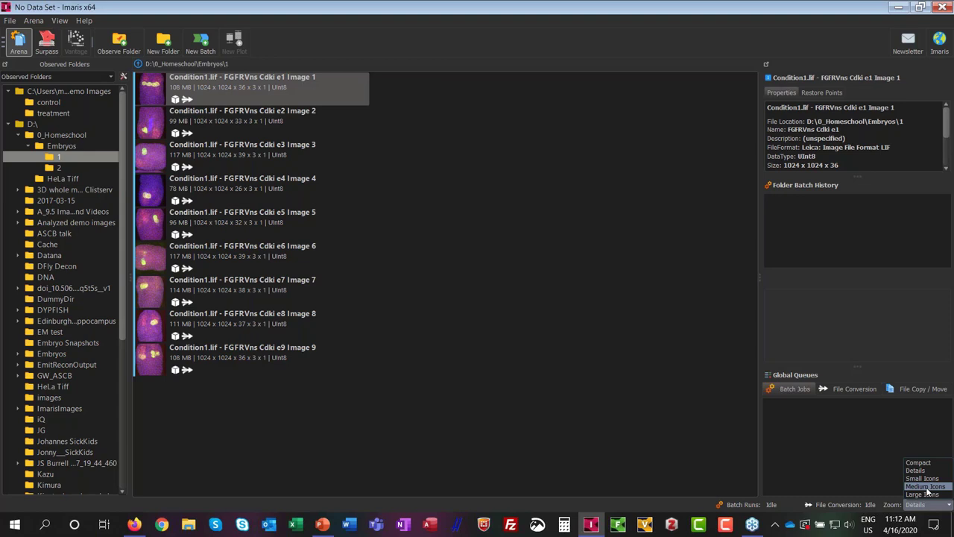
{"action": "left_click", "coordinate": [928, 489]}
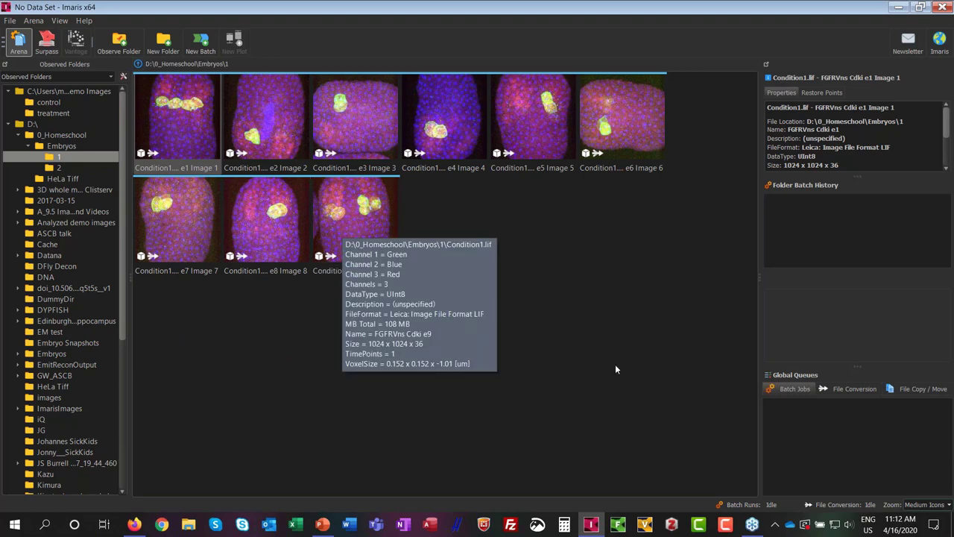
{"action": "left_click", "coordinate": [928, 504]}
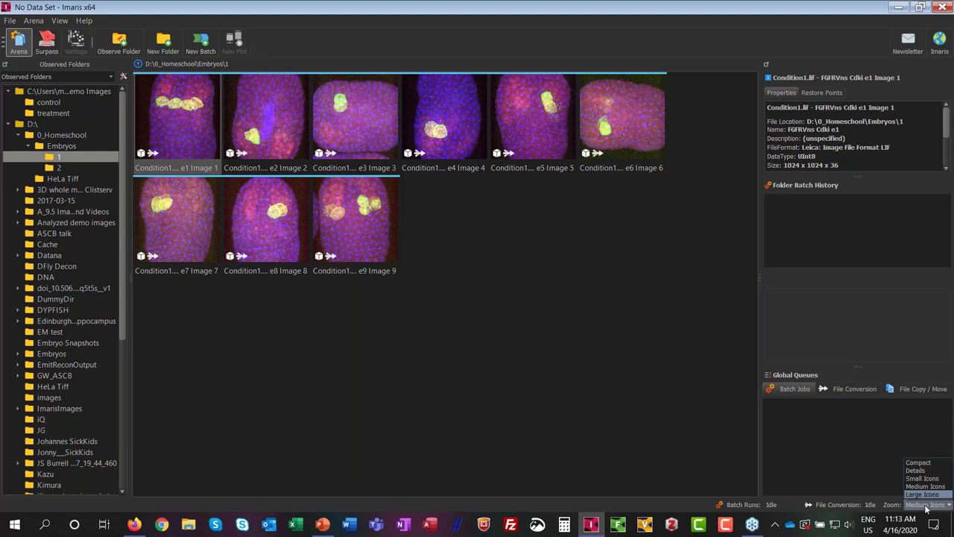
{"action": "left_click", "coordinate": [572, 423]}
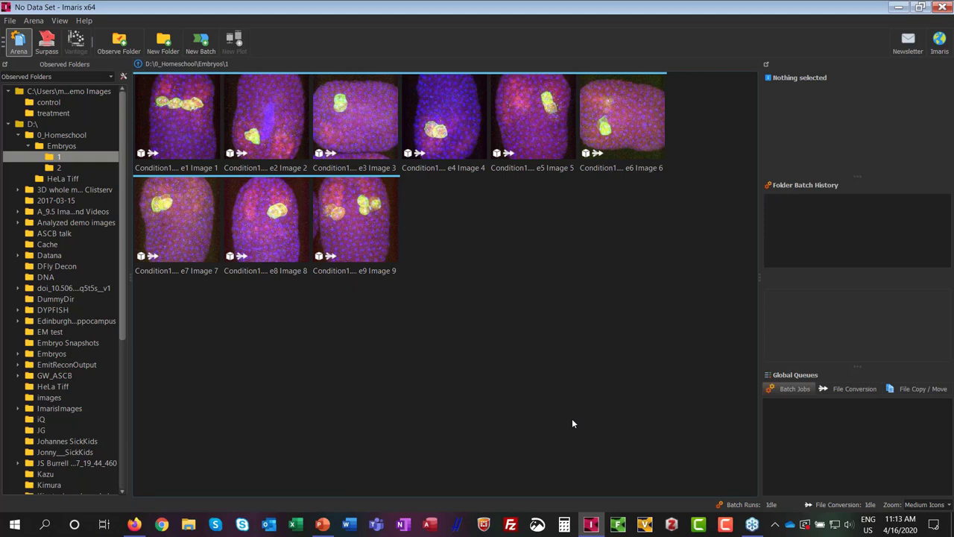
Remove every folder and image in D:\ except the 0_Homeschool folder from the Arena.
{"action": "left_click", "coordinate": [54, 125]}
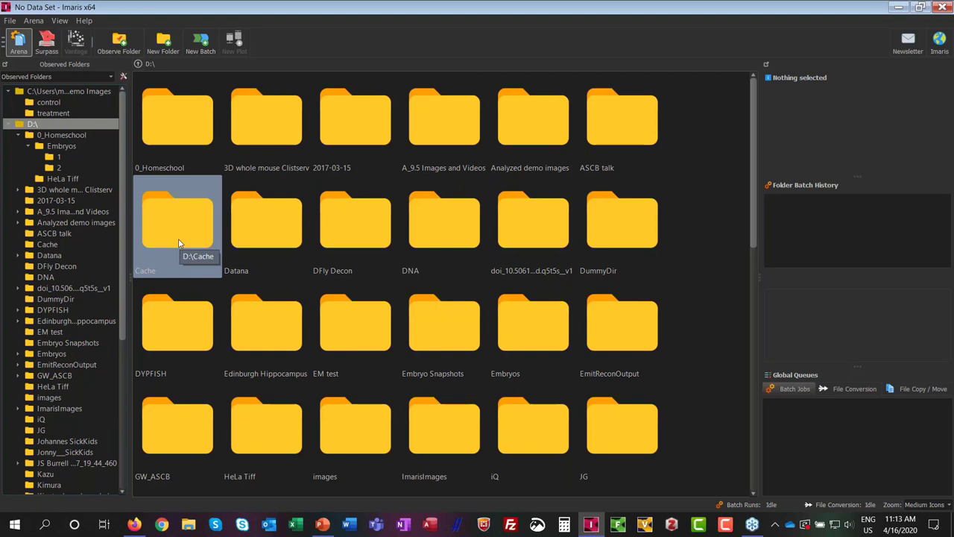
{"action": "left_click", "coordinate": [280, 140]}
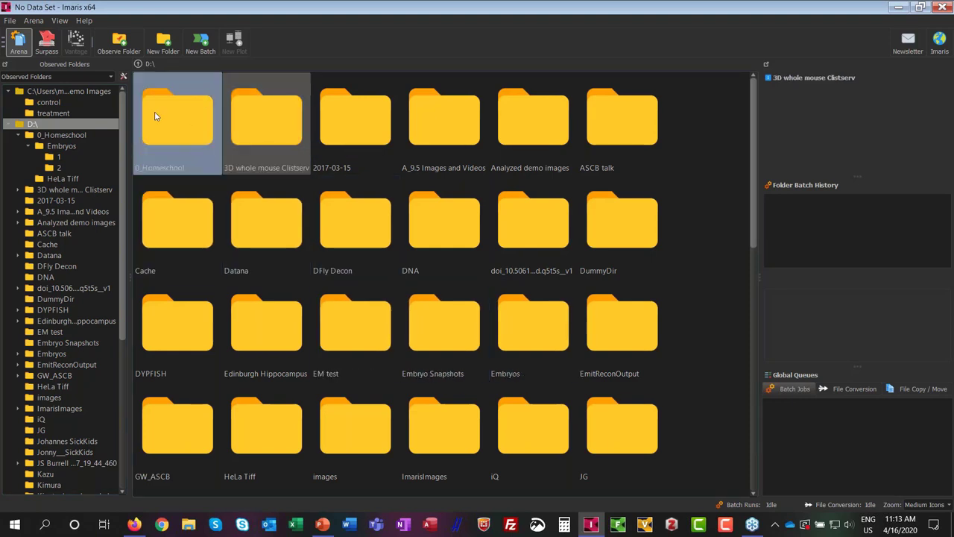
{"action": "scroll", "coordinate": [527, 310], "scroll_direction": "down", "scroll_amount": 6}
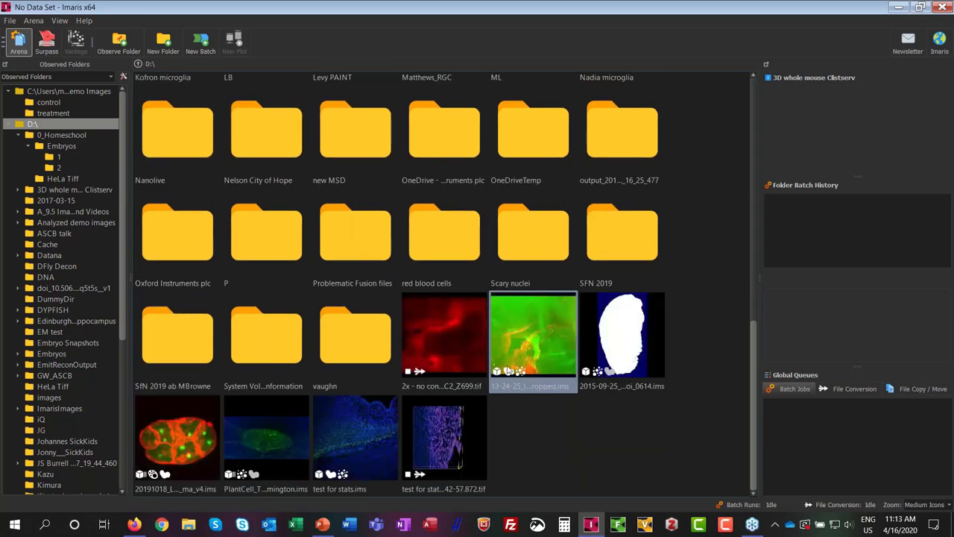
{"action": "key", "text": "ctrl+a"}
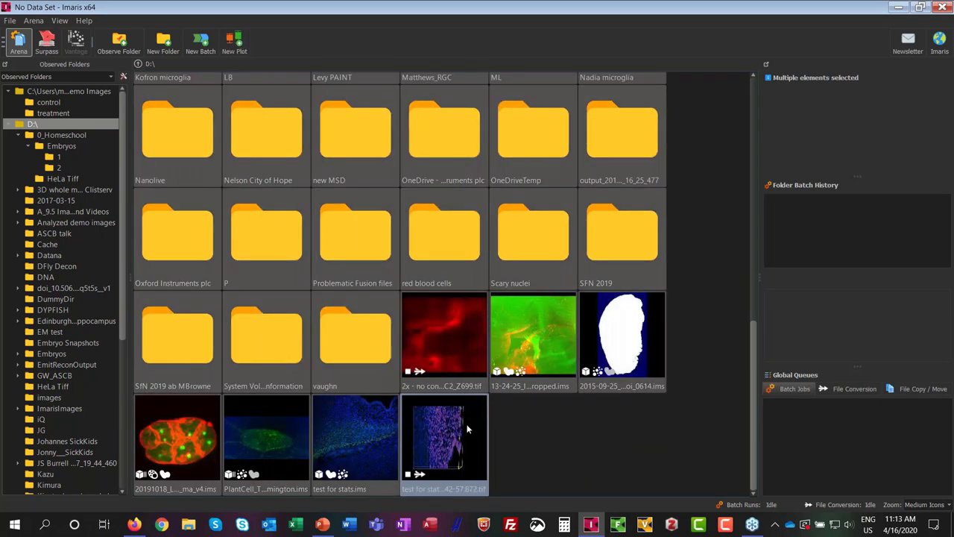
{"action": "scroll", "coordinate": [467, 429], "scroll_direction": "up", "scroll_amount": 10}
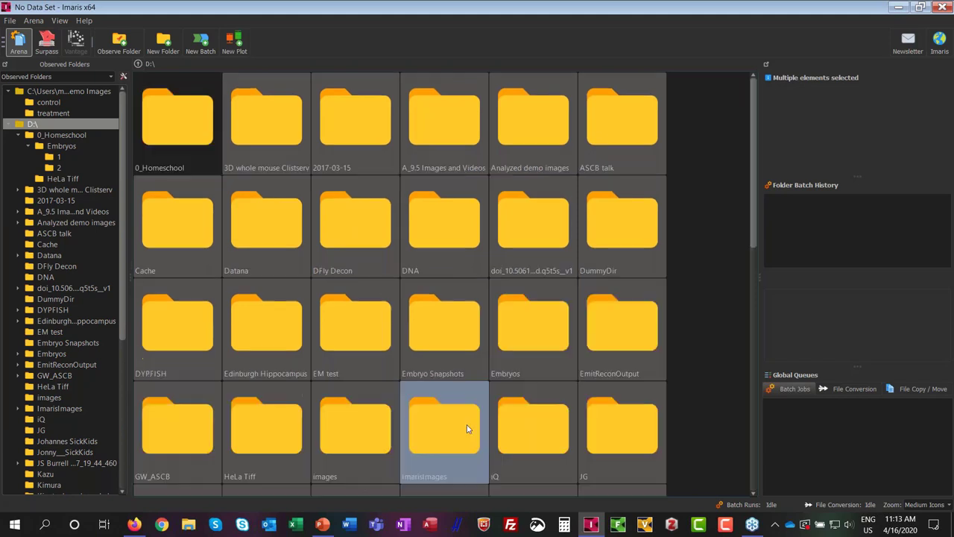
{"action": "right_click", "coordinate": [373, 156]}
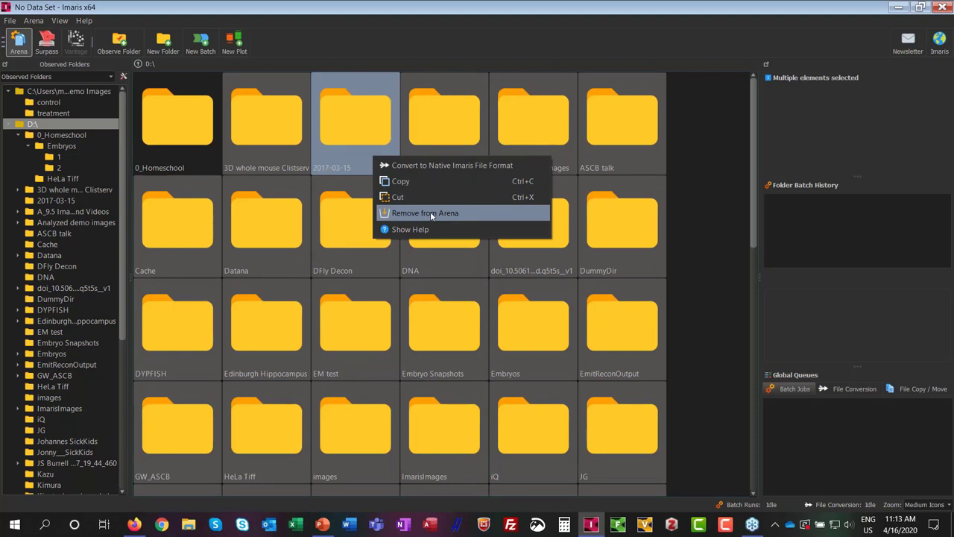
{"action": "left_click", "coordinate": [430, 214]}
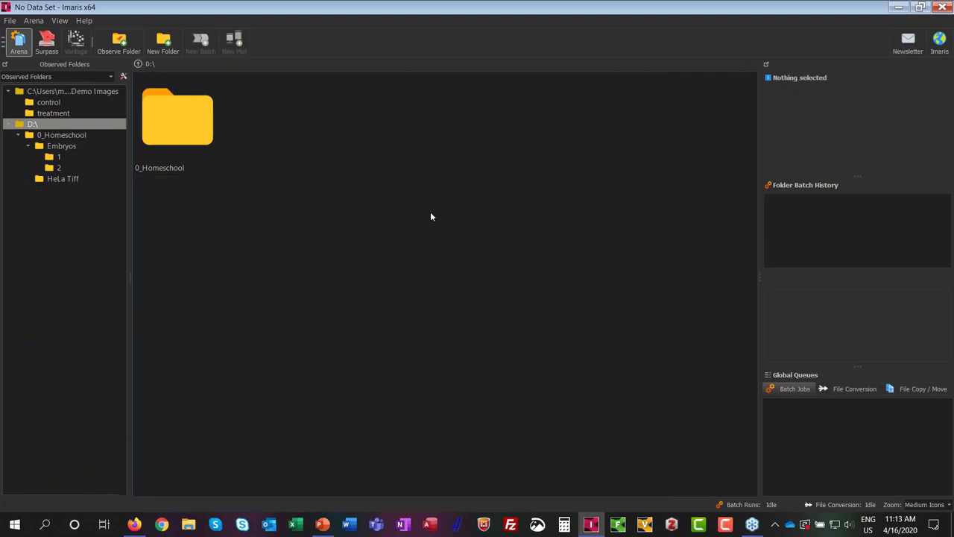
Display the removed items in the Arena and hide them again.
{"action": "left_click", "coordinate": [32, 21]}
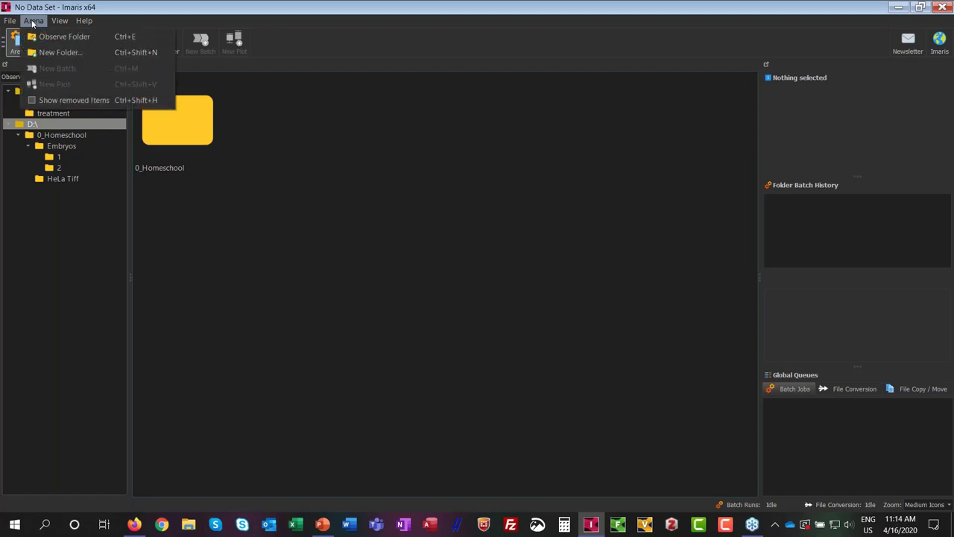
{"action": "left_click", "coordinate": [55, 101]}
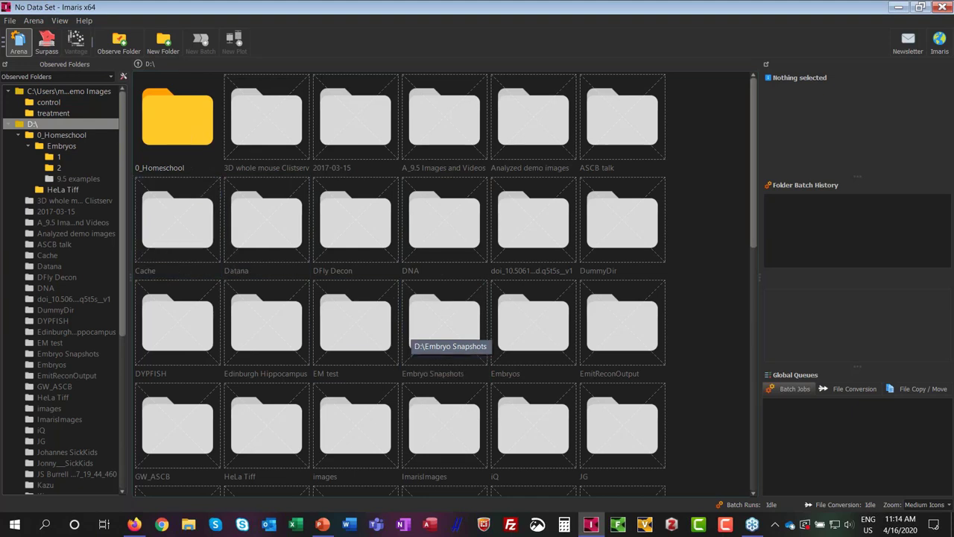
{"action": "left_click", "coordinate": [37, 20]}
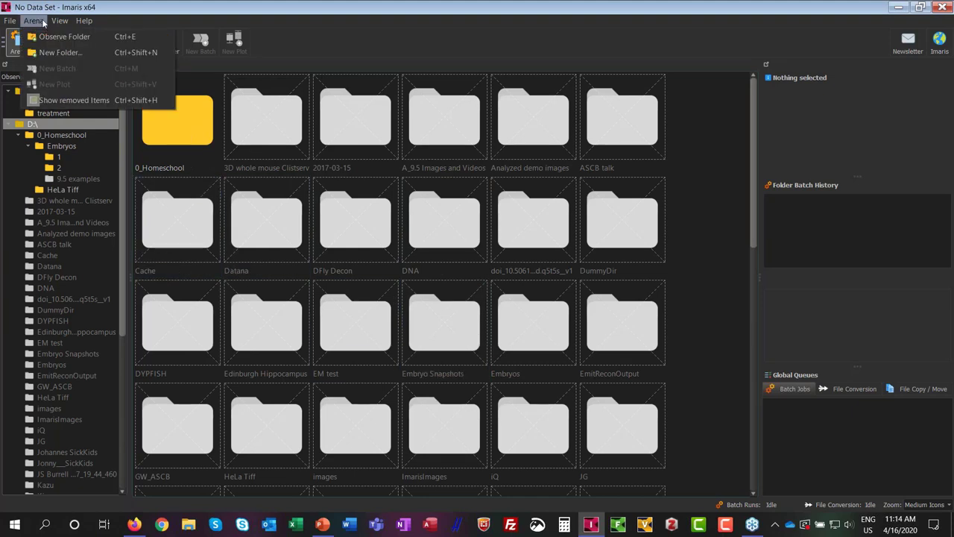
{"action": "left_click", "coordinate": [60, 96]}
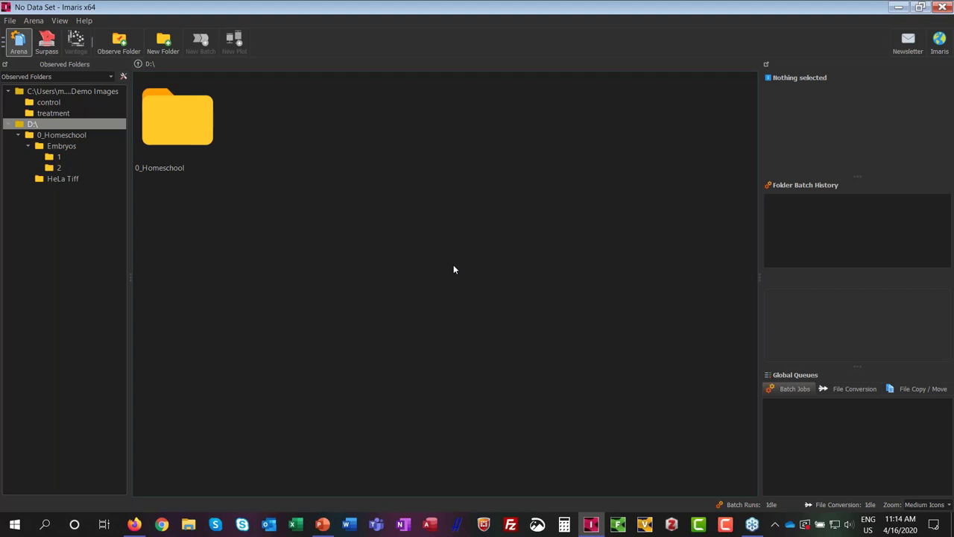
Convert the .lsm image in the 0_Homeschool folder to IMS format, enabling automatic conversion of files without asking again.
{"action": "left_click", "coordinate": [100, 135]}
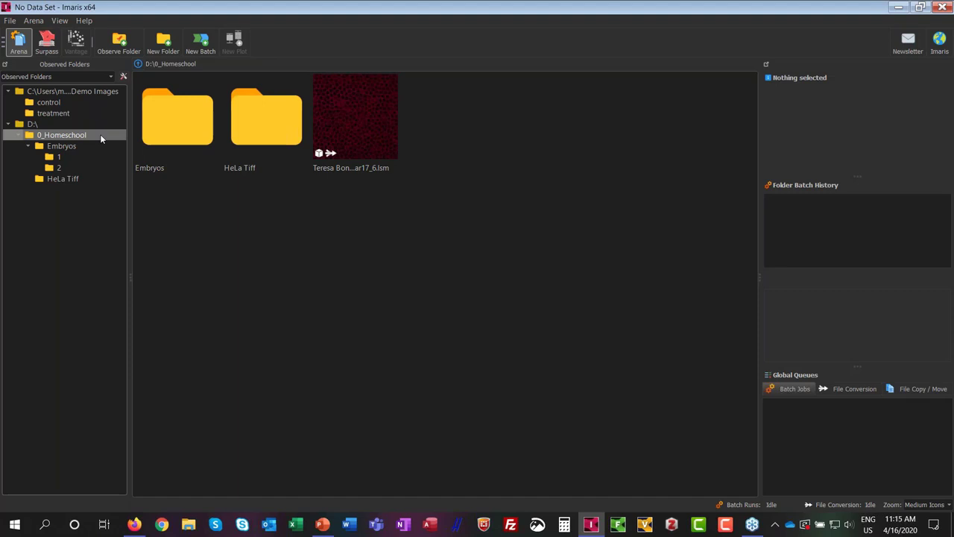
{"action": "left_click", "coordinate": [367, 140]}
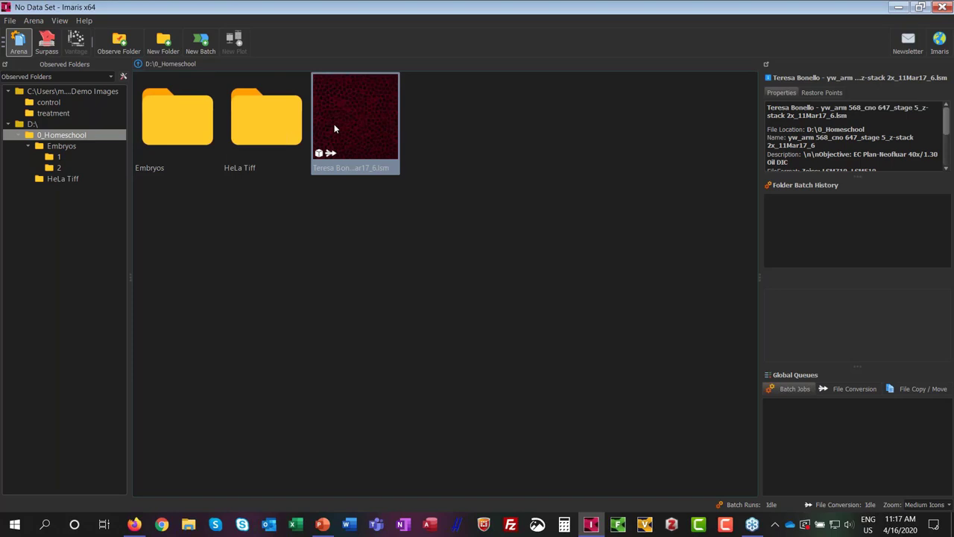
{"action": "mouse_move", "coordinate": [373, 142]}
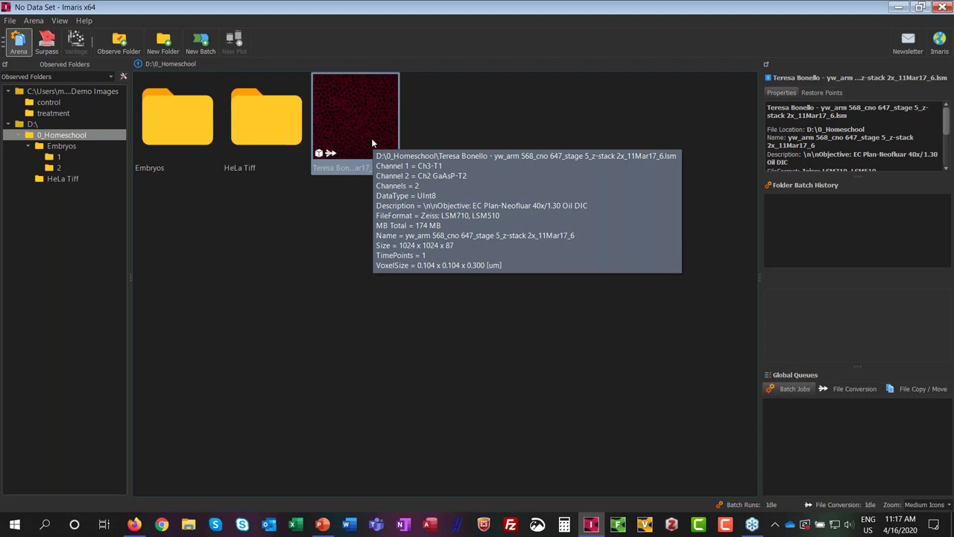
{"action": "double_click", "coordinate": [371, 137]}
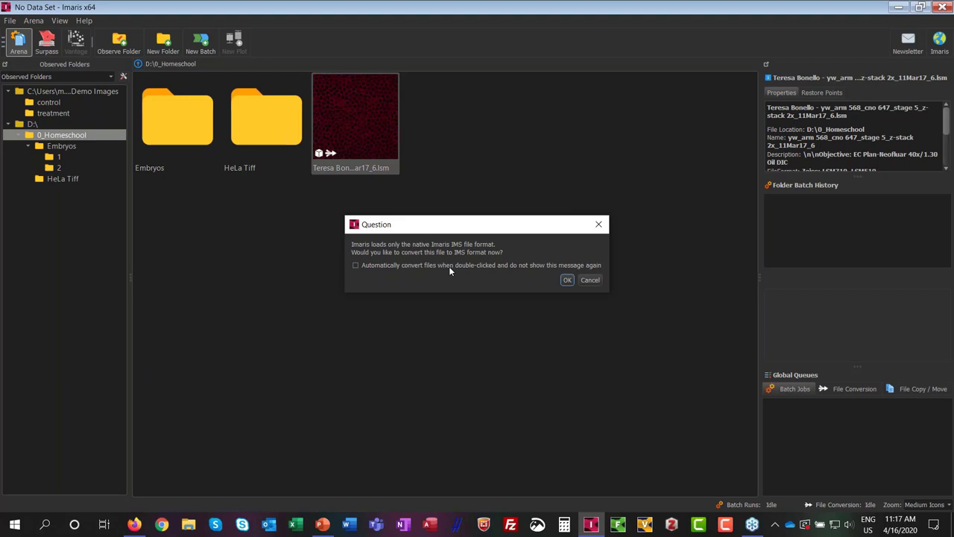
{"action": "left_click", "coordinate": [356, 266]}
{"action": "left_click", "coordinate": [567, 280]}
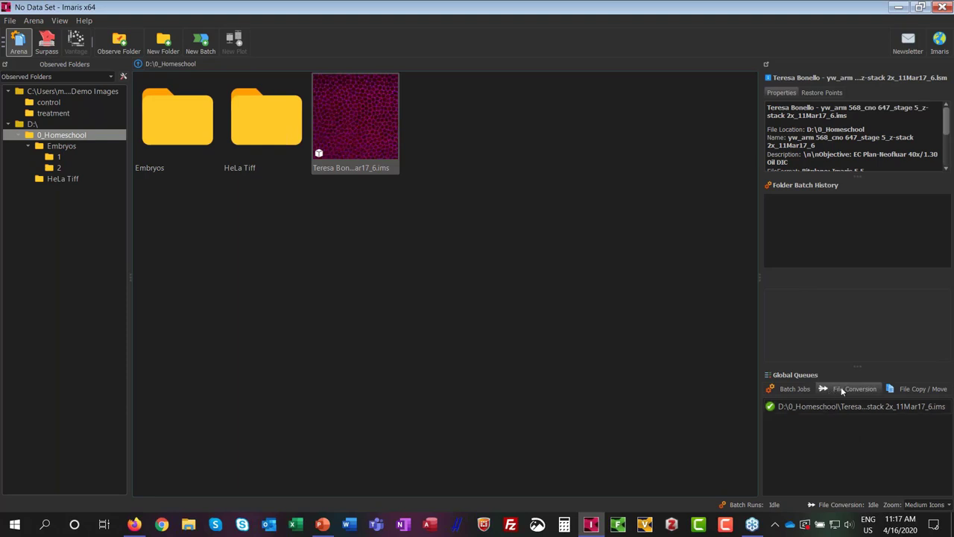
Check the converted .ims image's details and its available file operations, including reverting to the original image.
{"action": "mouse_move", "coordinate": [843, 406]}
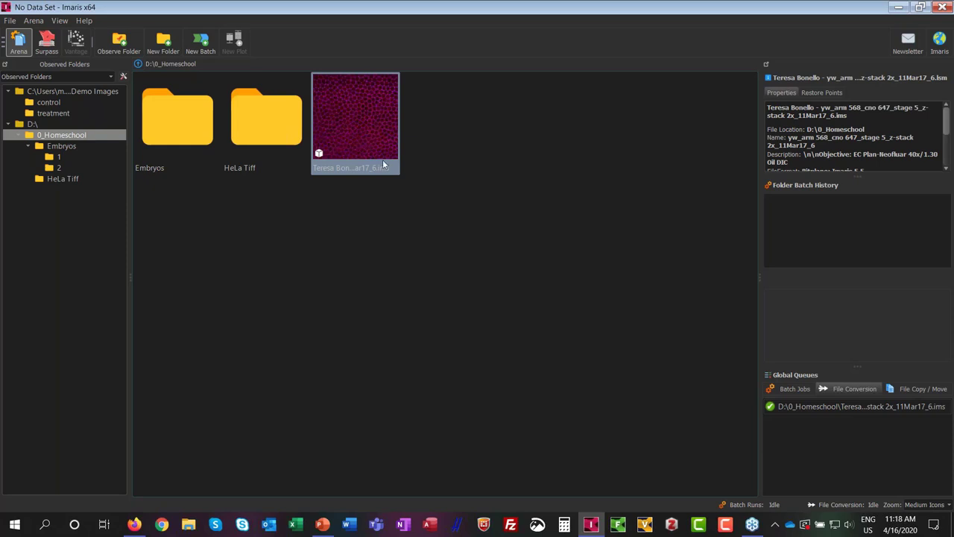
{"action": "mouse_move", "coordinate": [387, 170]}
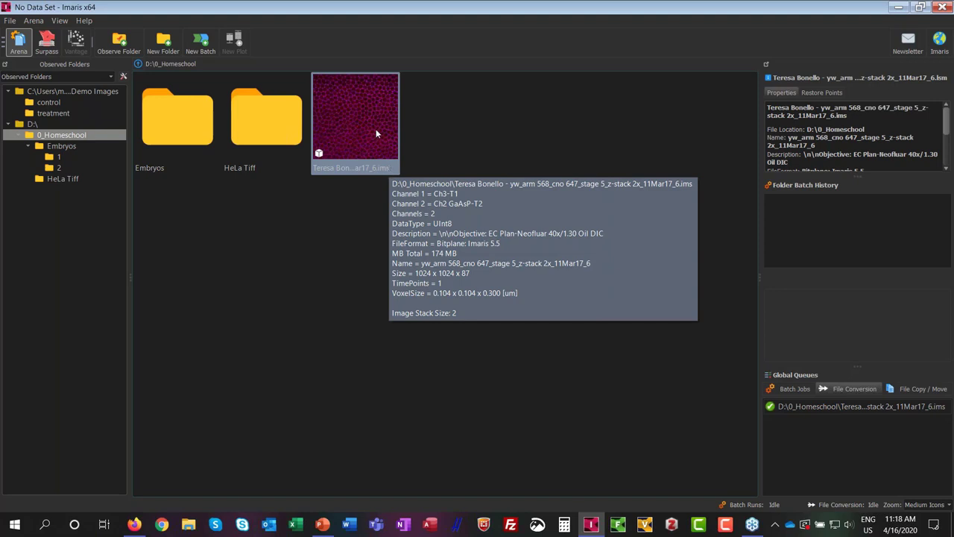
{"action": "right_click", "coordinate": [377, 134]}
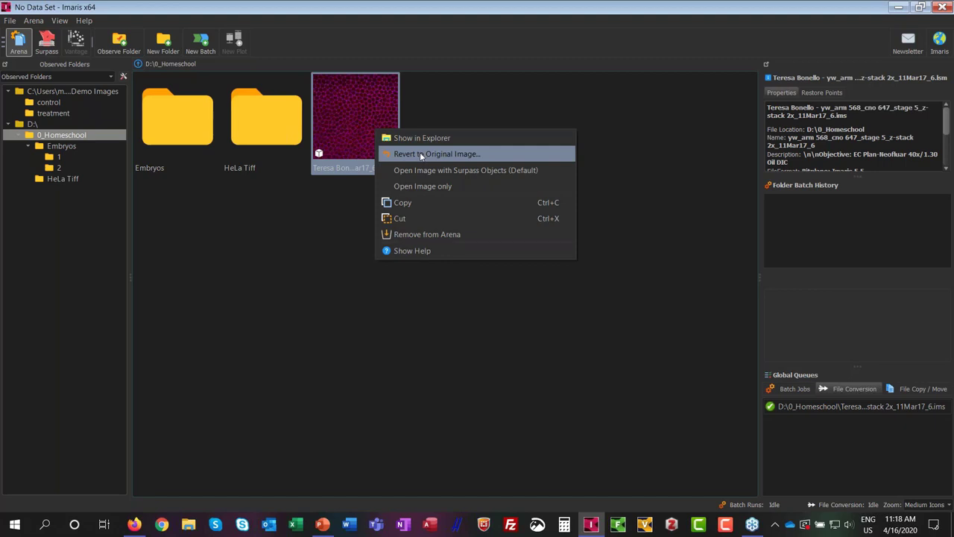
{"action": "left_click", "coordinate": [494, 110]}
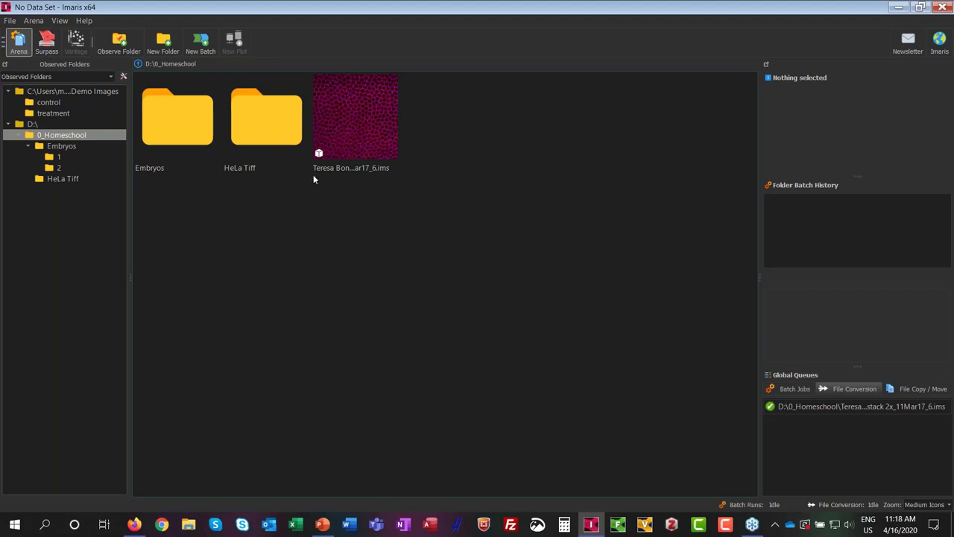
Convert all nine Condition1.lif images in subfolder 1 of the Embryos folder to the native Imaris file format.
{"action": "double_click", "coordinate": [159, 144]}
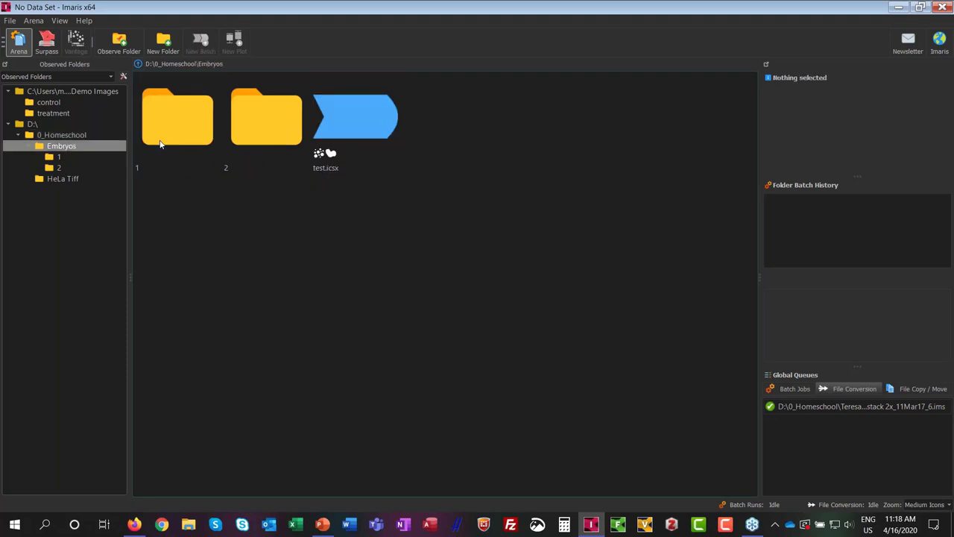
{"action": "double_click", "coordinate": [160, 144]}
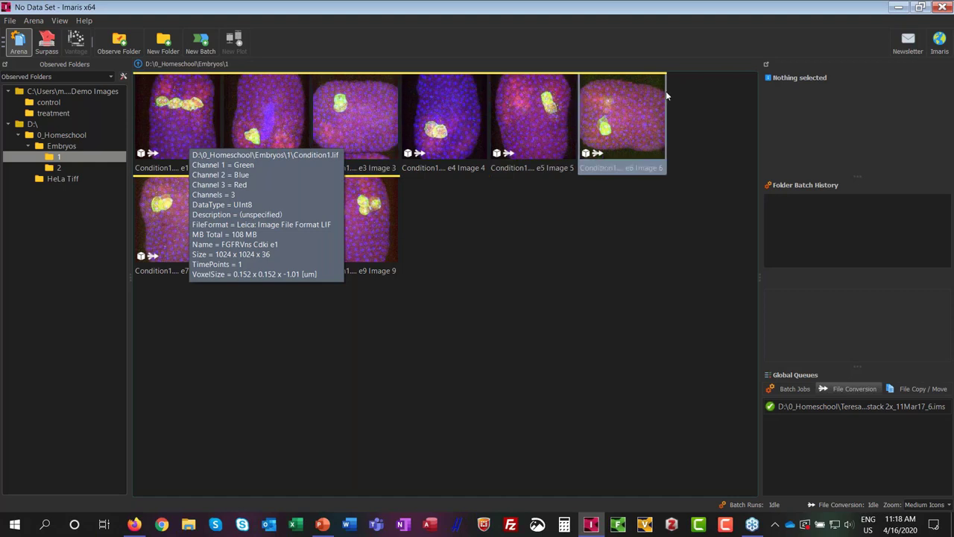
{"action": "mouse_move", "coordinate": [198, 225]}
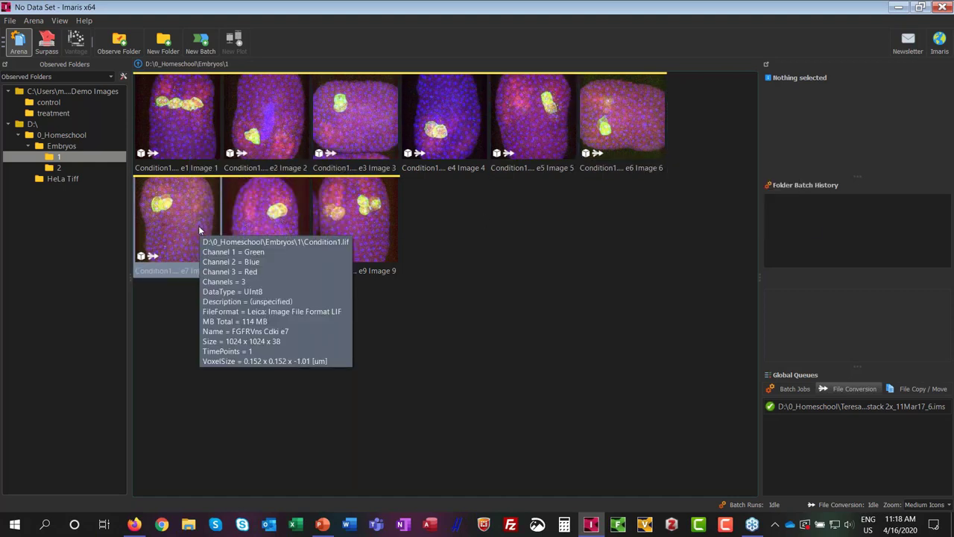
{"action": "mouse_move", "coordinate": [190, 262]}
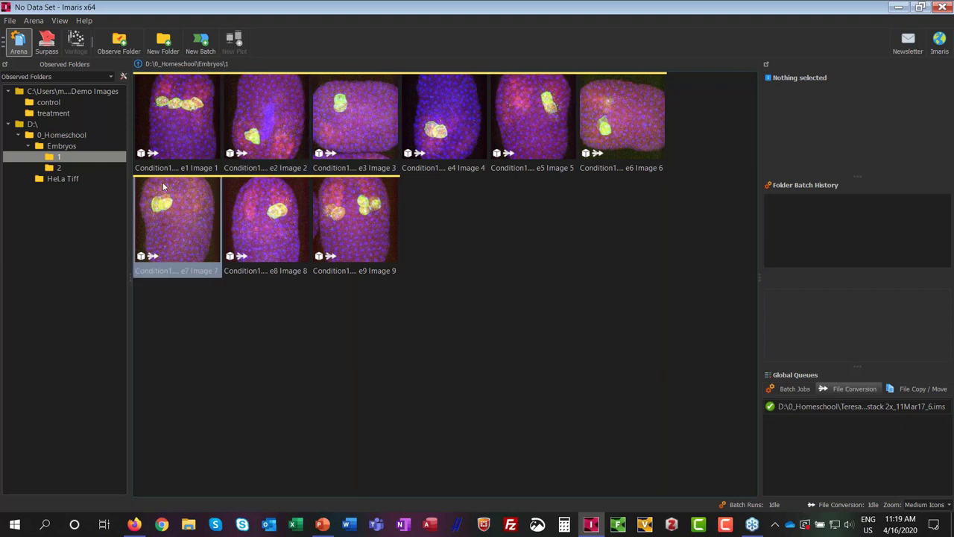
{"action": "mouse_move", "coordinate": [396, 182]}
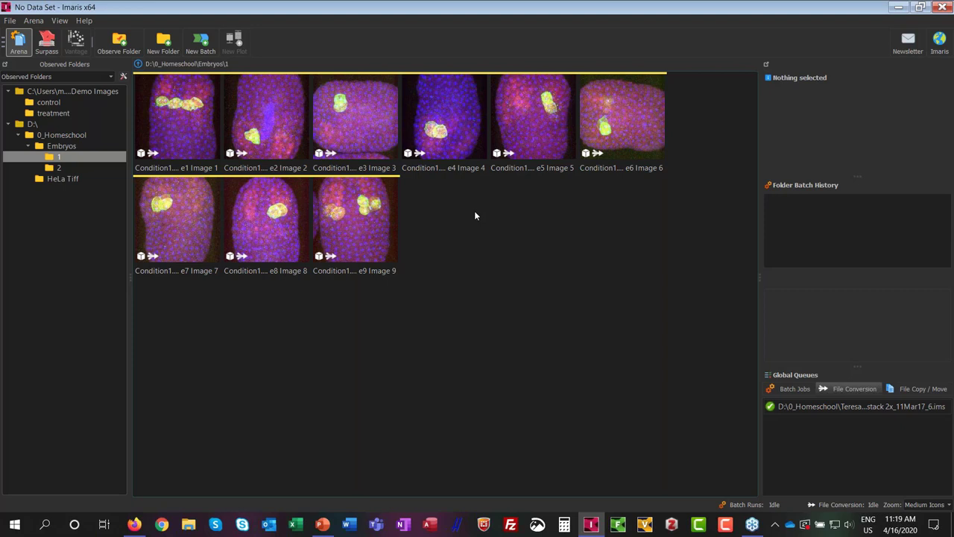
{"action": "left_click", "coordinate": [199, 138]}
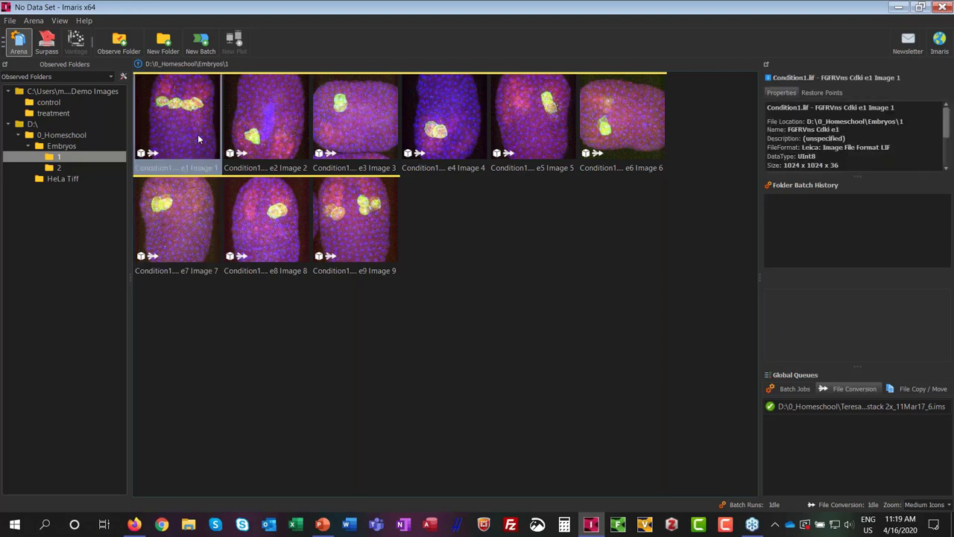
{"action": "left_click", "coordinate": [358, 229], "text": "shift"}
{"action": "right_click", "coordinate": [357, 229]}
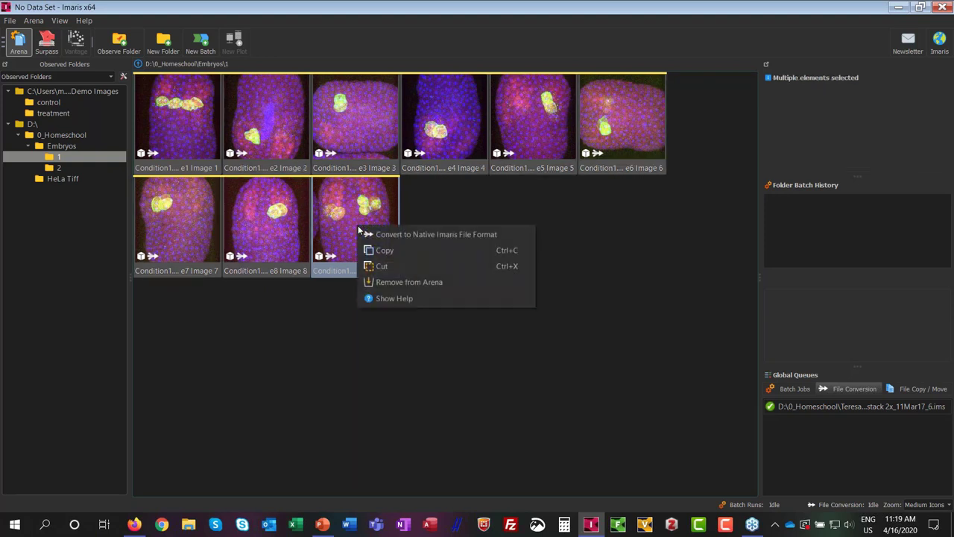
{"action": "left_click", "coordinate": [407, 236]}
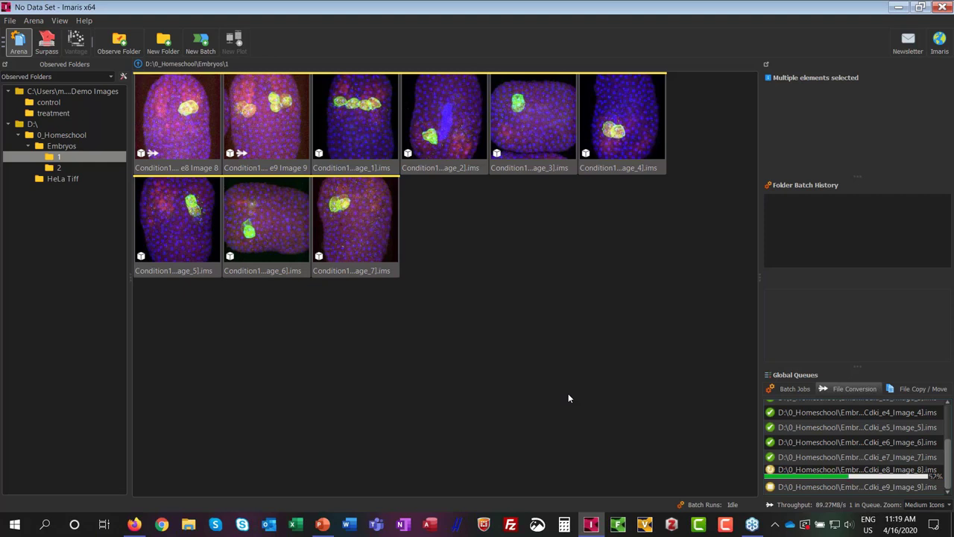
{"action": "left_click", "coordinate": [465, 358]}
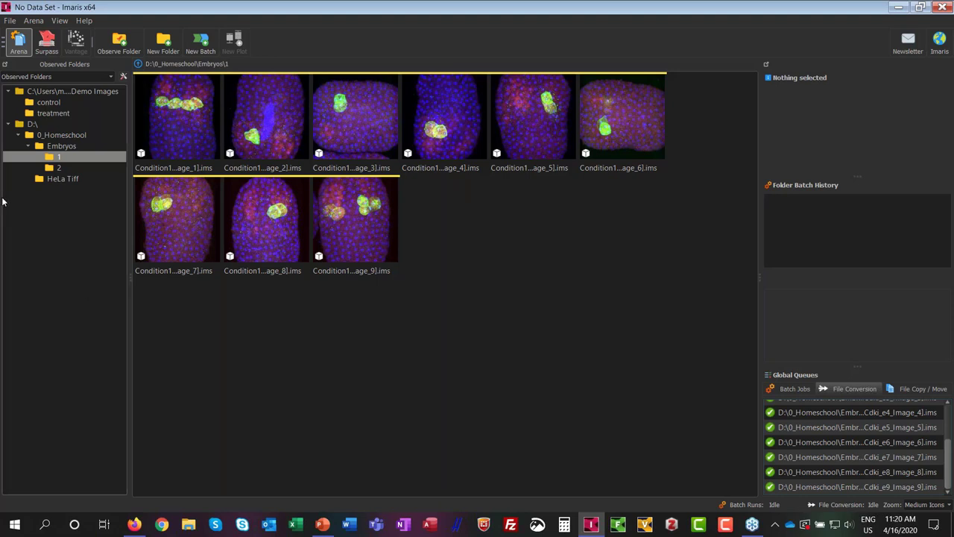
Examine the image properties of HeLaCell_T00_C0_Z000.tif in the HeLa Tiff folder.
{"action": "left_click", "coordinate": [63, 178]}
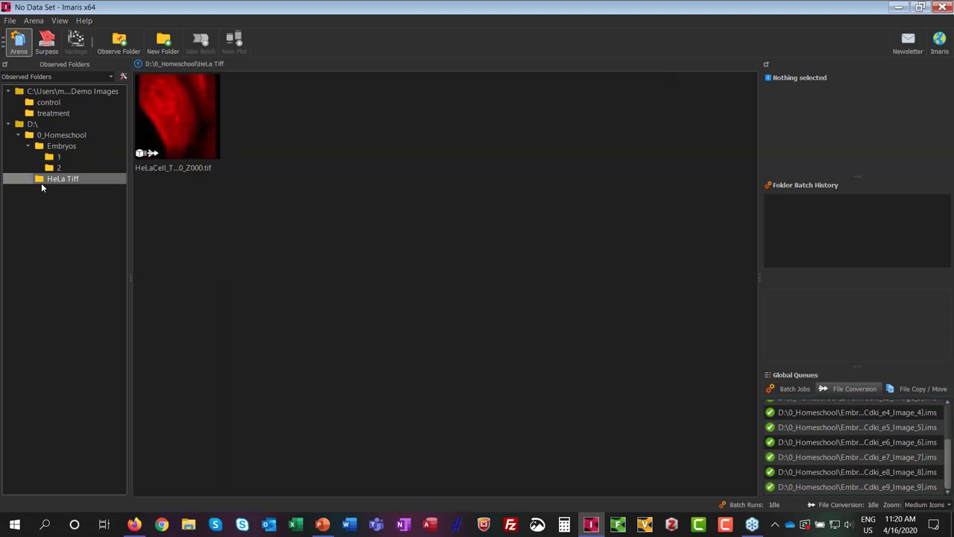
{"action": "left_click", "coordinate": [146, 134]}
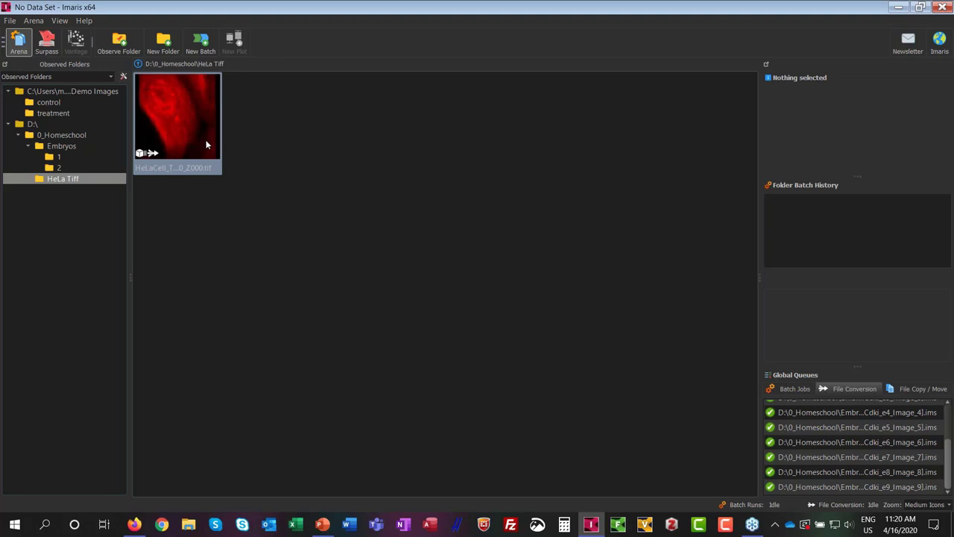
{"action": "mouse_move", "coordinate": [207, 144]}
{"action": "mouse_move", "coordinate": [165, 122]}
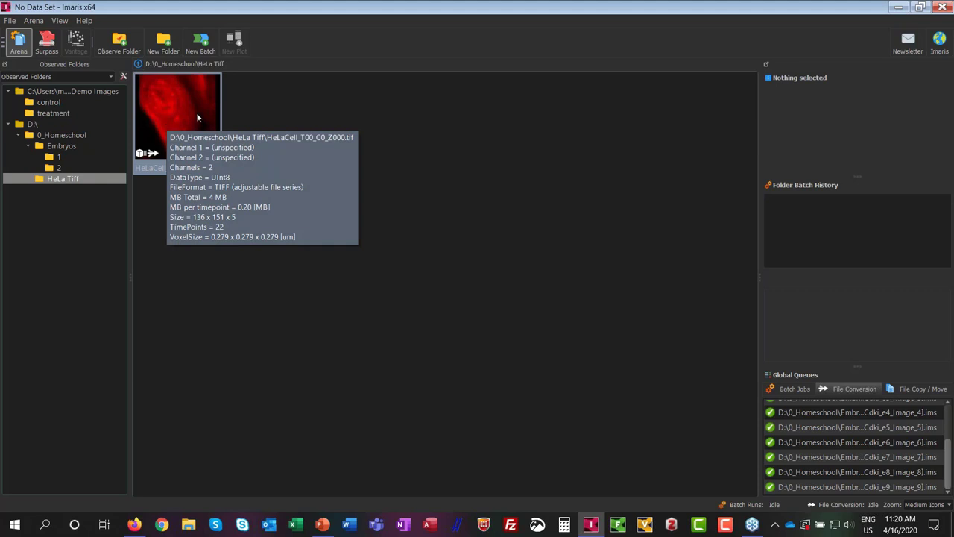
Show HeLaCell_T00_C0_Z000.tif in Explorer, look through the individual TIFF files of its series and return to the Arena.
{"action": "right_click", "coordinate": [196, 117]}
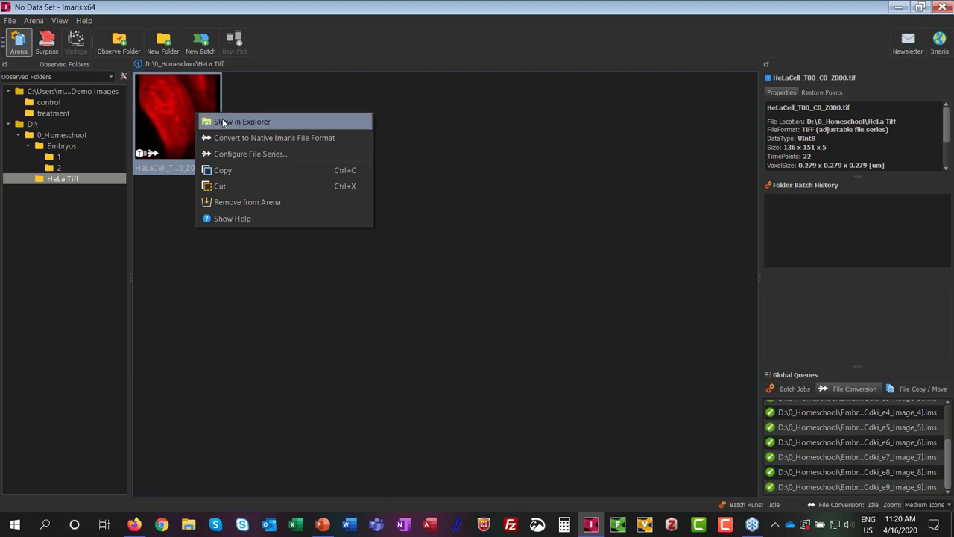
{"action": "left_click", "coordinate": [225, 123]}
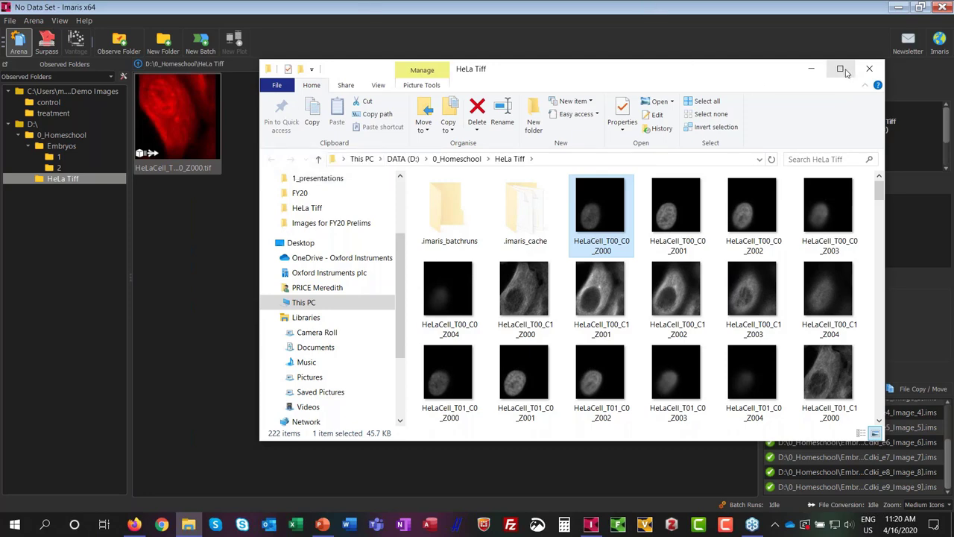
{"action": "left_click_drag", "start_coordinate": [753, 73], "coordinate": [785, 15]}
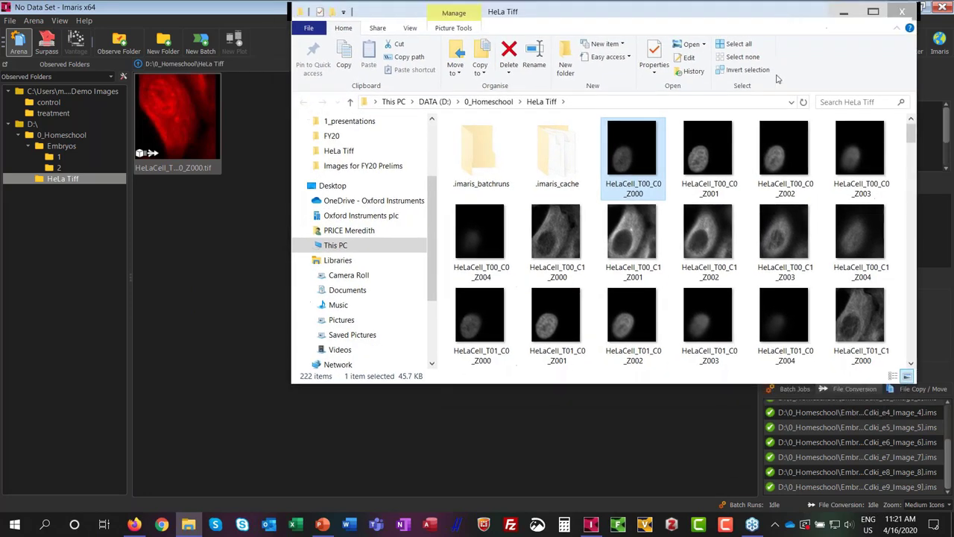
{"action": "scroll", "coordinate": [678, 190], "scroll_direction": "down", "scroll_amount": 2}
{"action": "scroll", "coordinate": [678, 190], "scroll_direction": "down", "scroll_amount": 15}
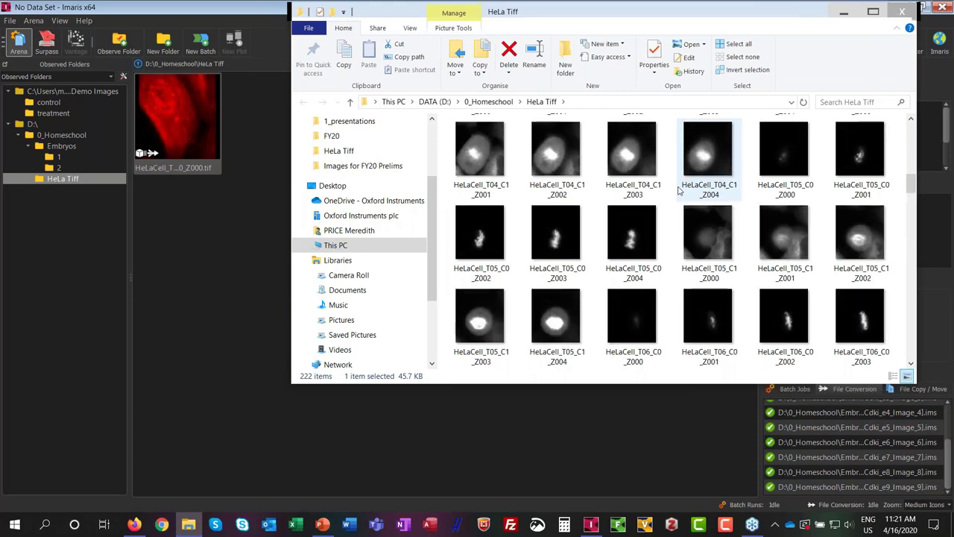
{"action": "scroll", "coordinate": [679, 192], "scroll_direction": "down", "scroll_amount": 15}
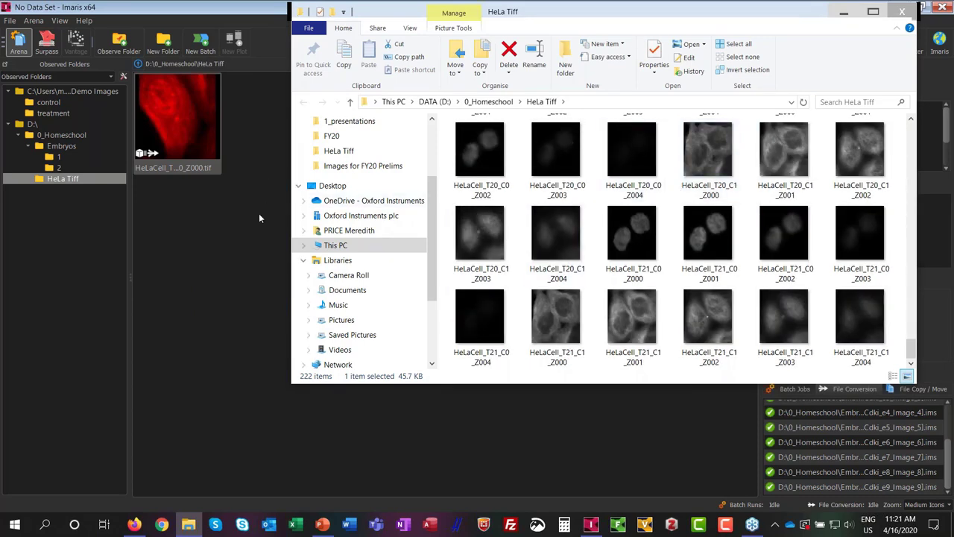
{"action": "left_click", "coordinate": [197, 110]}
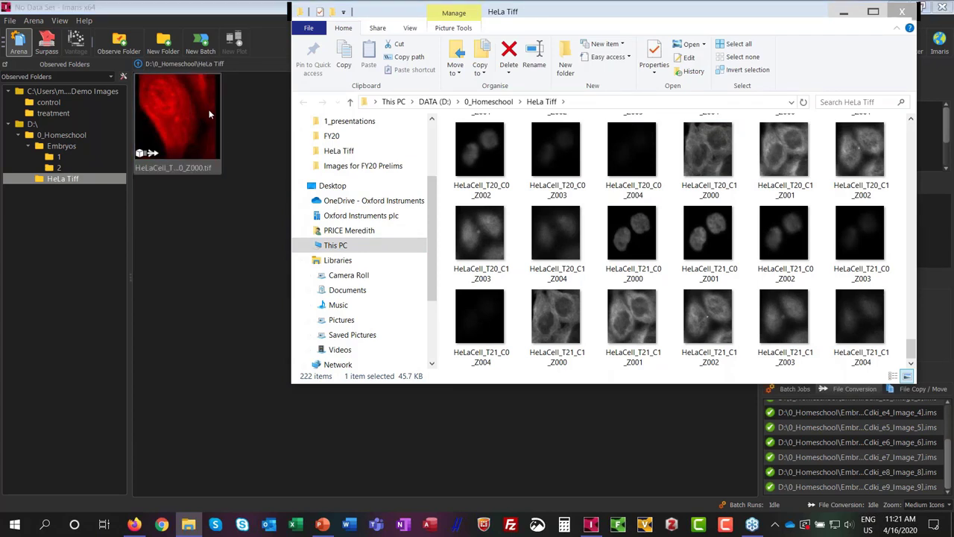
{"action": "left_click", "coordinate": [259, 121]}
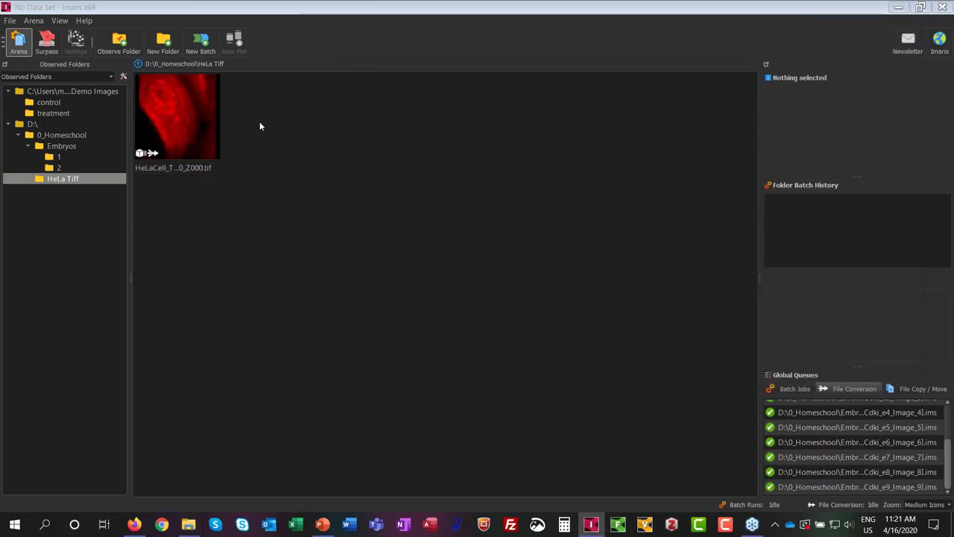
Check the file operations available for HeLaCell_T00_C0_Z000.tif, including Configure File Series.
{"action": "left_click", "coordinate": [192, 138]}
{"action": "mouse_move", "coordinate": [192, 138]}
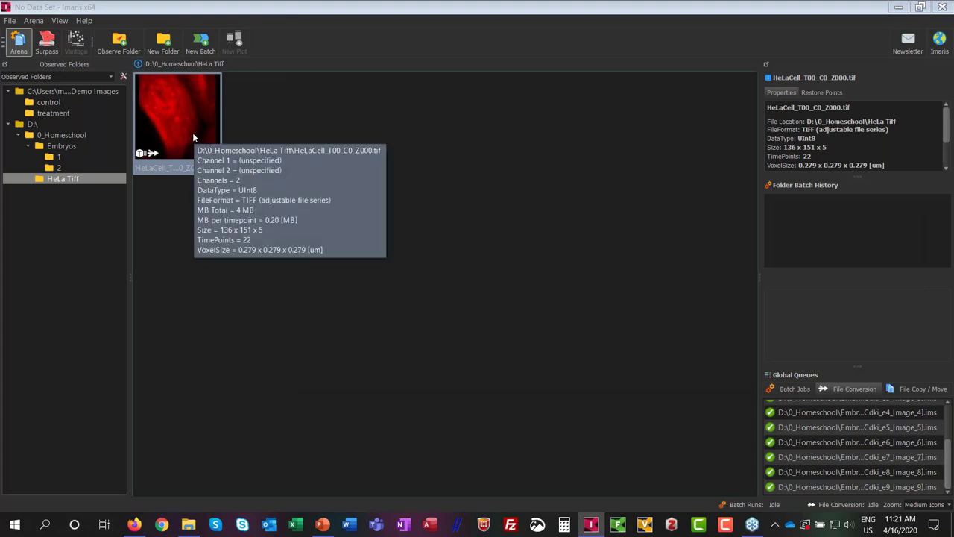
{"action": "right_click", "coordinate": [192, 137]}
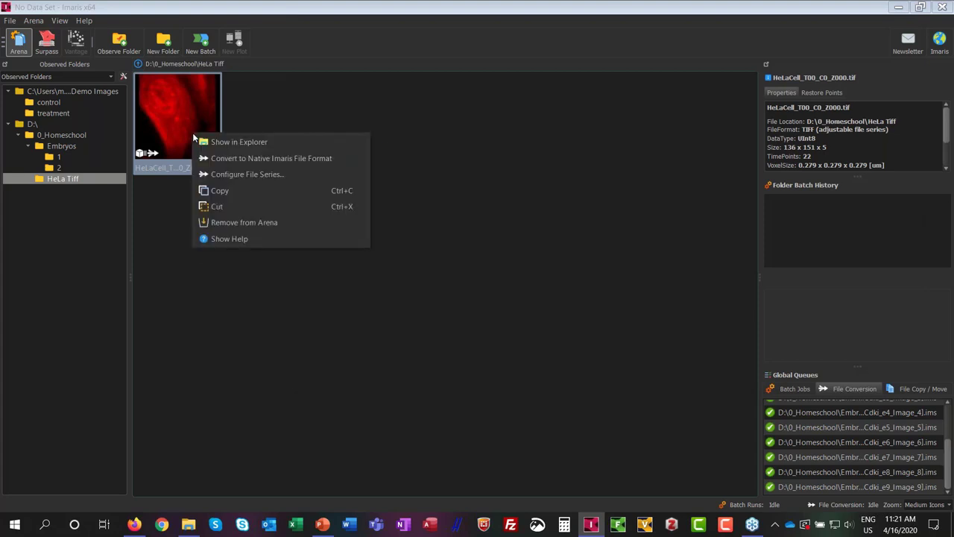
{"action": "left_click", "coordinate": [151, 133]}
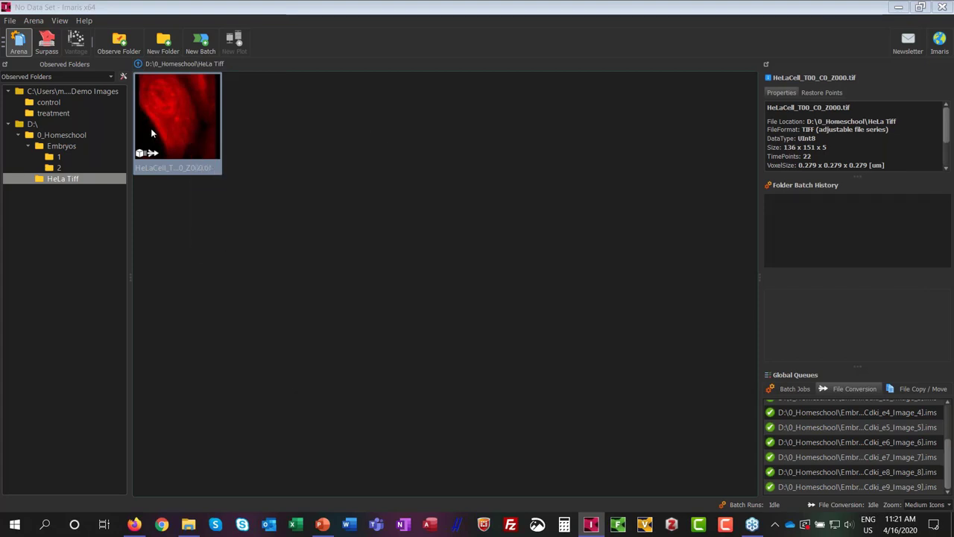
{"action": "mouse_move", "coordinate": [179, 130]}
{"action": "right_click", "coordinate": [180, 129]}
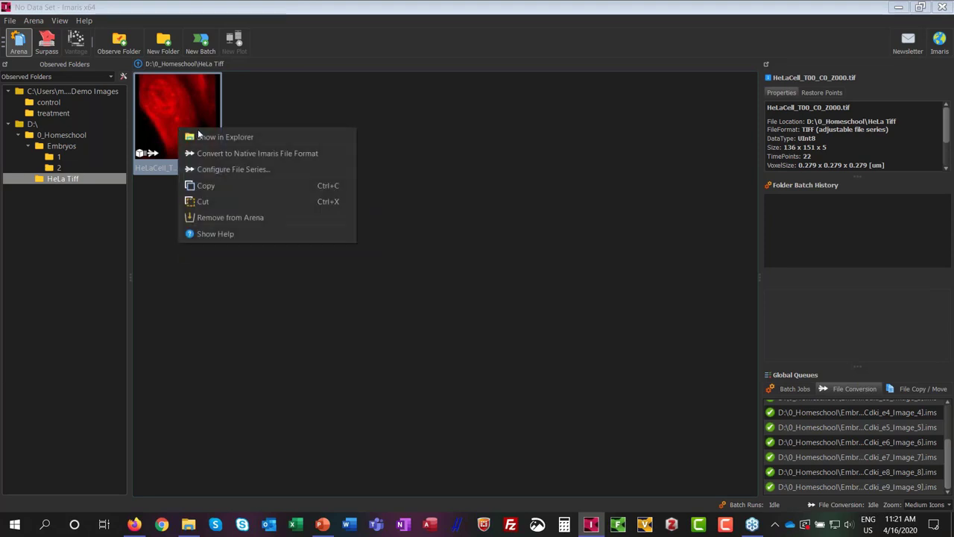
{"action": "left_click", "coordinate": [211, 171]}
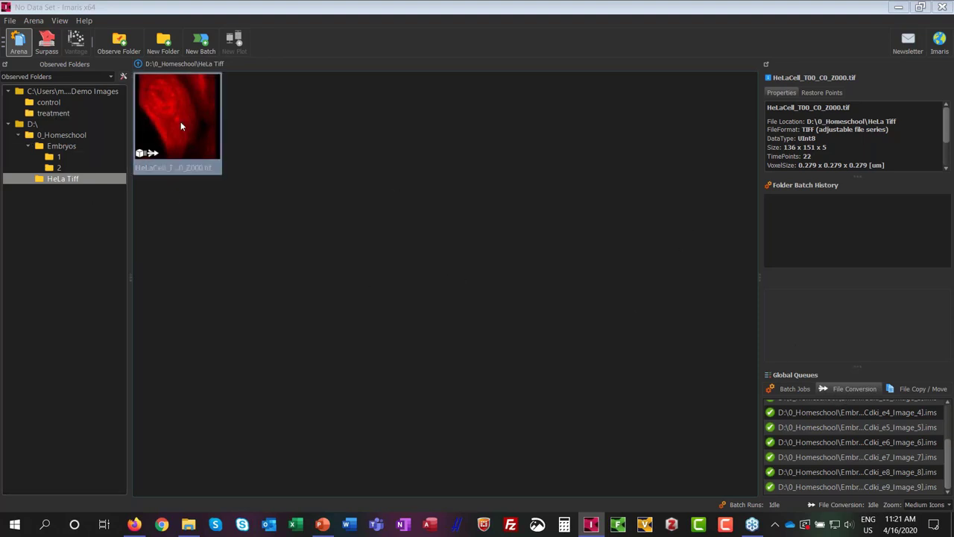
Convert the HeLaCell_T00_C0_Z000.tif file series to IMS format and check the converted image's details.
{"action": "mouse_move", "coordinate": [210, 125]}
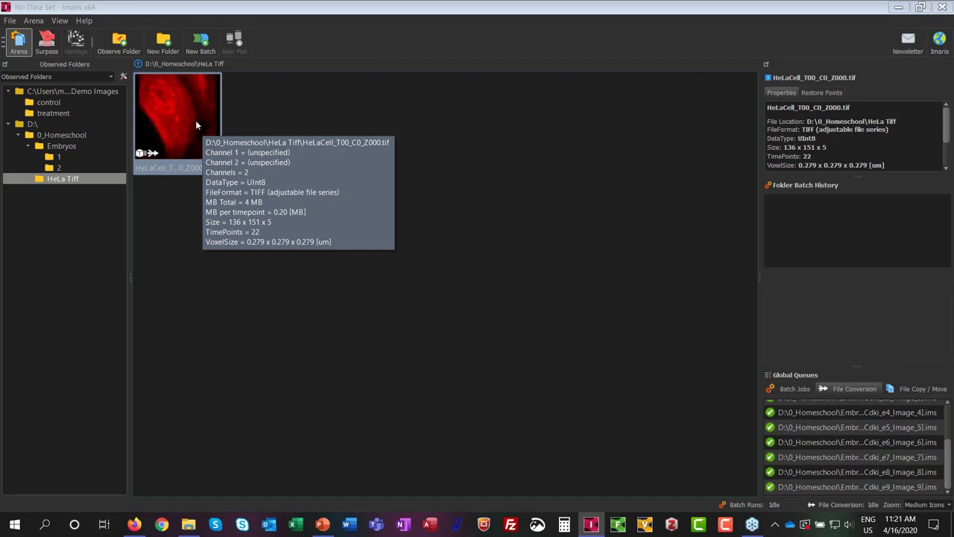
{"action": "double_click", "coordinate": [195, 120]}
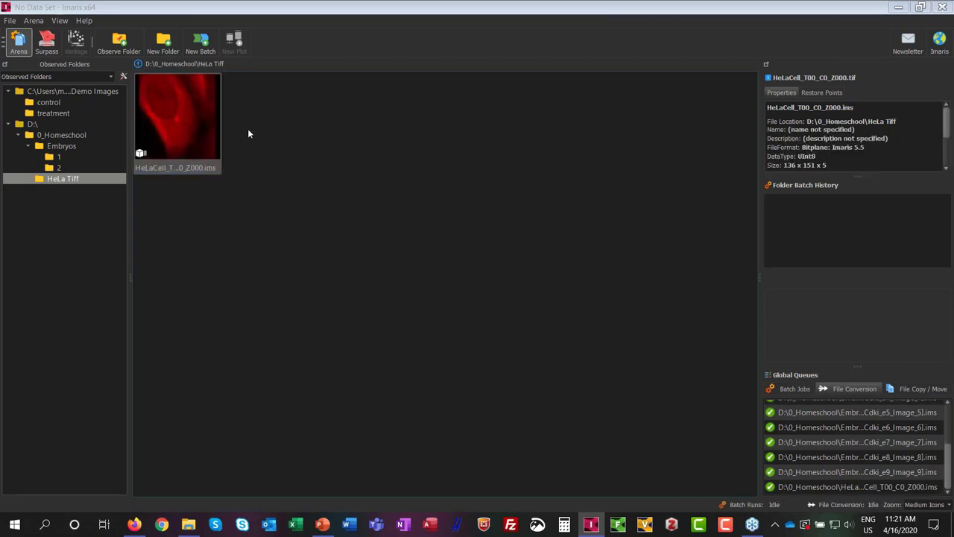
{"action": "mouse_move", "coordinate": [163, 119]}
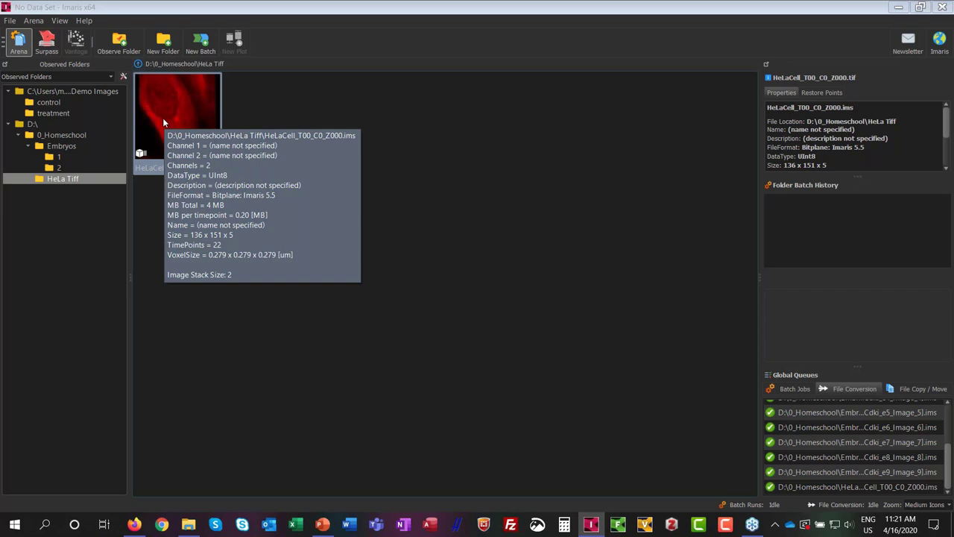
Open the first Condition1 image in Embryos subfolder 1, inspect its volume in 3D and return to the Arena.
{"action": "left_click", "coordinate": [60, 157]}
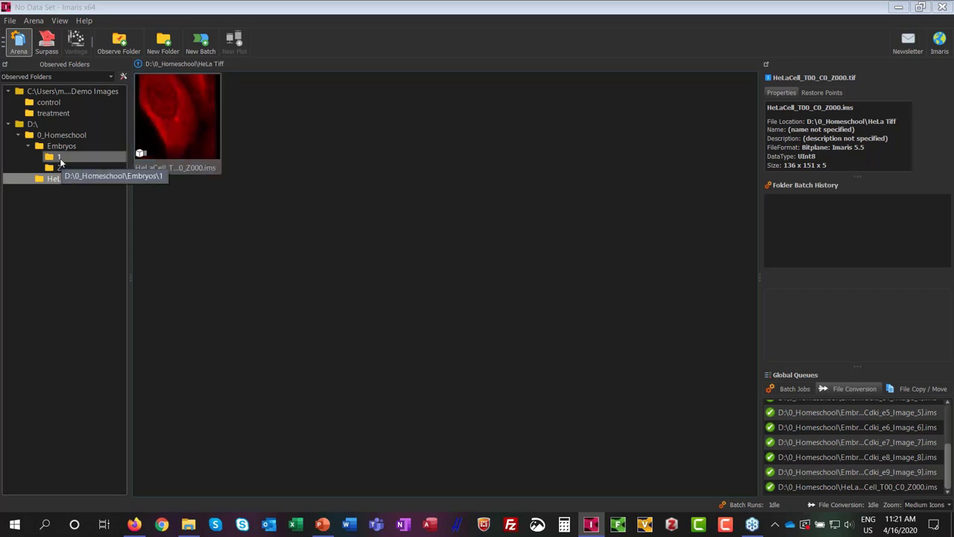
{"action": "left_click", "coordinate": [189, 93]}
{"action": "mouse_move", "coordinate": [190, 100]}
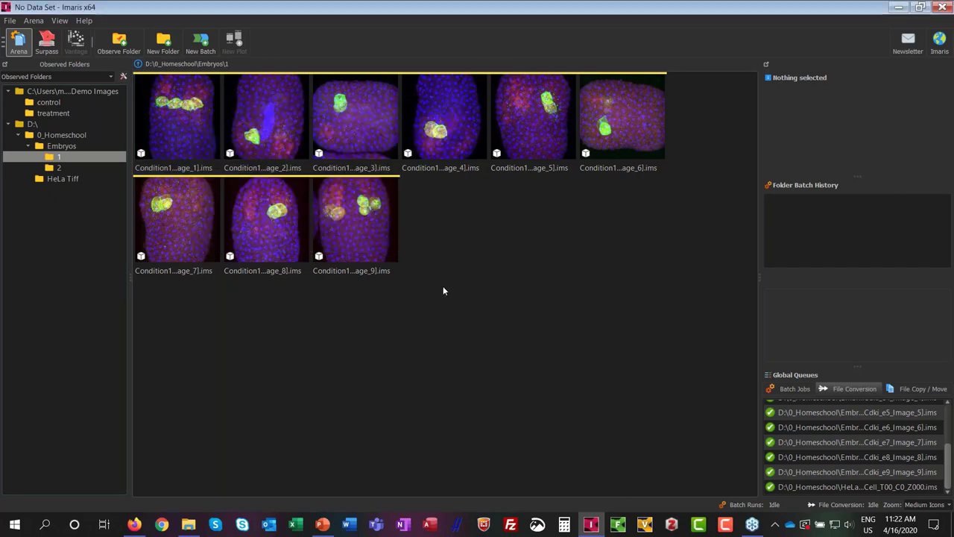
{"action": "double_click", "coordinate": [167, 104]}
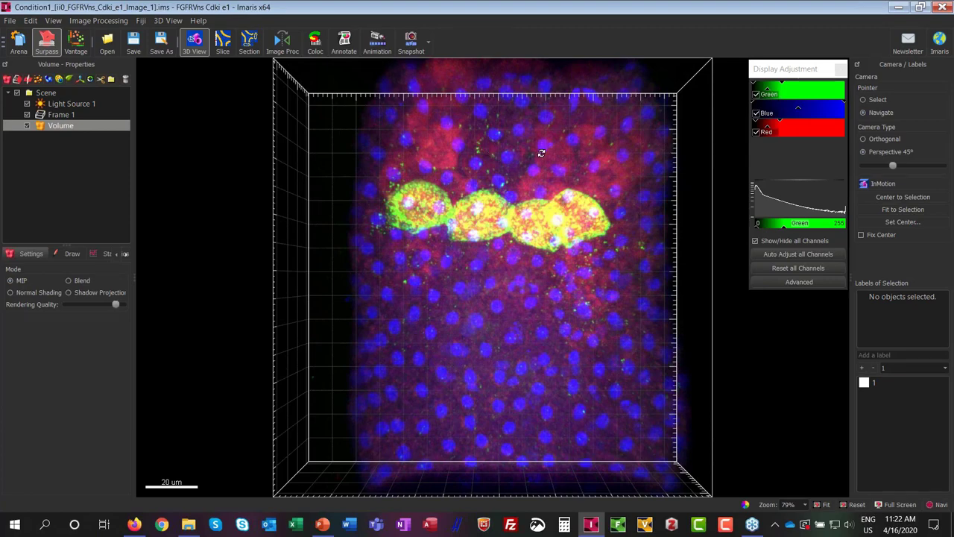
{"action": "left_click_drag", "start_coordinate": [541, 152], "coordinate": [593, 211]}
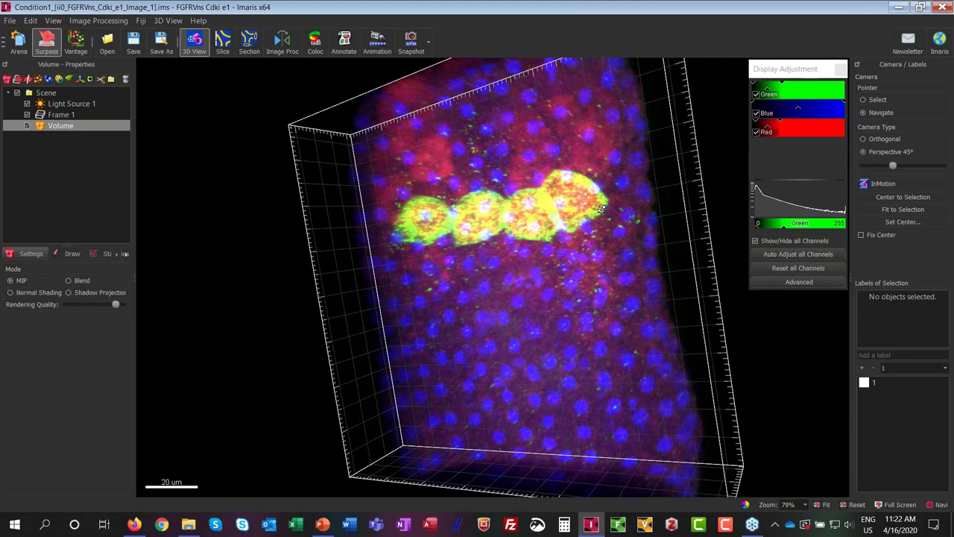
{"action": "left_click", "coordinate": [19, 43]}
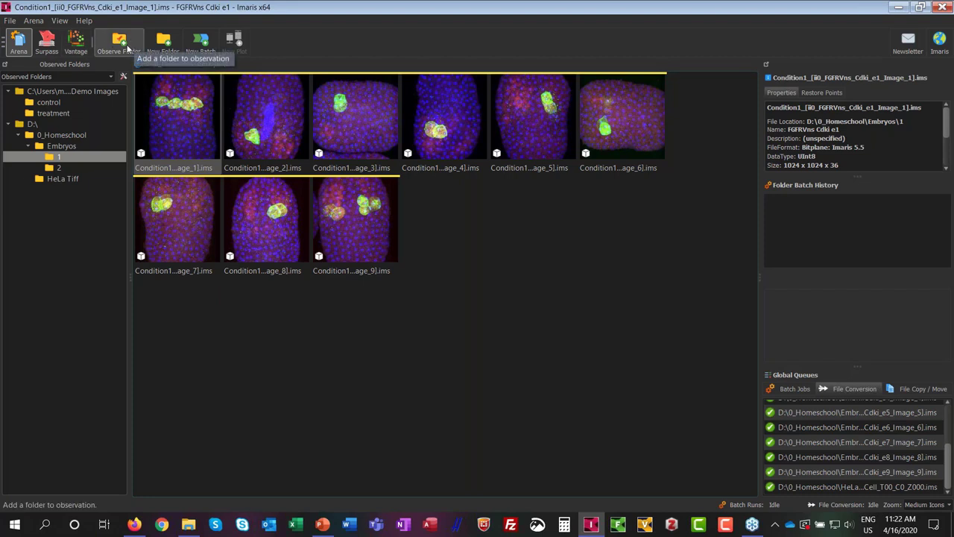
Add a new folder list in the Arena preferences, named with the owner's first name followed by 2020.
{"action": "left_click", "coordinate": [89, 75]}
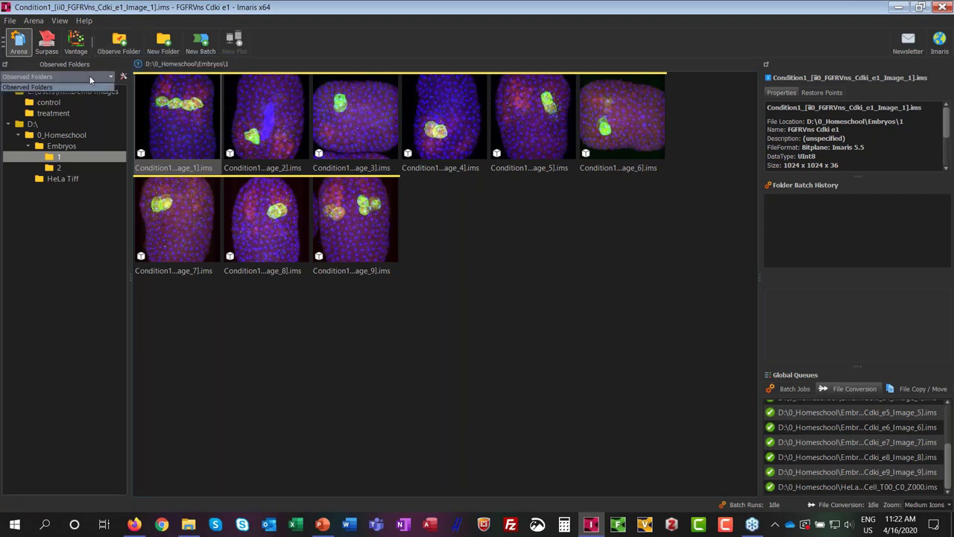
{"action": "left_click", "coordinate": [89, 75]}
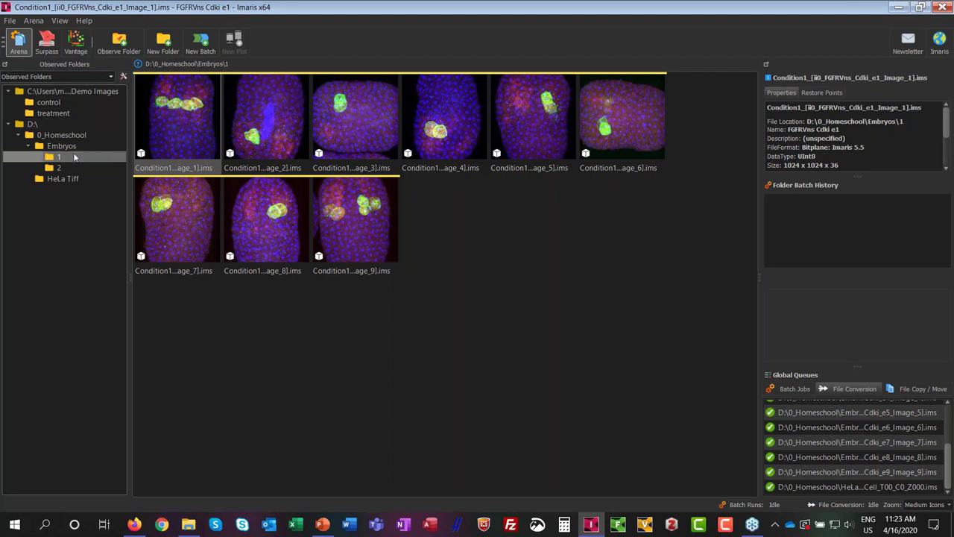
{"action": "left_click", "coordinate": [124, 77]}
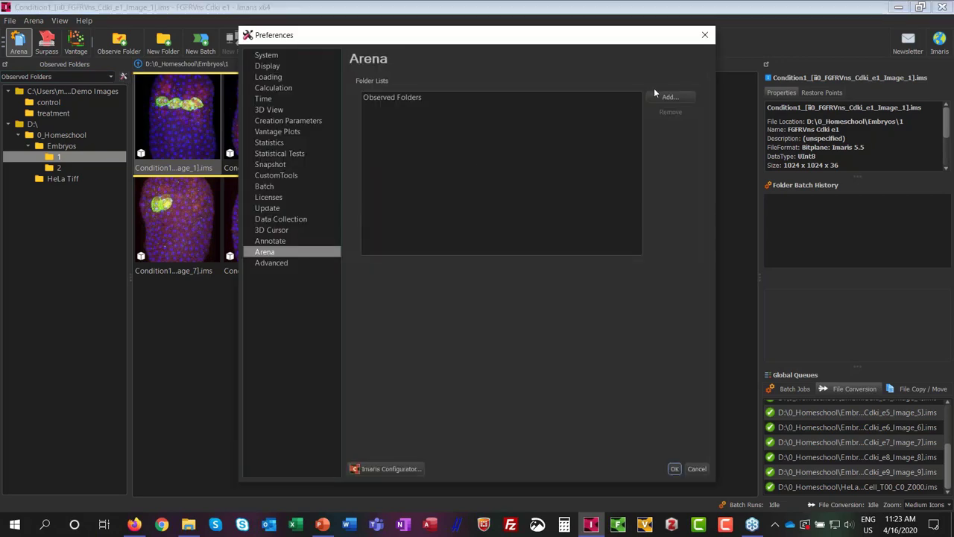
{"action": "left_click", "coordinate": [661, 96]}
{"action": "type", "text": "M"}
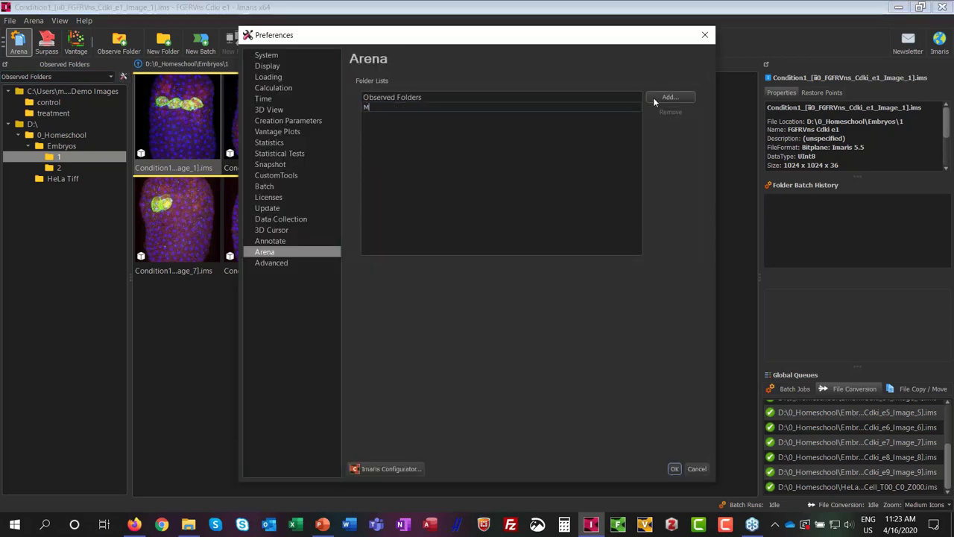
{"action": "type", "text": "eredith 2020"}
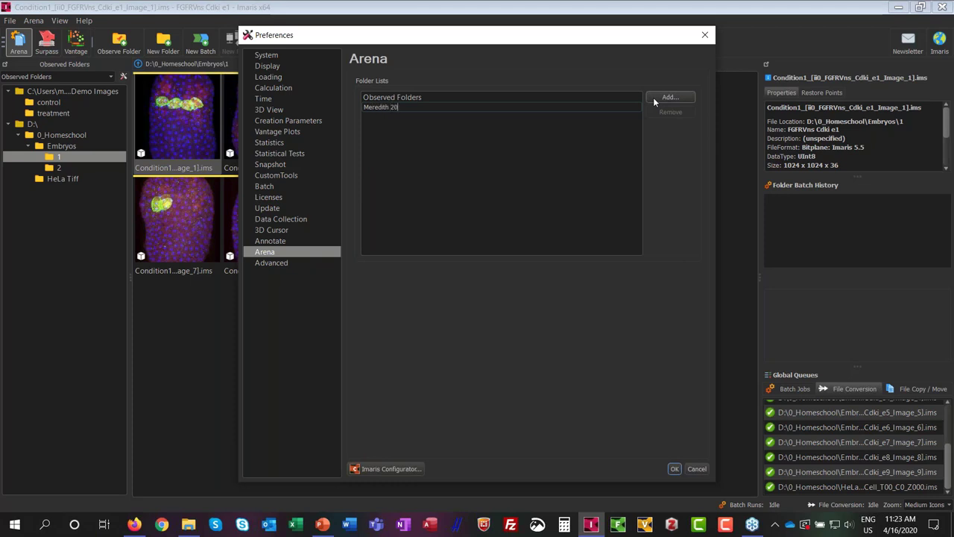
{"action": "key", "text": "Return"}
{"action": "left_click", "coordinate": [673, 469]}
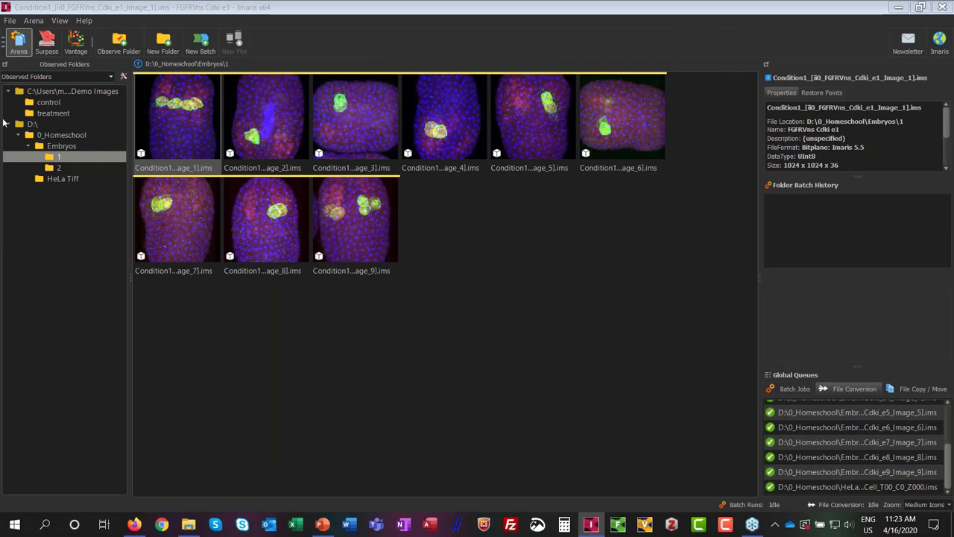
Switch to the new 2020 folder list and add the 2017-03-15 folder on drive D: to observation.
{"action": "left_click", "coordinate": [69, 78]}
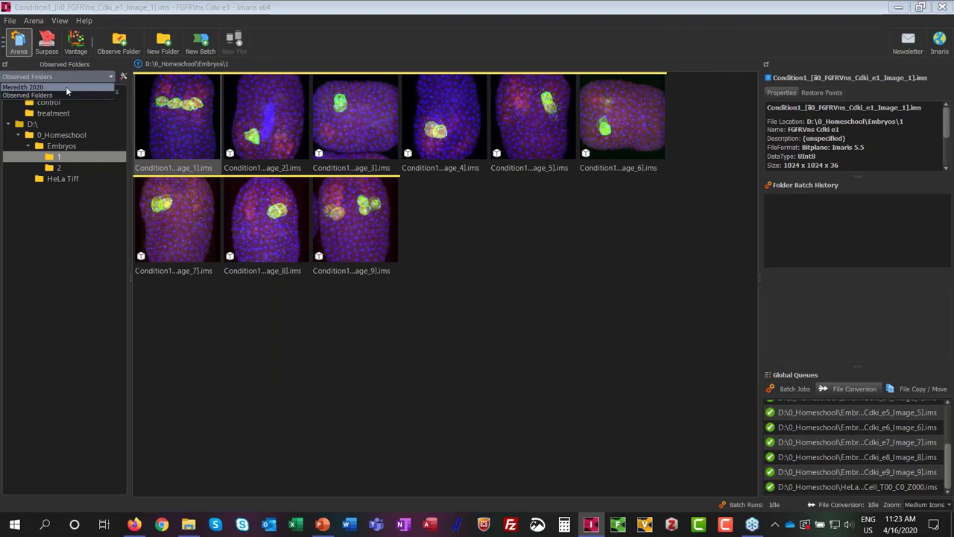
{"action": "left_click", "coordinate": [66, 87]}
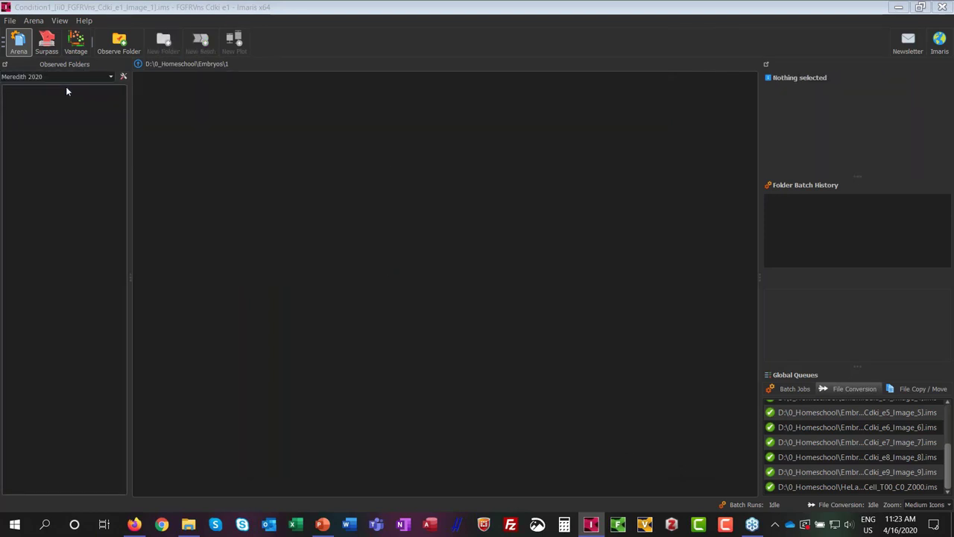
{"action": "left_click", "coordinate": [119, 41]}
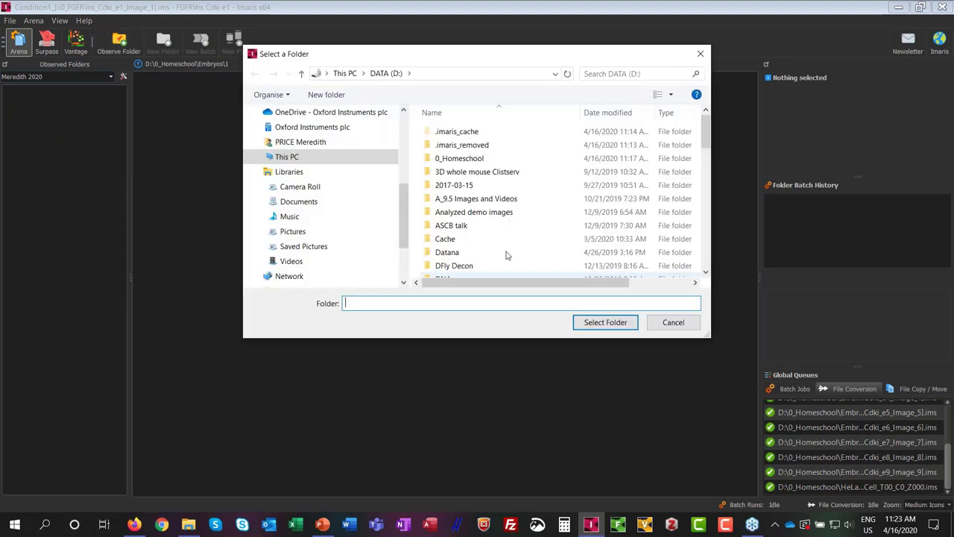
{"action": "left_click", "coordinate": [486, 187]}
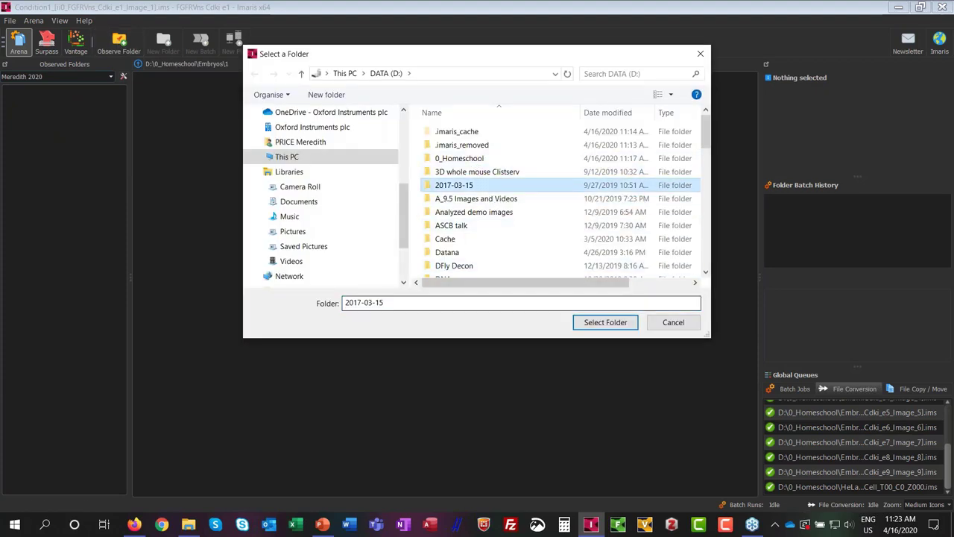
{"action": "left_click", "coordinate": [605, 322]}
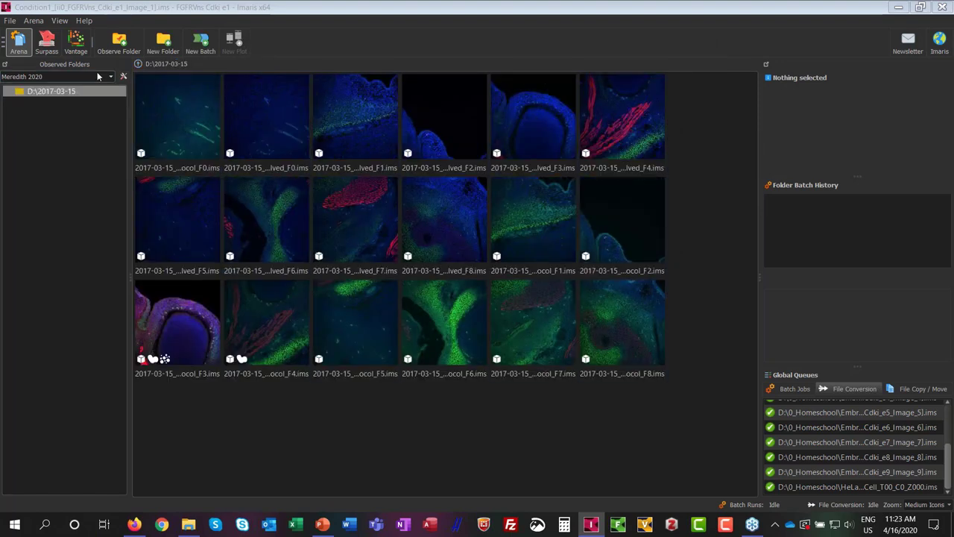
Switch back to the Observed Folders list and show the contents of the Imaris Demo Images folder.
{"action": "left_click", "coordinate": [97, 77]}
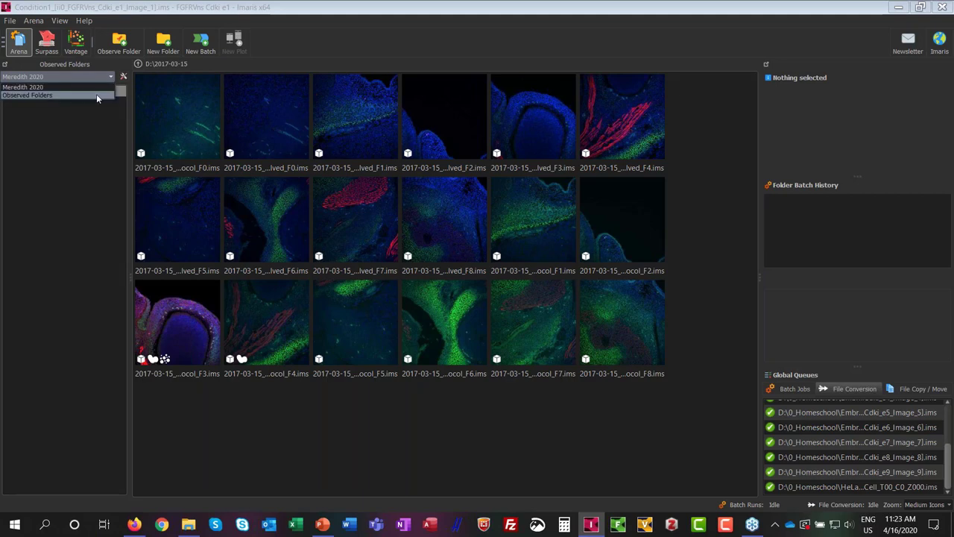
{"action": "left_click", "coordinate": [96, 94]}
{"action": "left_click", "coordinate": [72, 91]}
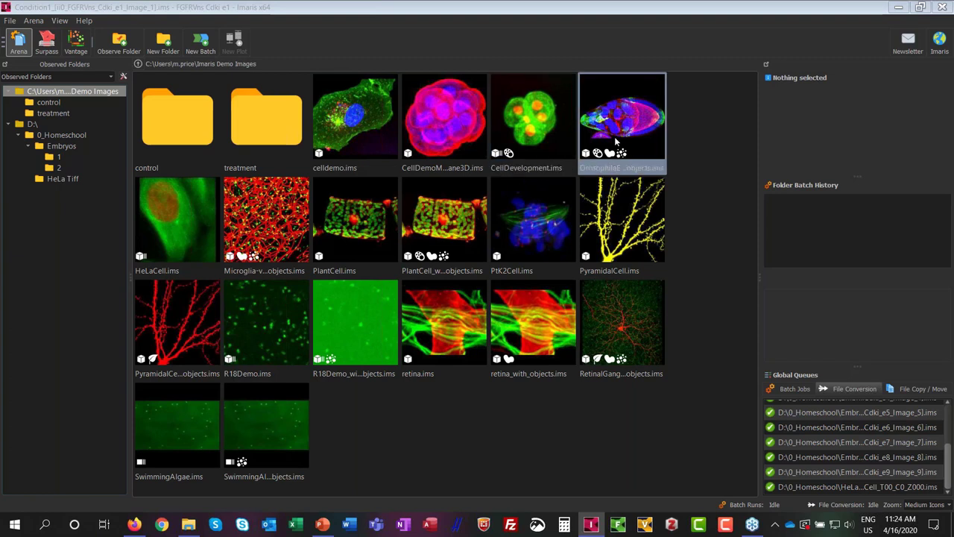
Open DrosophilaEggChamber_with_objects.ims together with its Surpass objects, view it in 3D and return to the Arena.
{"action": "mouse_move", "coordinate": [562, 130]}
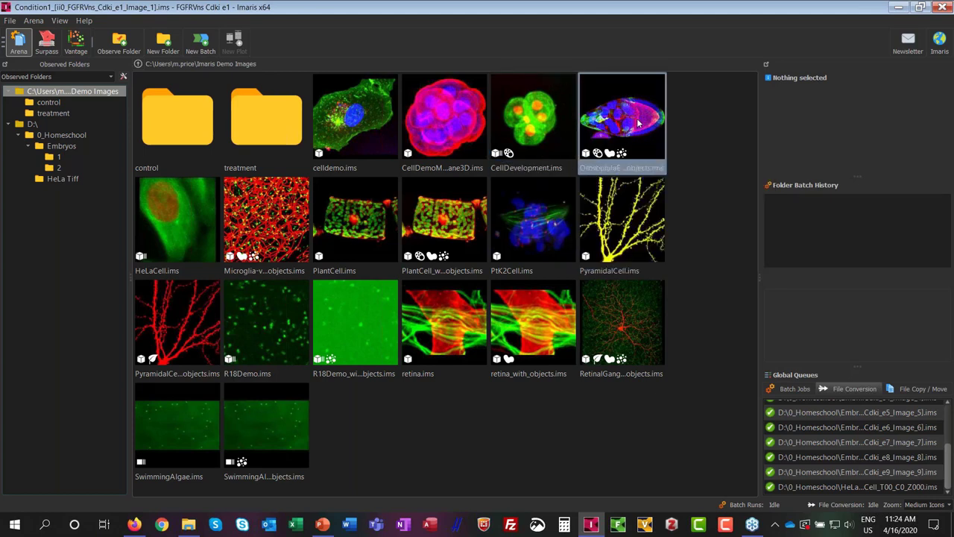
{"action": "mouse_move", "coordinate": [632, 123]}
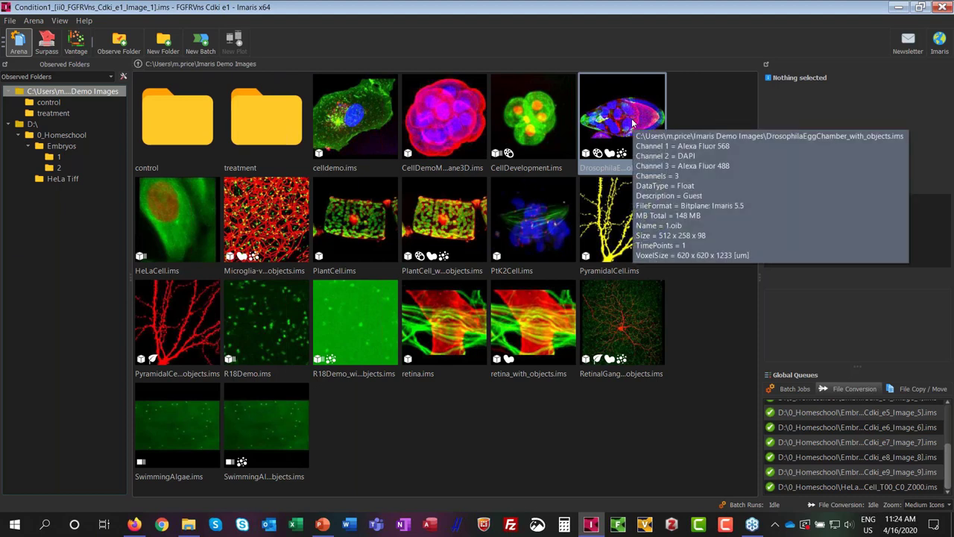
{"action": "double_click", "coordinate": [631, 122]}
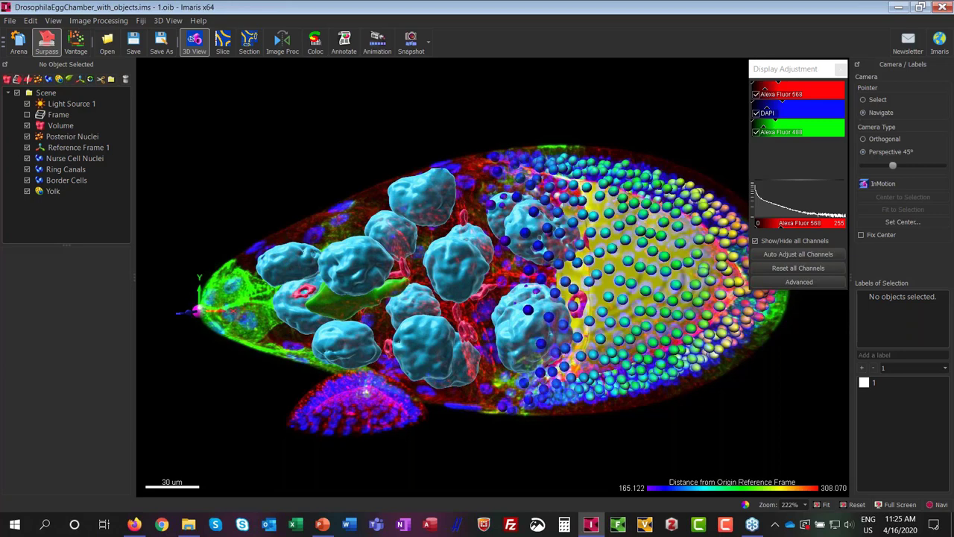
{"action": "left_click", "coordinate": [20, 43]}
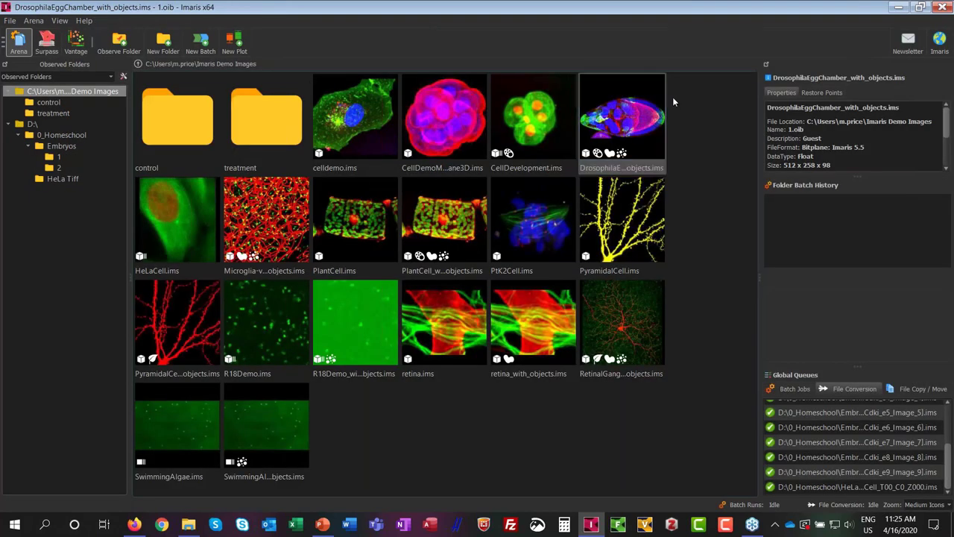
Open only the image of DrosophilaEggChamber_with_objects.ims, without its Surpass objects, and enlarge it in the 3D view.
{"action": "right_click", "coordinate": [644, 111]}
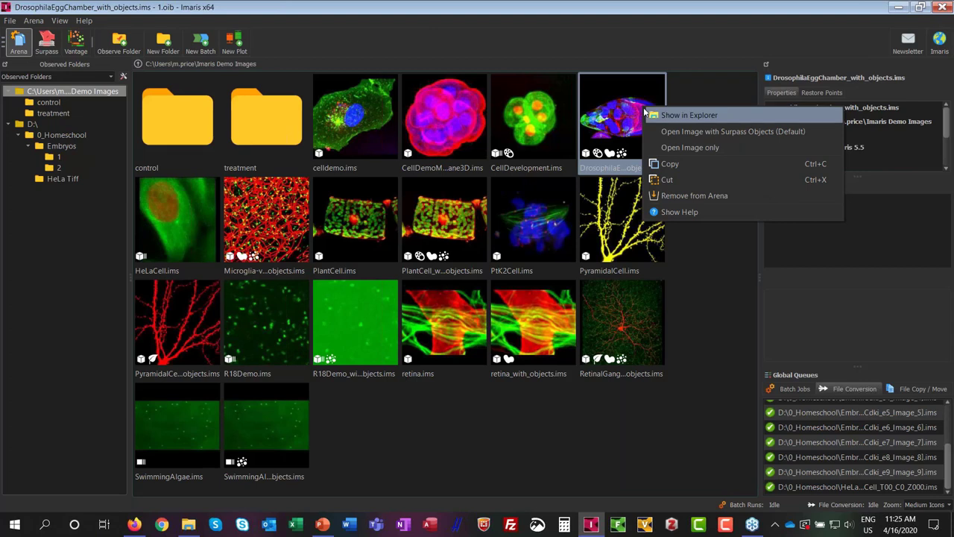
{"action": "left_click", "coordinate": [780, 146]}
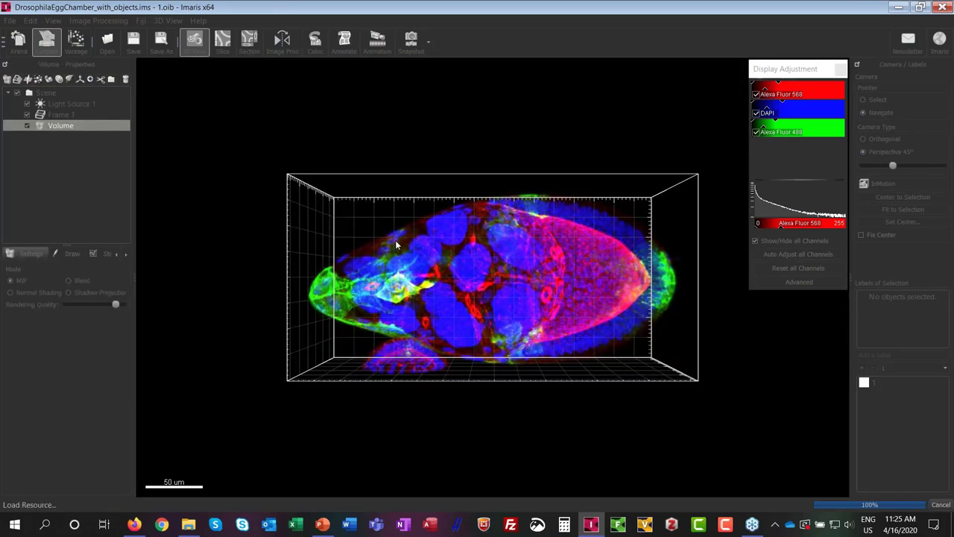
{"action": "scroll", "coordinate": [396, 244], "scroll_direction": "up", "scroll_amount": 4}
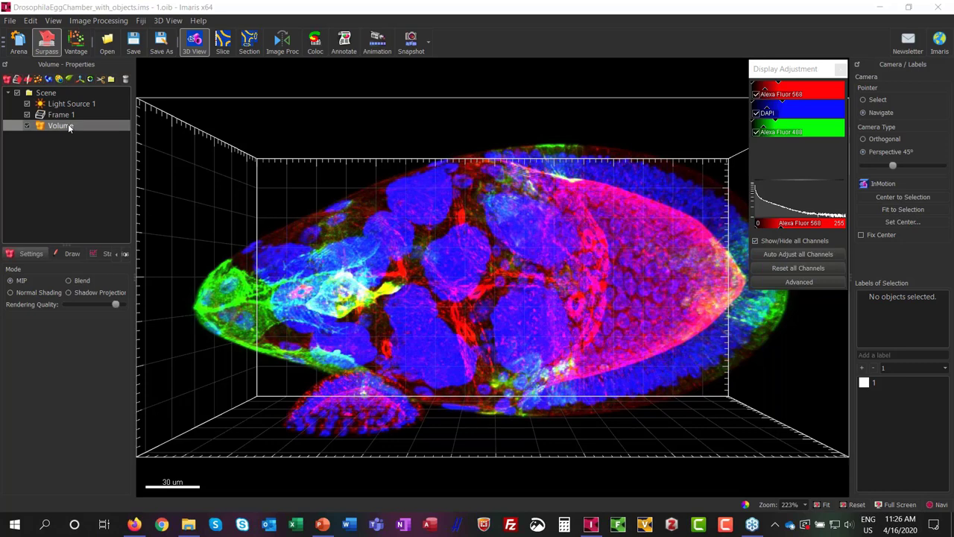
Hide the Volume and show it again, and do the same with Frame 1.
{"action": "left_click", "coordinate": [27, 126]}
{"action": "left_click", "coordinate": [27, 126]}
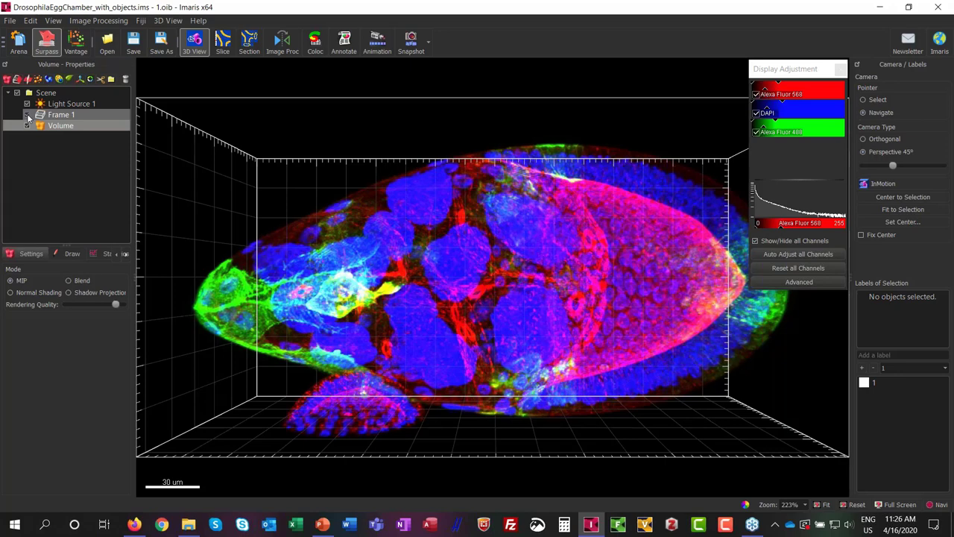
{"action": "left_click", "coordinate": [28, 116]}
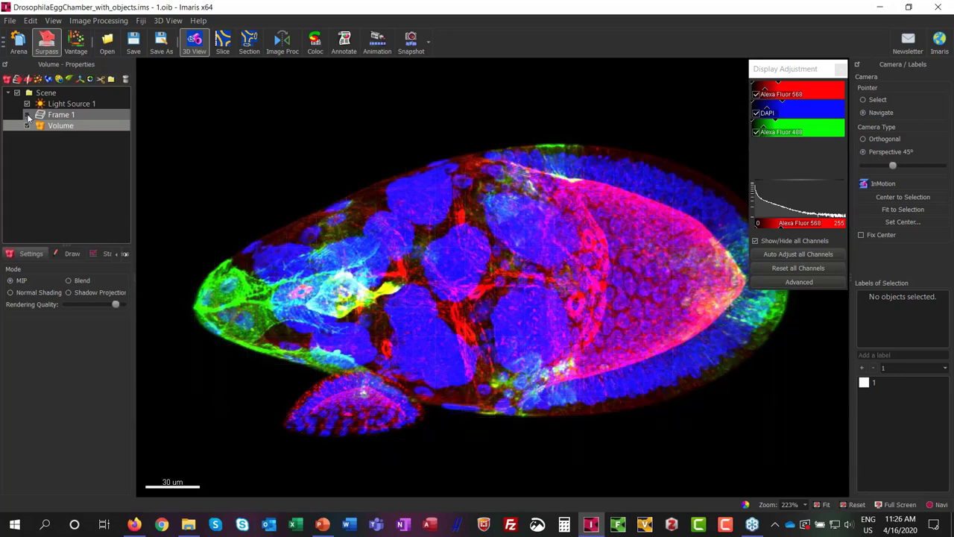
{"action": "left_click", "coordinate": [27, 115]}
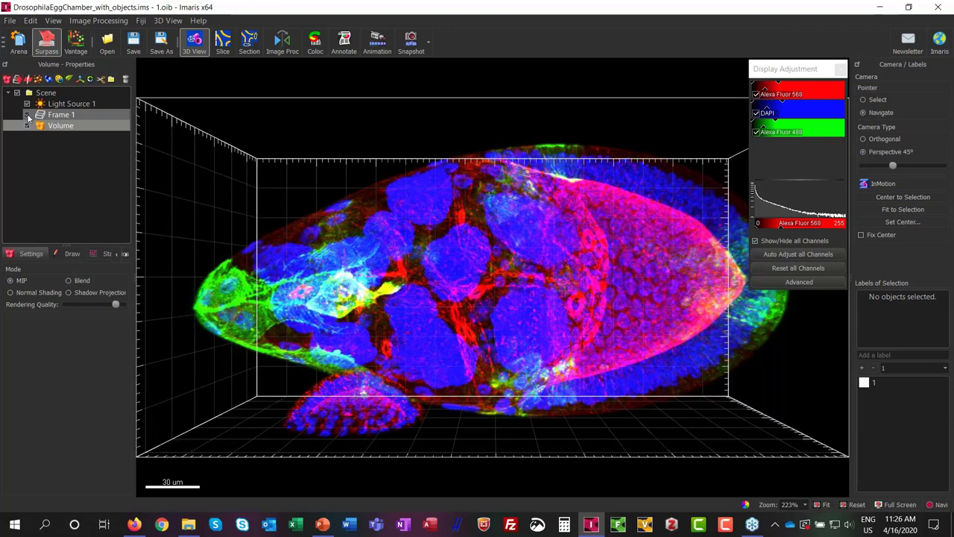
Select Frame 1 and turn its grid off and on again in the frame settings.
{"action": "left_click", "coordinate": [74, 114]}
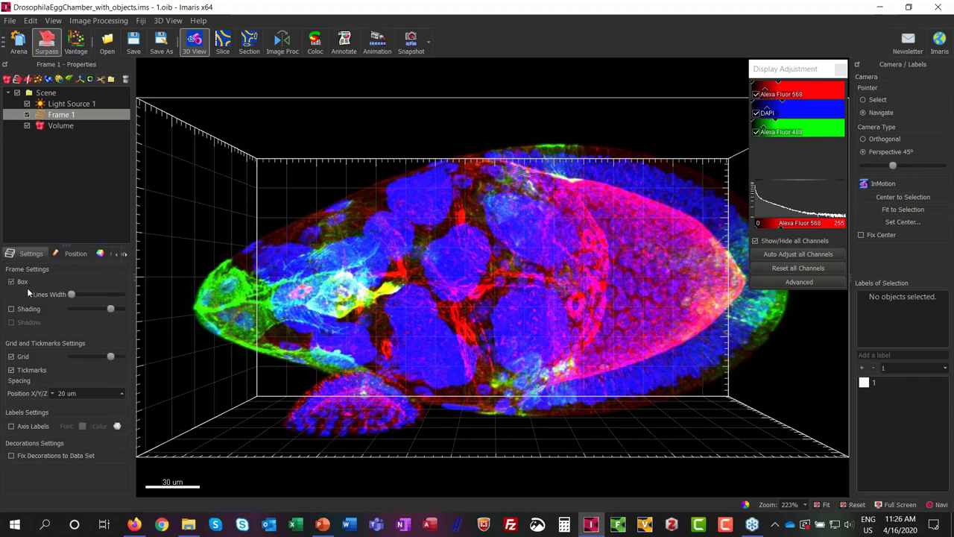
{"action": "left_click", "coordinate": [12, 356]}
{"action": "left_click", "coordinate": [11, 356]}
Move the Display Adjustment window clear of the camera settings and toggle the pointer between Select and Navigate, ending on Navigate.
{"action": "left_click_drag", "start_coordinate": [768, 76], "coordinate": [748, 281]}
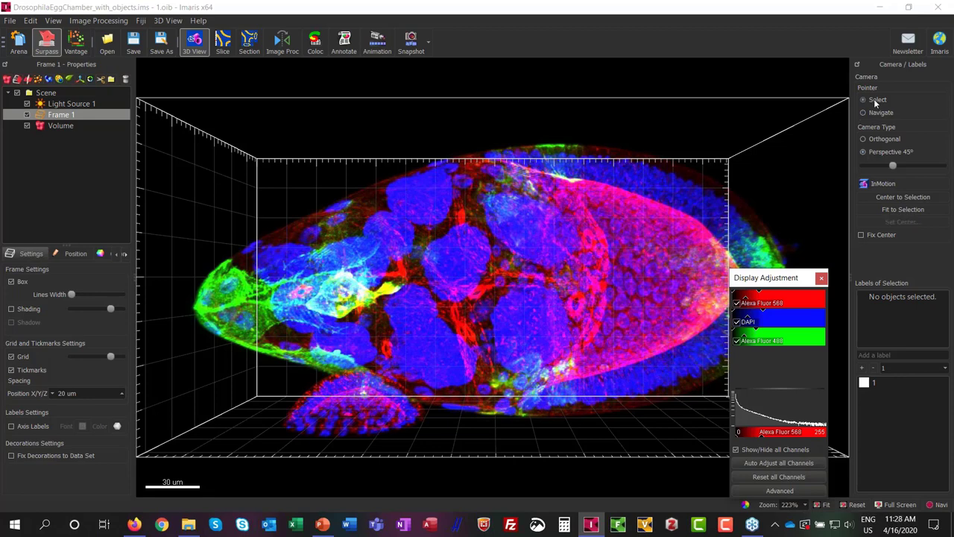
{"action": "left_click", "coordinate": [874, 102]}
{"action": "left_click", "coordinate": [877, 114]}
{"action": "left_click", "coordinate": [877, 104]}
{"action": "left_click", "coordinate": [880, 112]}
Examine the egg chamber volume from different sides and distances by rotating, panning and zooming it.
{"action": "left_click_drag", "start_coordinate": [468, 295], "coordinate": [398, 279]}
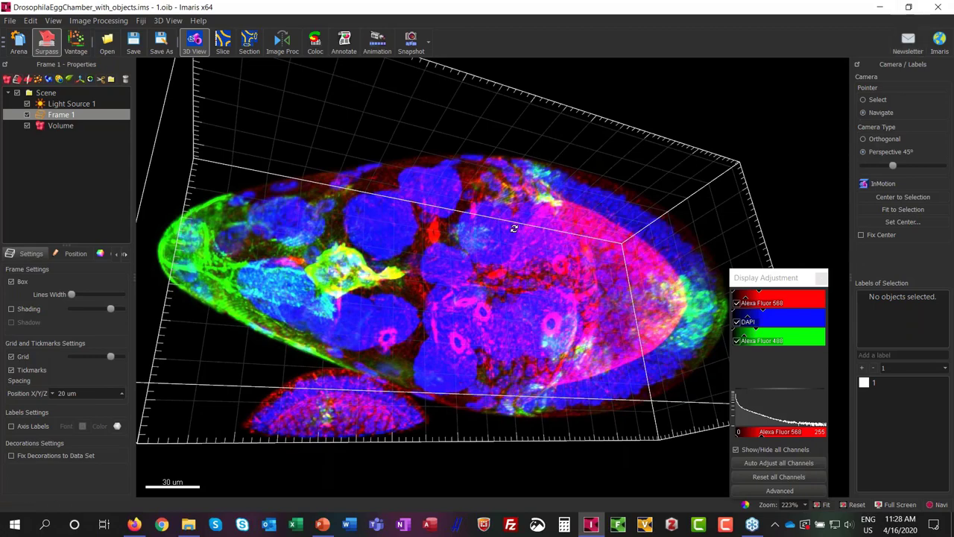
{"action": "mouse_move", "coordinate": [513, 229]}
{"action": "right_mouse_down"}
{"action": "mouse_move", "coordinate": [640, 225]}
{"action": "mouse_move", "coordinate": [526, 240]}
{"action": "right_mouse_up"}
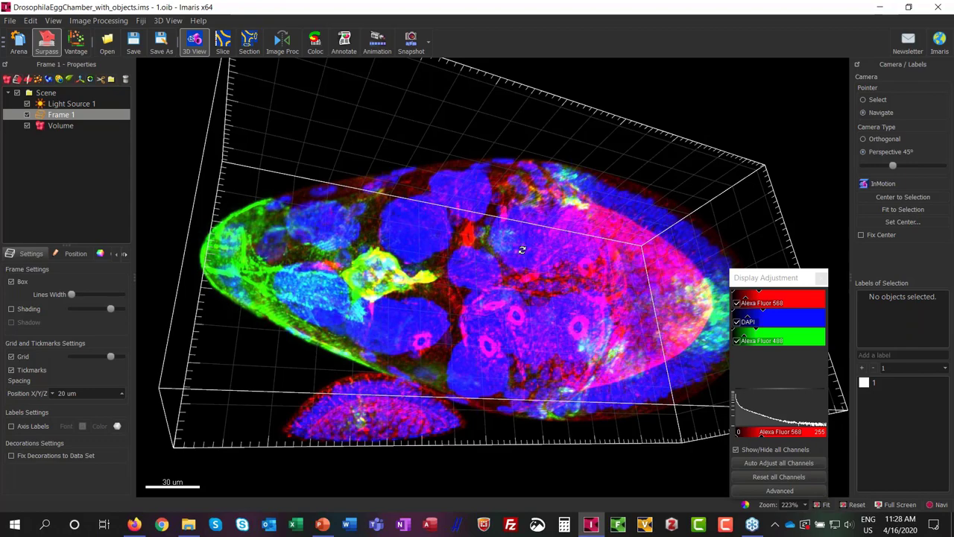
{"action": "scroll", "coordinate": [521, 250], "scroll_direction": "up", "scroll_amount": 5}
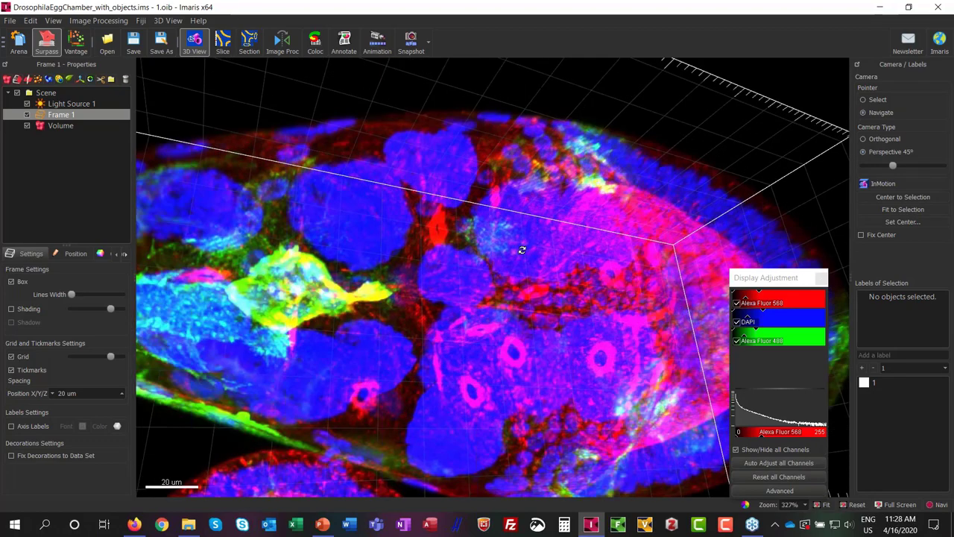
{"action": "scroll", "coordinate": [522, 250], "scroll_direction": "up", "scroll_amount": 2}
{"action": "scroll", "coordinate": [522, 249], "scroll_direction": "down", "scroll_amount": 8}
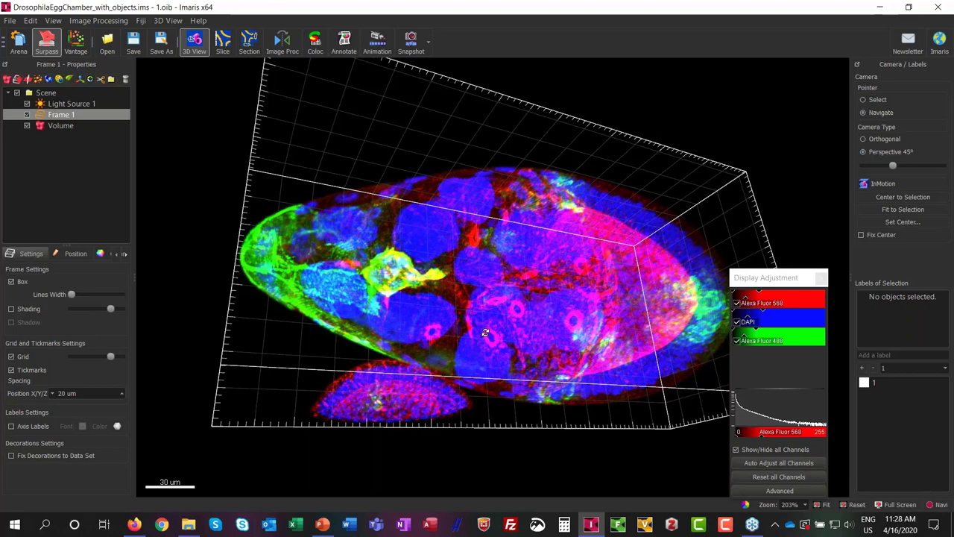
{"action": "left_click_drag", "start_coordinate": [485, 332], "coordinate": [432, 366]}
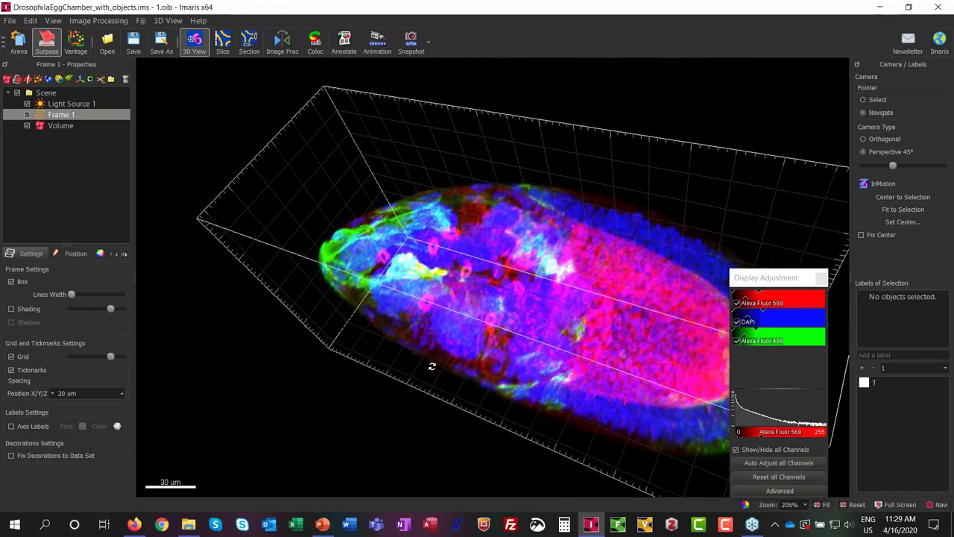
{"action": "left_click_drag", "start_coordinate": [441, 355], "coordinate": [508, 274]}
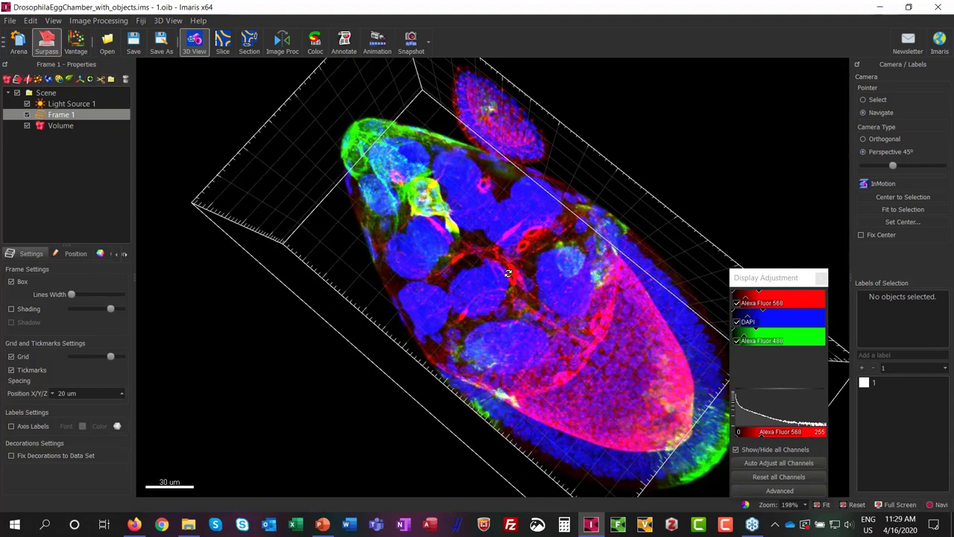
{"action": "left_click_drag", "start_coordinate": [494, 291], "coordinate": [668, 132]}
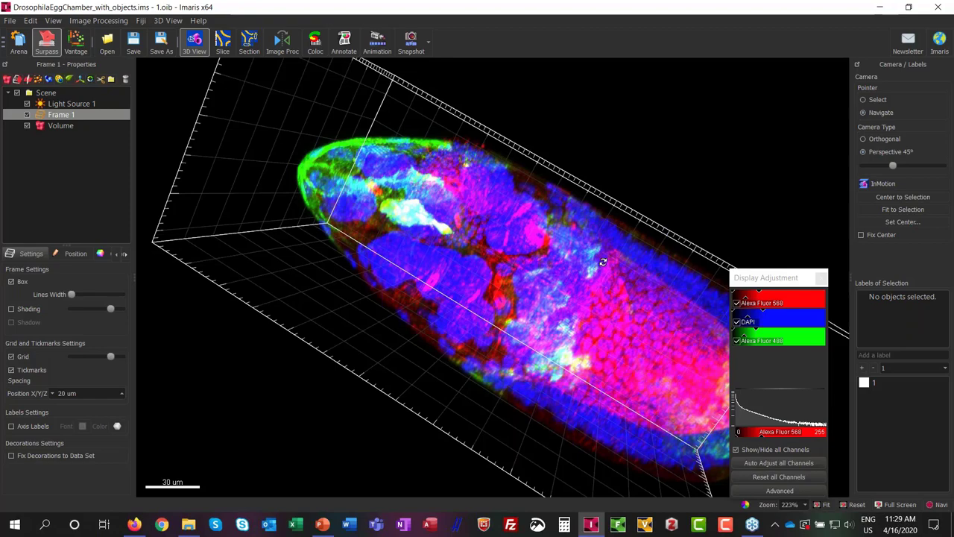
{"action": "left_click_drag", "start_coordinate": [603, 211], "coordinate": [472, 283]}
{"action": "scroll", "coordinate": [469, 370], "scroll_direction": "down", "scroll_amount": 2}
{"action": "scroll", "coordinate": [531, 211], "scroll_direction": "down", "scroll_amount": 3}
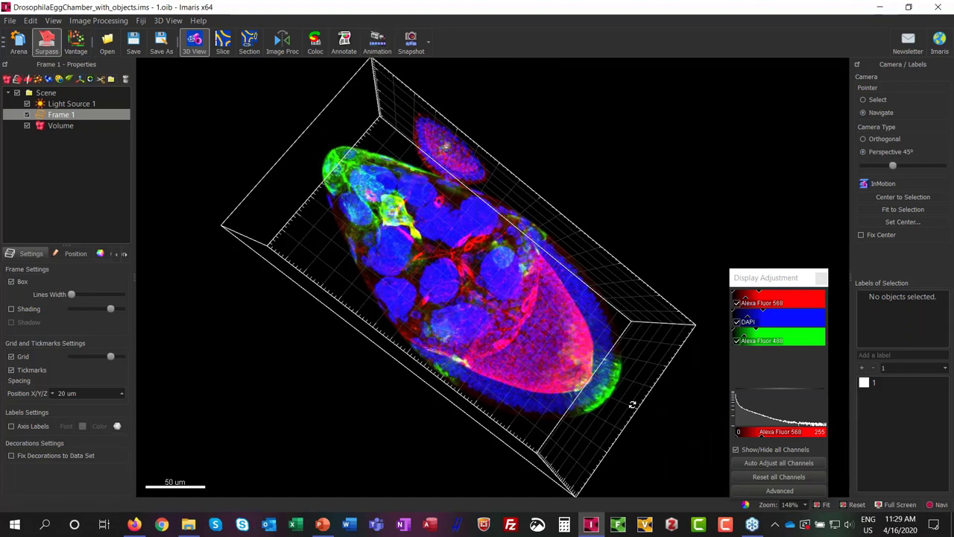
{"action": "left_click_drag", "start_coordinate": [382, 198], "coordinate": [622, 362]}
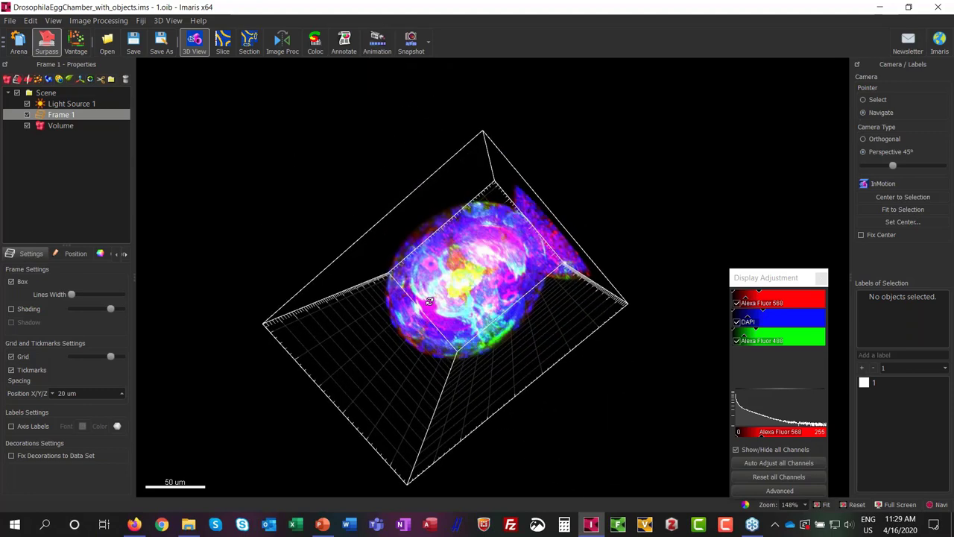
{"action": "left_click_drag", "start_coordinate": [461, 294], "coordinate": [402, 215]}
{"action": "left_click_drag", "start_coordinate": [393, 170], "coordinate": [584, 392]}
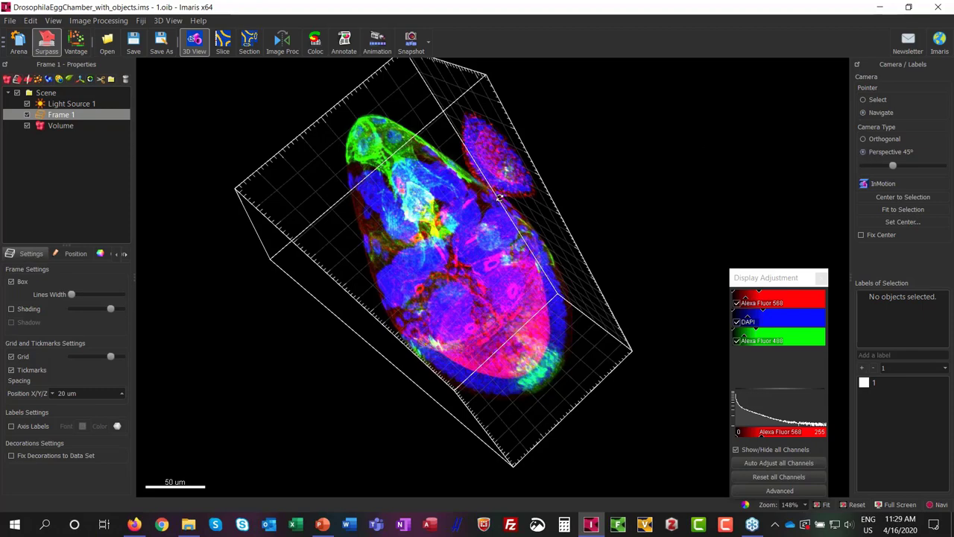
Compare the rotated egg chamber with the Orthogonal and Perspective 45° camera types, ending on Perspective.
{"action": "left_click_drag", "start_coordinate": [441, 177], "coordinate": [432, 177]}
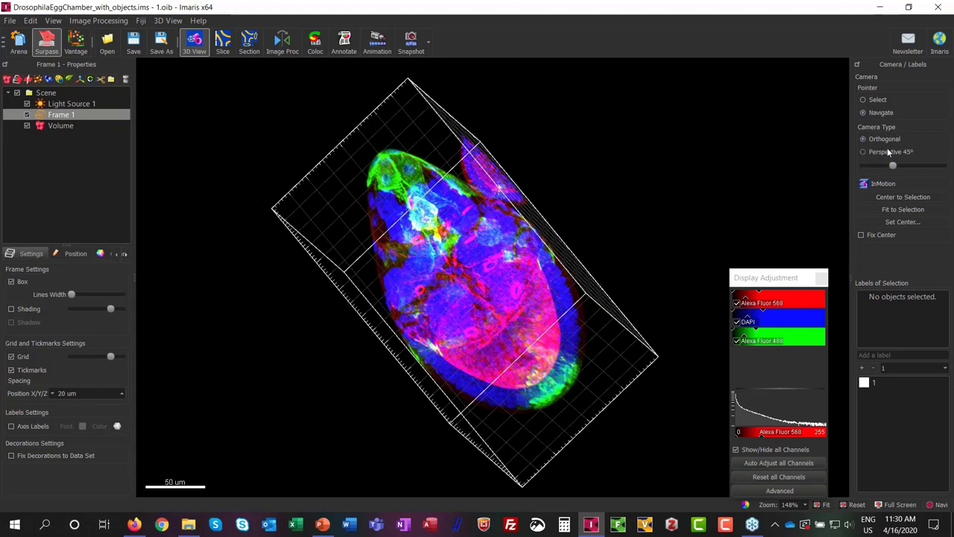
{"action": "left_click_drag", "start_coordinate": [455, 325], "coordinate": [349, 199]}
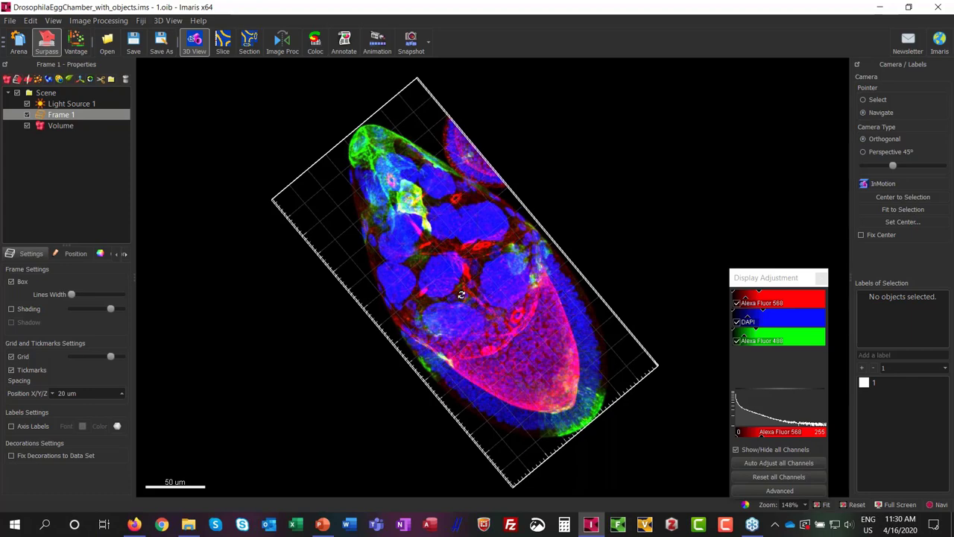
{"action": "left_click_drag", "start_coordinate": [463, 300], "coordinate": [460, 300]}
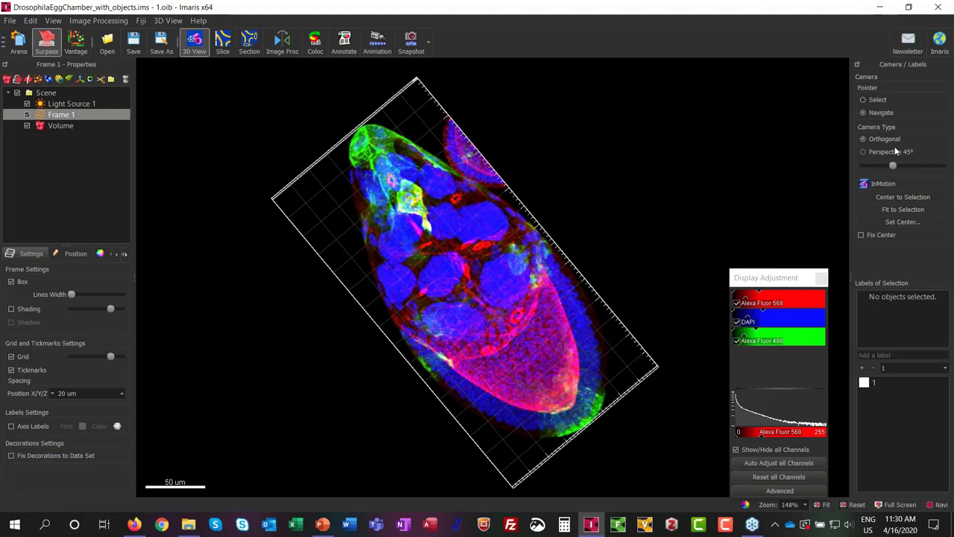
{"action": "left_click", "coordinate": [863, 152]}
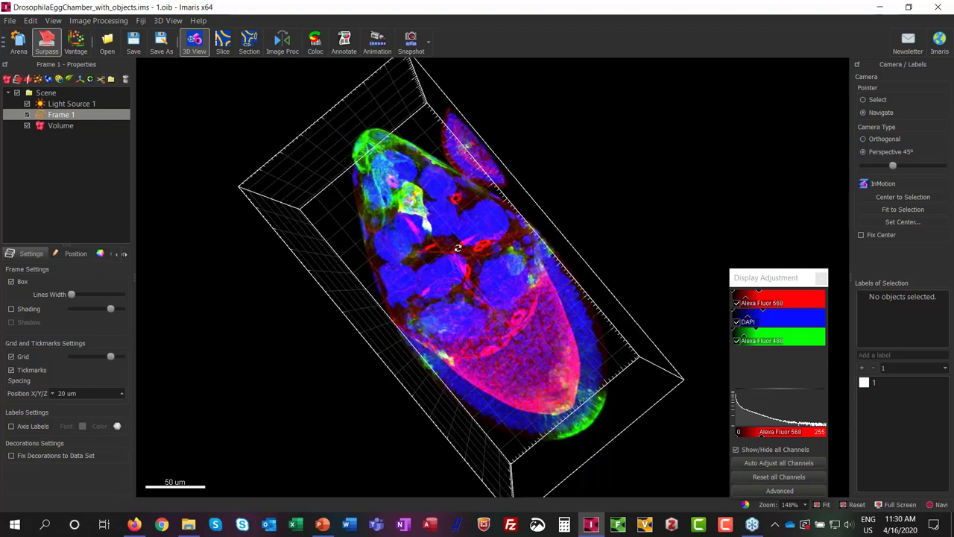
{"action": "left_click_drag", "start_coordinate": [457, 248], "coordinate": [420, 279]}
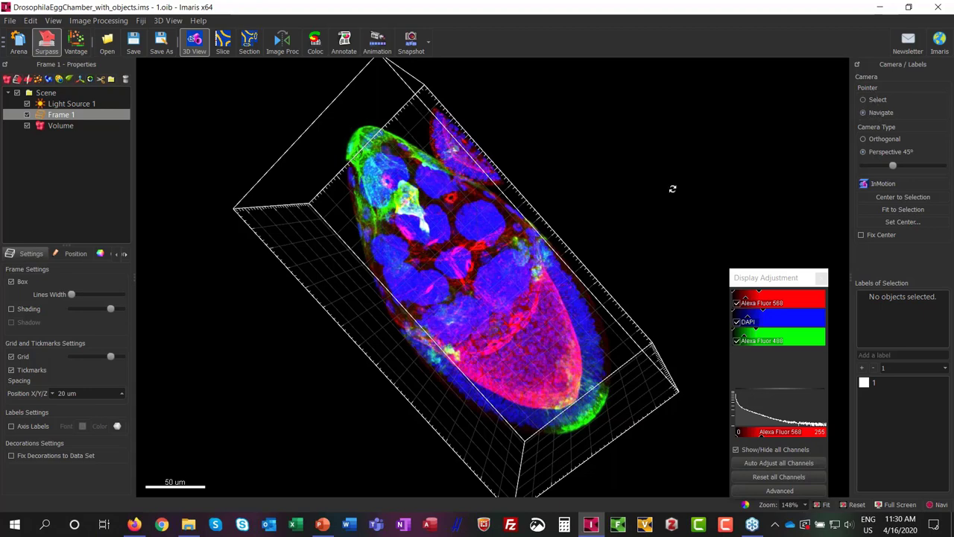
View the egg chamber close up with Frame 1 hidden, and show the frame again.
{"action": "left_click_drag", "start_coordinate": [468, 266], "coordinate": [238, 257]}
{"action": "scroll", "coordinate": [475, 266], "scroll_direction": "up", "scroll_amount": 5}
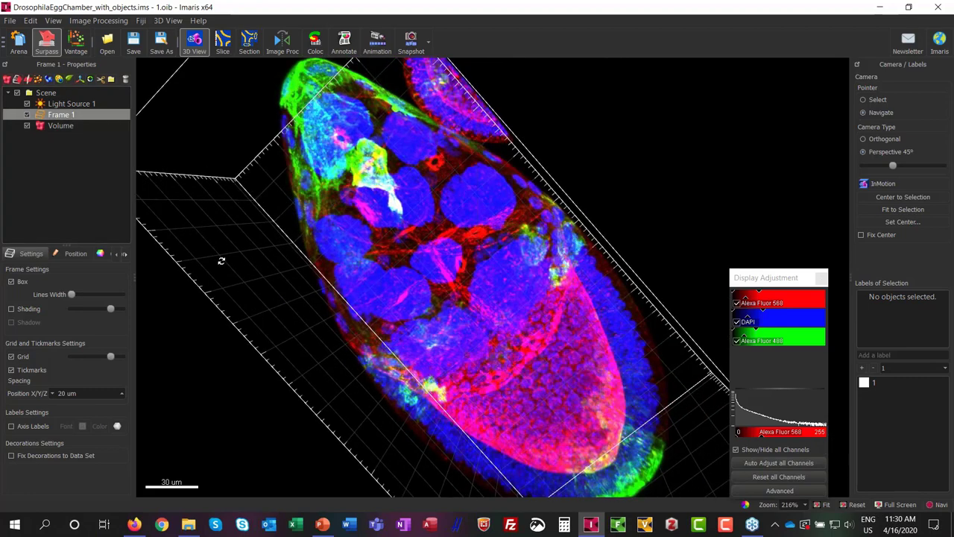
{"action": "left_click", "coordinate": [27, 115]}
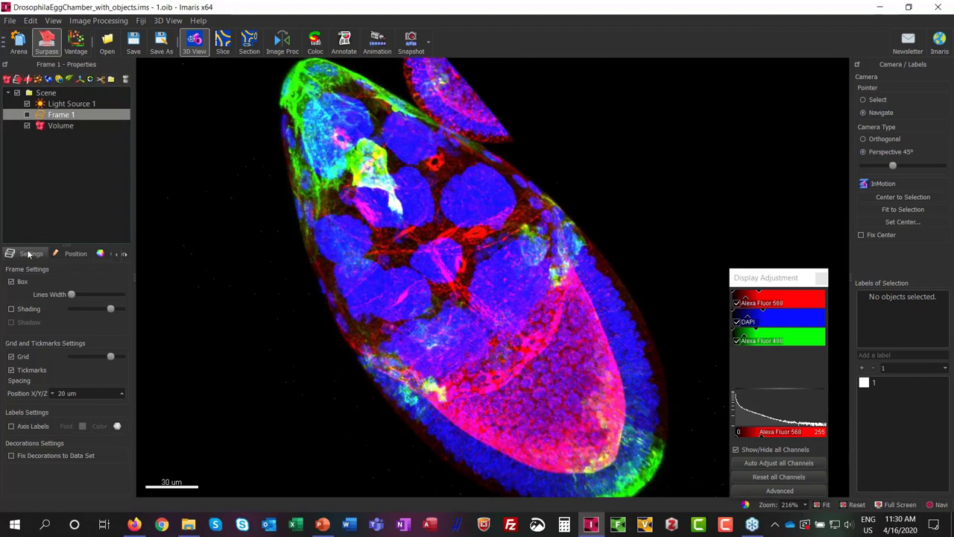
{"action": "left_click", "coordinate": [28, 115]}
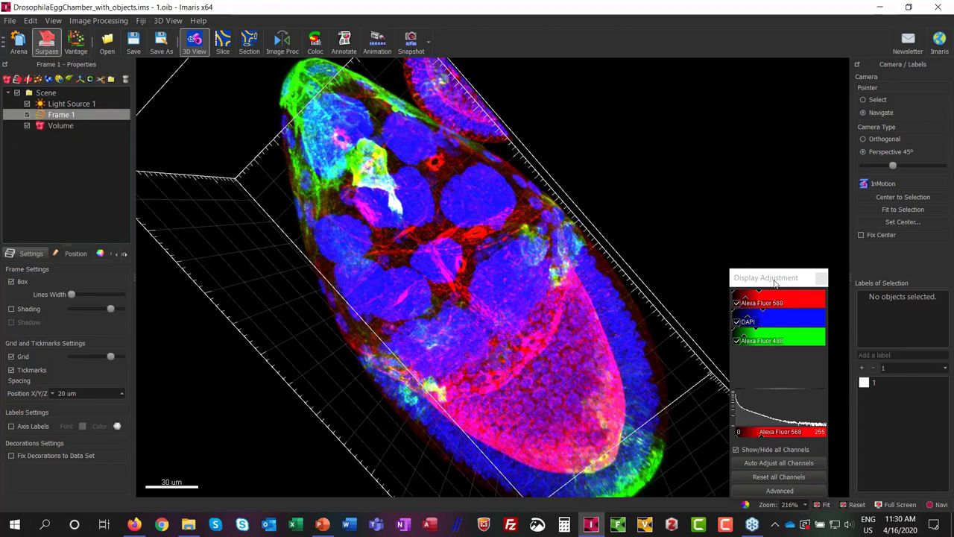
Move the Display Adjustment window up beside the camera settings and select the Alexa Fluor 568 channel, followed by the DAPI channel.
{"action": "left_click_drag", "start_coordinate": [774, 281], "coordinate": [779, 86]}
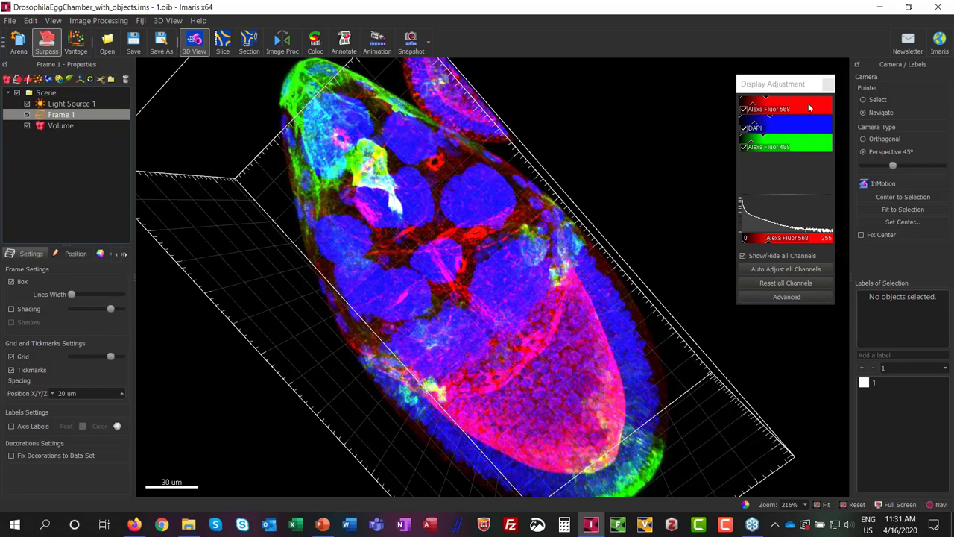
{"action": "left_click", "coordinate": [794, 106]}
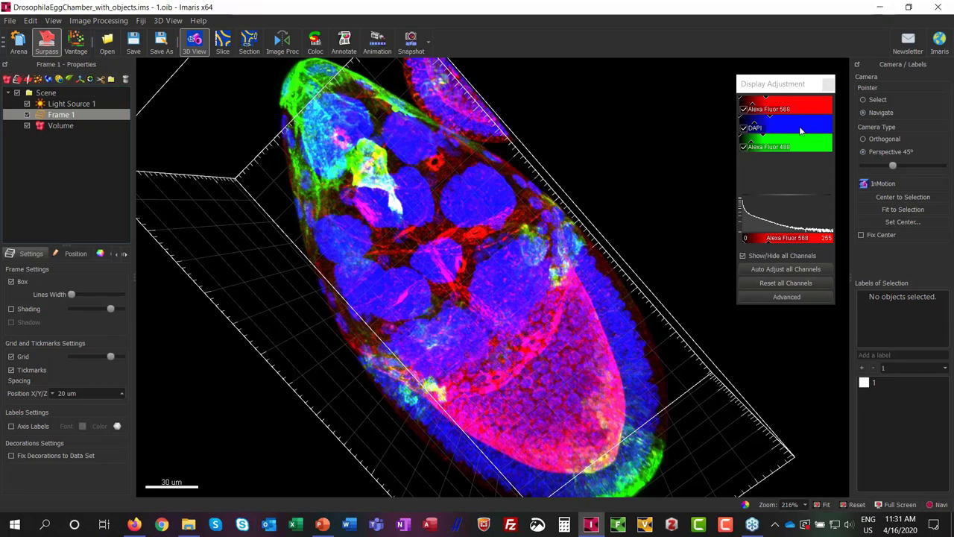
{"action": "left_click", "coordinate": [800, 131]}
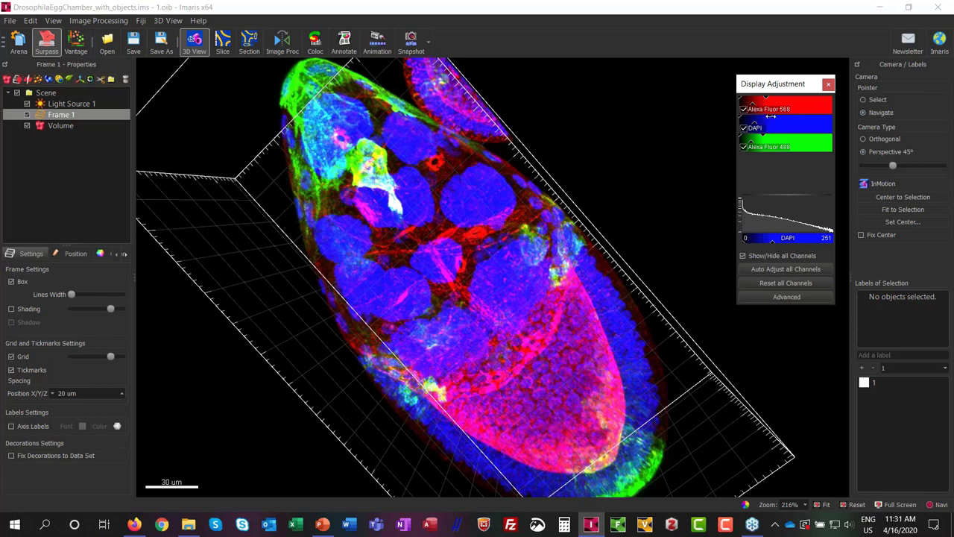
Raise the DAPI channel's maximum display intensity to about 185 and lower the Alexa Fluor 568 channel's maximum, checking the rotated volume.
{"action": "left_click_drag", "start_coordinate": [773, 116], "coordinate": [807, 117]}
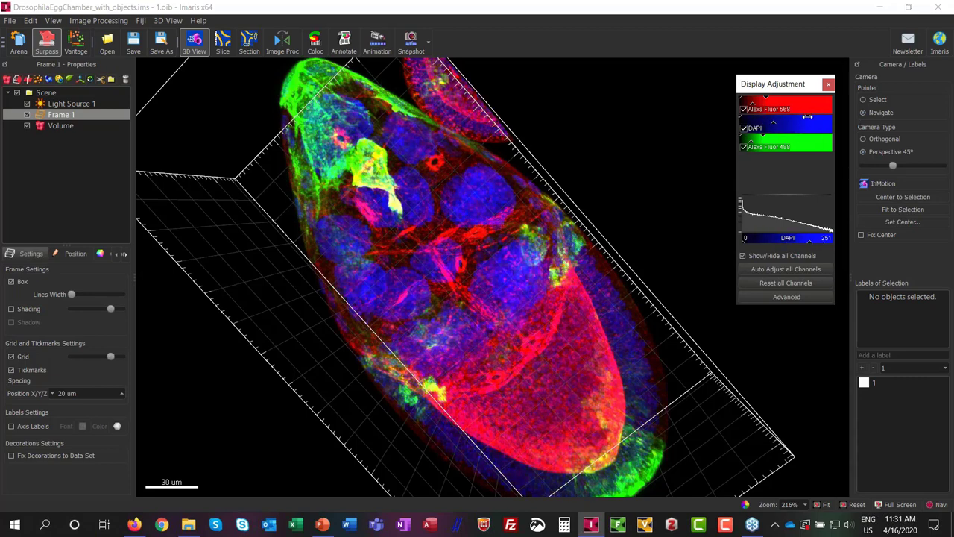
{"action": "left_click", "coordinate": [764, 96]}
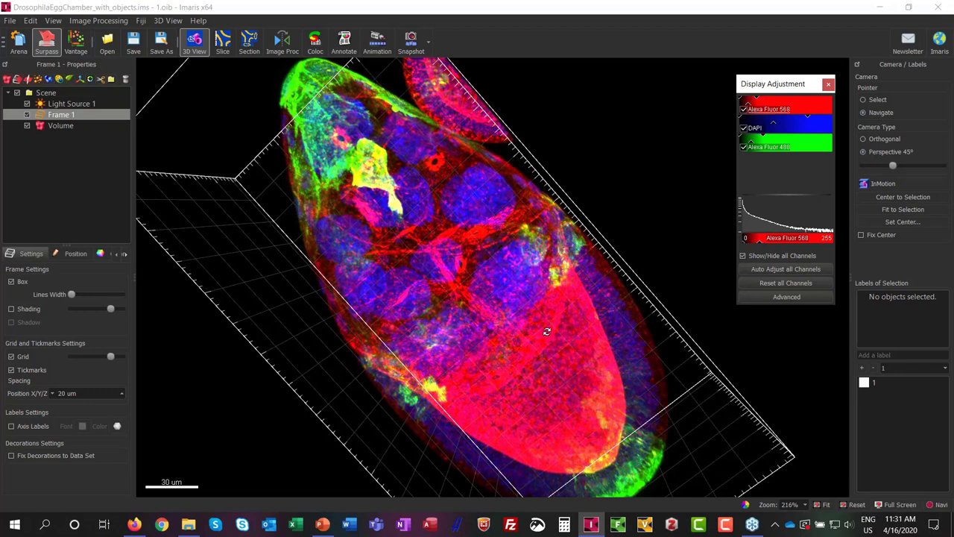
{"action": "scroll", "coordinate": [547, 331], "scroll_direction": "down", "scroll_amount": 2}
{"action": "left_click_drag", "start_coordinate": [505, 318], "coordinate": [448, 346]}
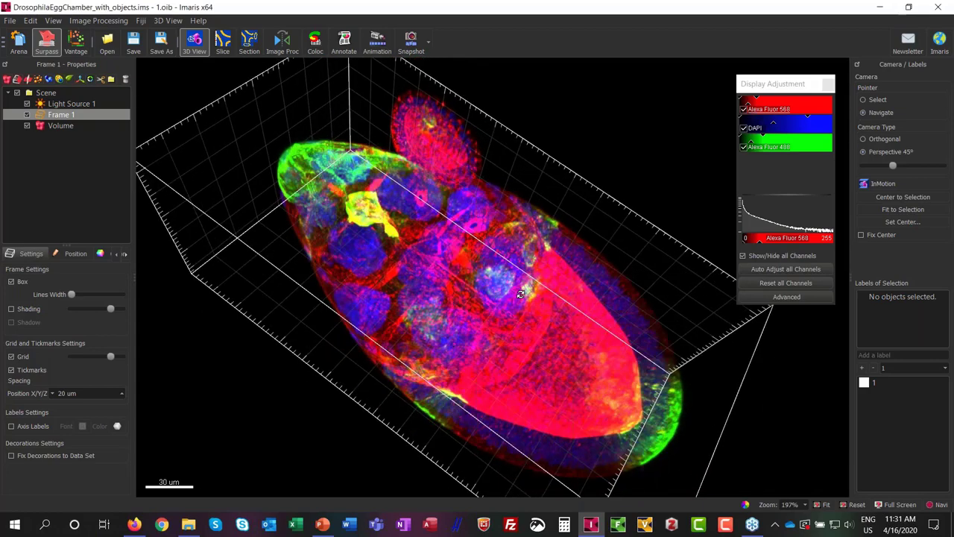
View the volume without the Alexa Fluor 568 channel, show the channel again and raise its maximum display intensity to about 100.
{"action": "left_click", "coordinate": [743, 108]}
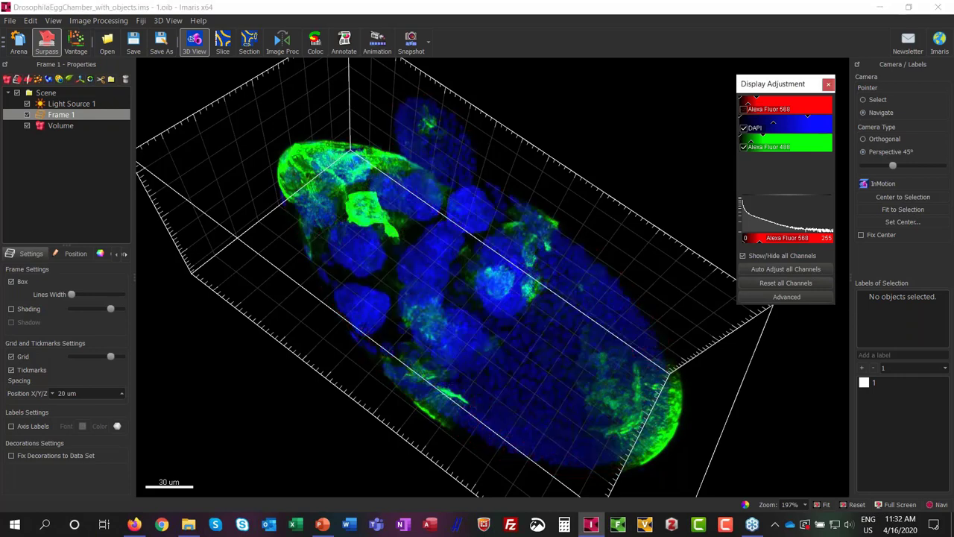
{"action": "left_click", "coordinate": [743, 109]}
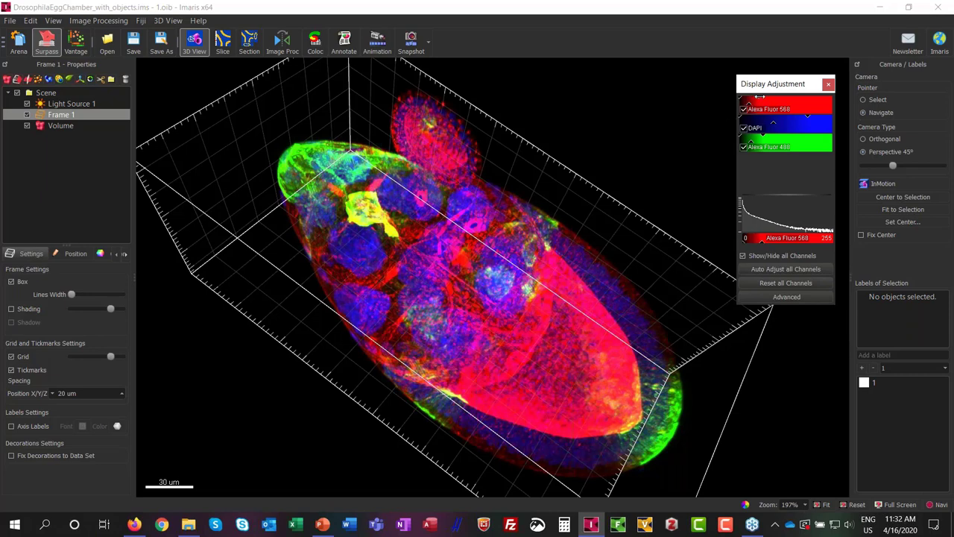
{"action": "left_click_drag", "start_coordinate": [755, 97], "coordinate": [772, 97]}
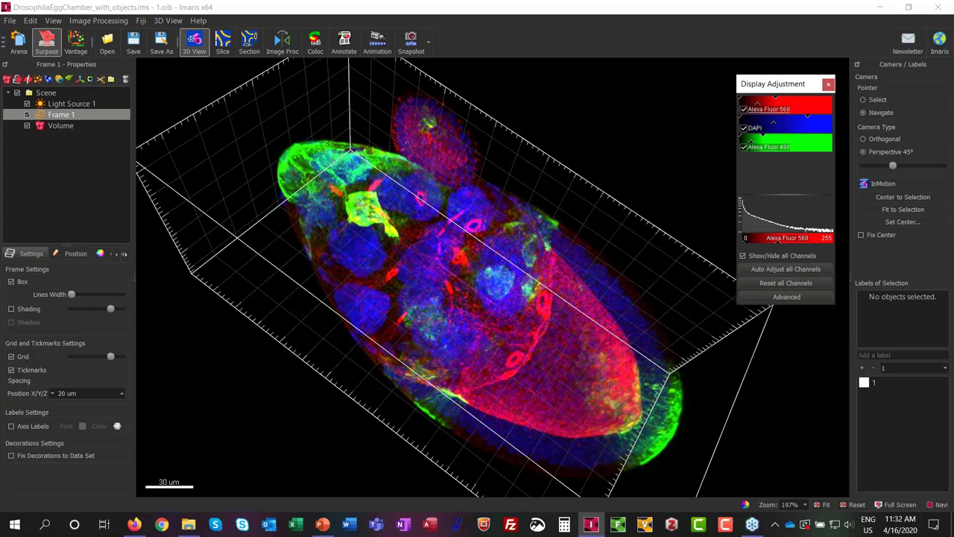
Change the base color of Alexa Fluor 568 to magenta (1.000, 0.000, 1.000) and of DAPI to cyan (0.000, 1.000, 1.000).
{"action": "left_click", "coordinate": [769, 109]}
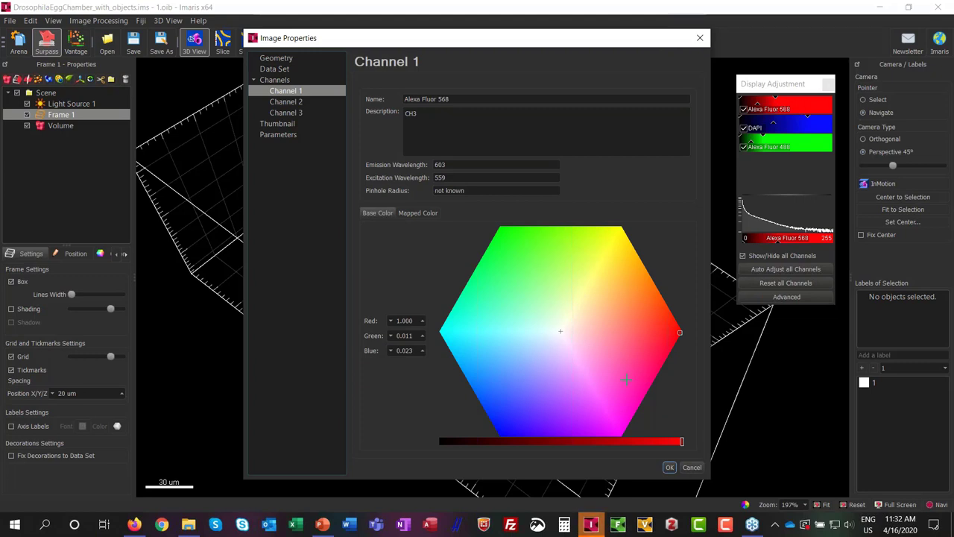
{"action": "left_click", "coordinate": [621, 436]}
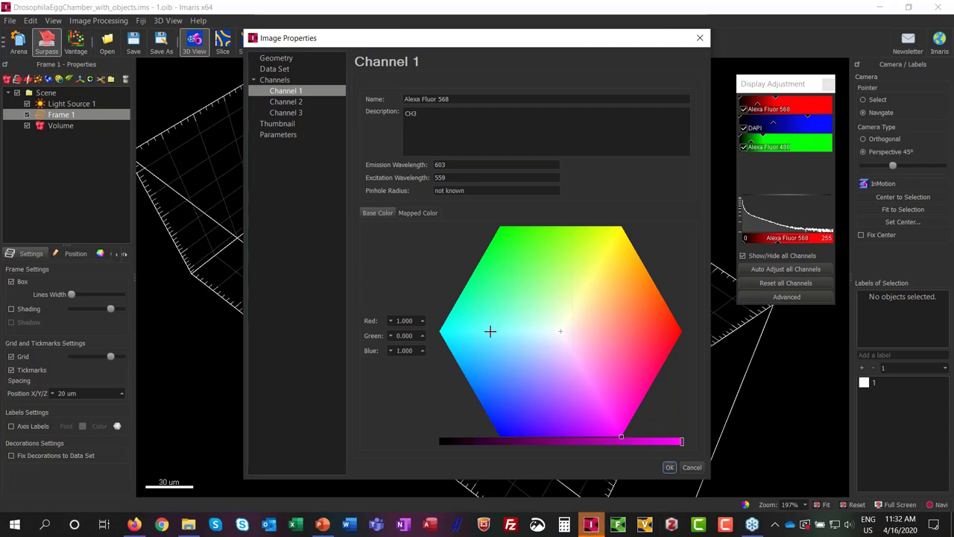
{"action": "left_click", "coordinate": [291, 101]}
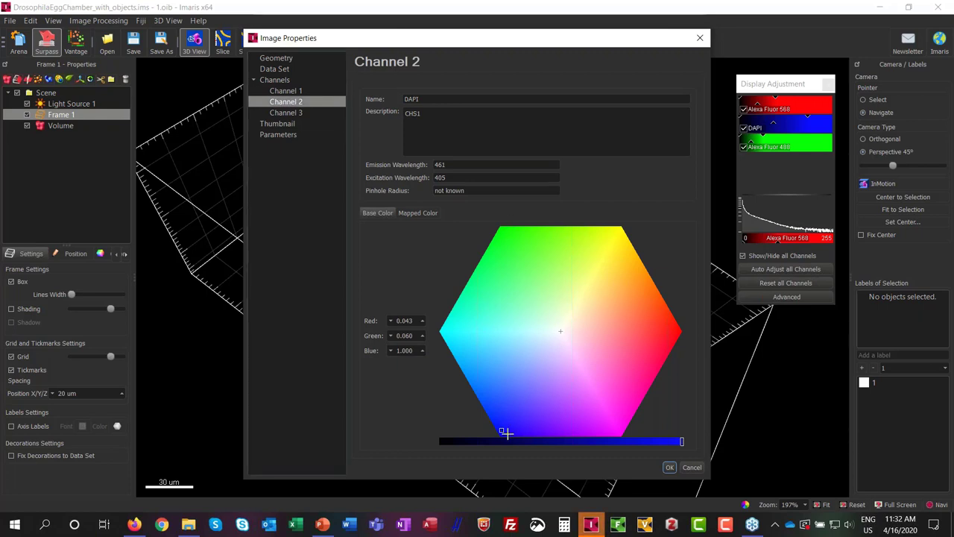
{"action": "left_click_drag", "start_coordinate": [506, 432], "coordinate": [455, 329]}
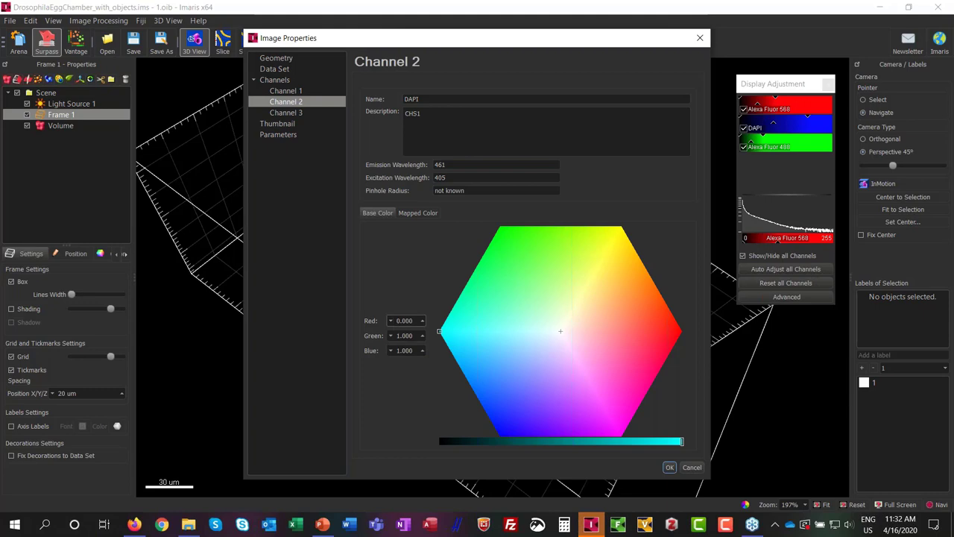
{"action": "left_click", "coordinate": [669, 467]}
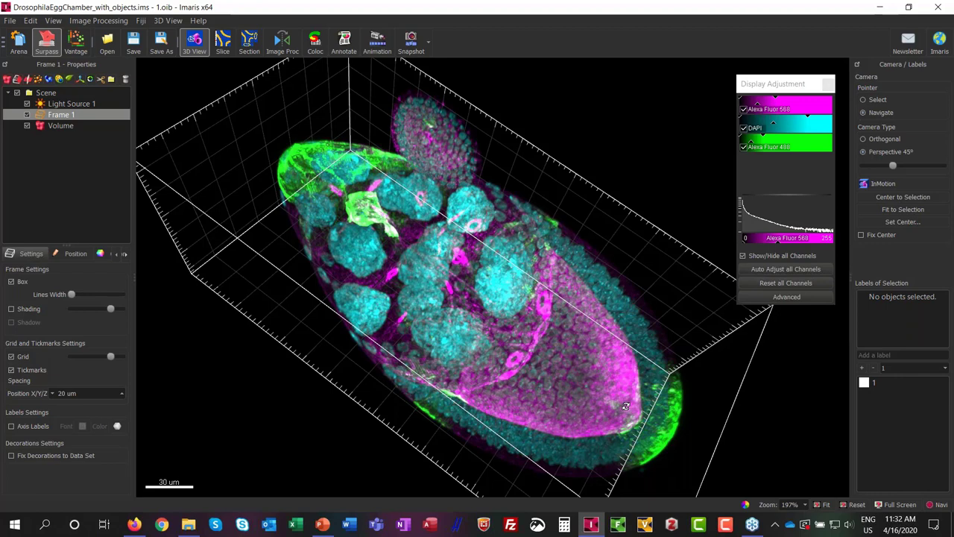
Review the advanced Min, Max and Gamma settings of the Alexa Fluor 568, DAPI and Alexa Fluor 488 channels, and collapse them again.
{"action": "left_click", "coordinate": [791, 298]}
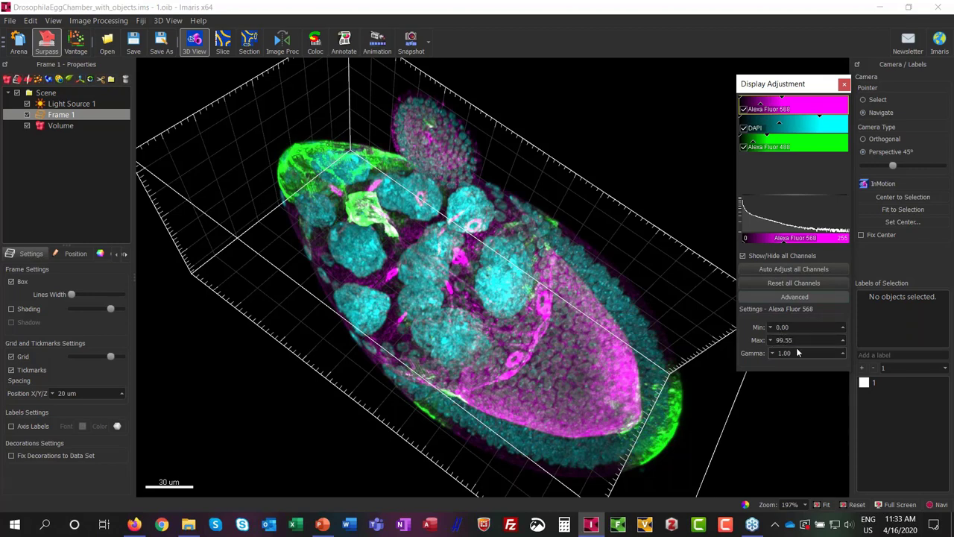
{"action": "left_click", "coordinate": [843, 122]}
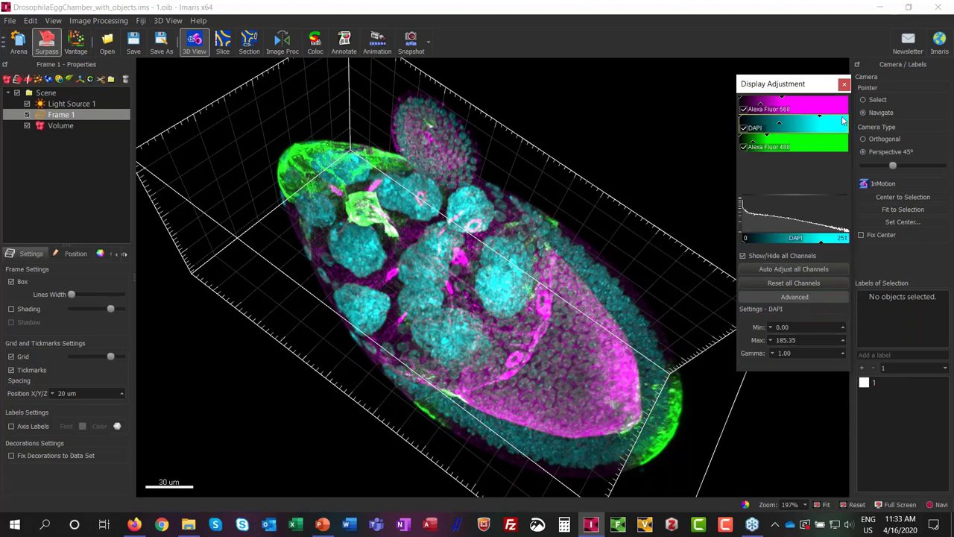
{"action": "left_click", "coordinate": [836, 146]}
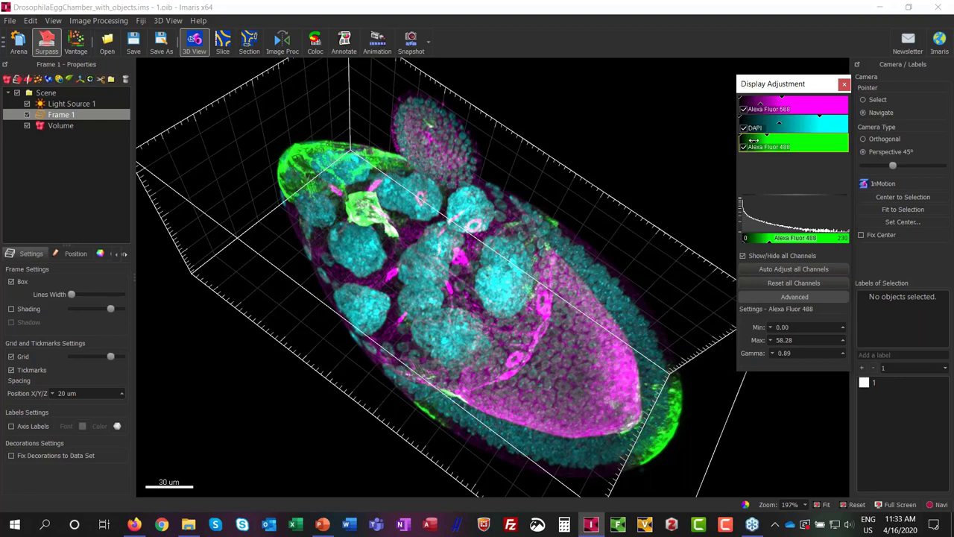
{"action": "mouse_move", "coordinate": [753, 139]}
{"action": "left_mouse_down"}
{"action": "mouse_move", "coordinate": [743, 140]}
{"action": "mouse_move", "coordinate": [753, 139]}
{"action": "left_mouse_up"}
{"action": "double_click", "coordinate": [783, 353]}
{"action": "left_click", "coordinate": [829, 296]}
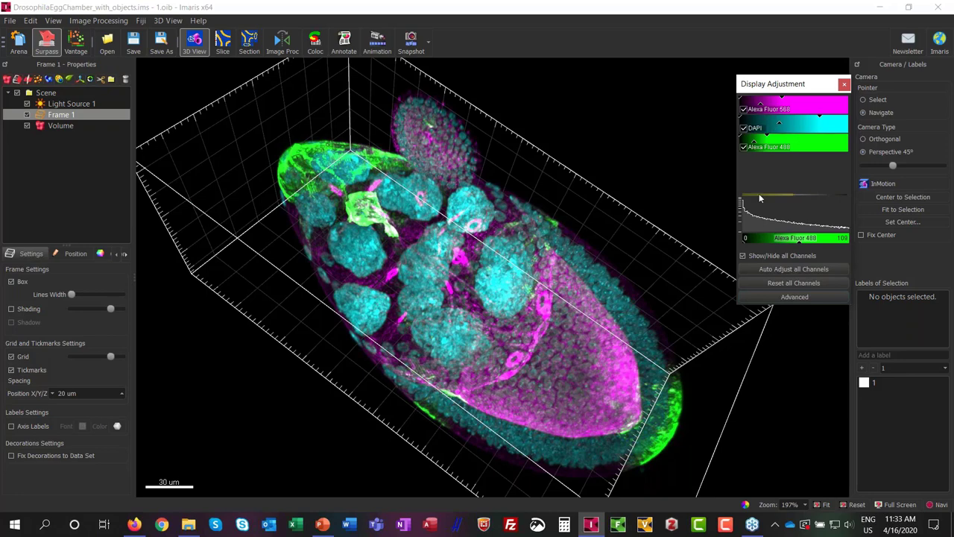
Narrow the Alexa Fluor 488 display range by zooming its histogram, raising the minimum and lowering the maximum, and show the full histogram again.
{"action": "left_click_drag", "start_coordinate": [759, 193], "coordinate": [745, 240]}
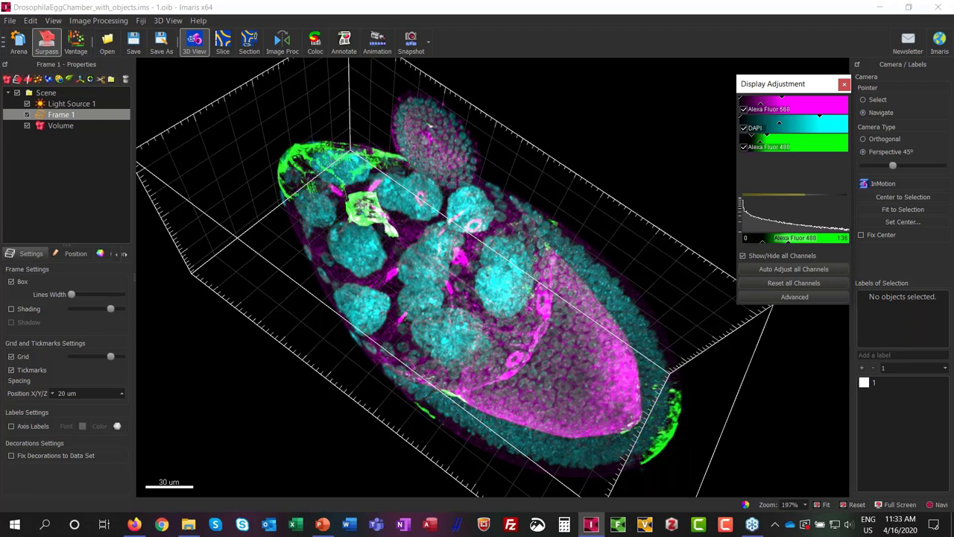
{"action": "left_click_drag", "start_coordinate": [763, 240], "coordinate": [749, 240]}
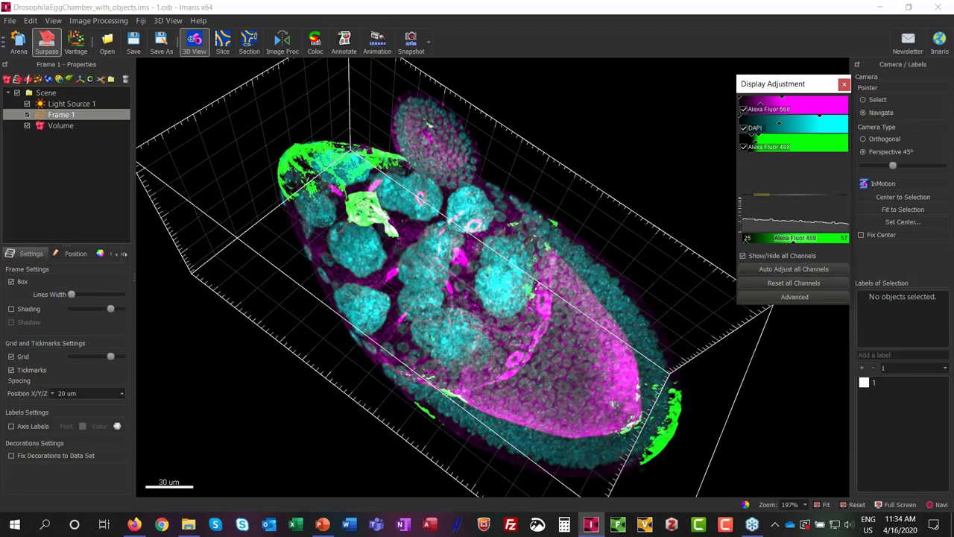
{"action": "left_click_drag", "start_coordinate": [749, 240], "coordinate": [740, 240]}
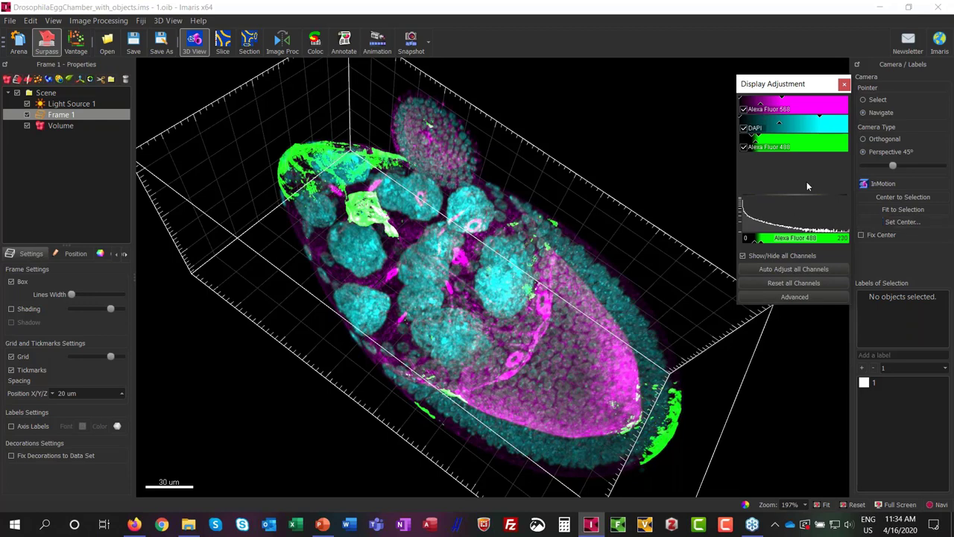
Reset the display of all channels and apply the automatic adjustment to all of them.
{"action": "left_click", "coordinate": [810, 283]}
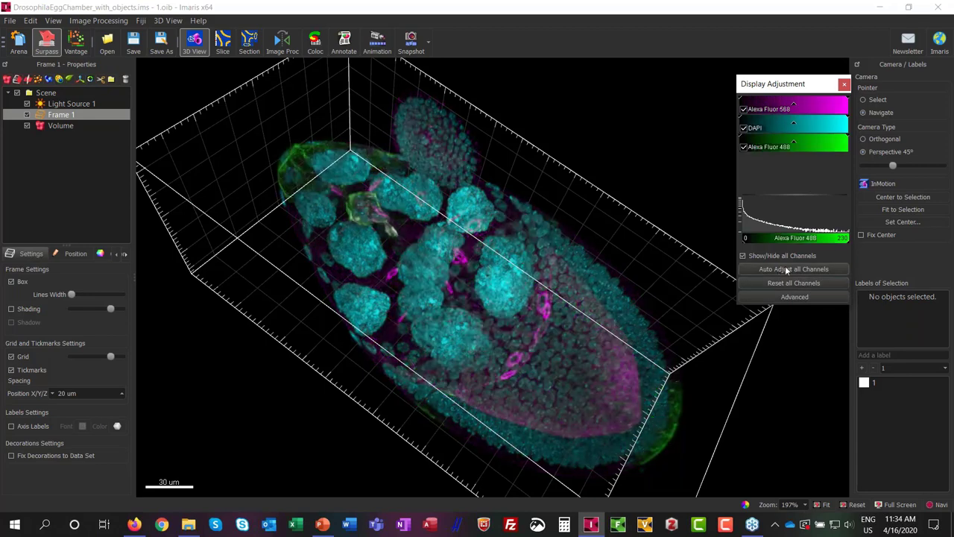
{"action": "left_click", "coordinate": [785, 270]}
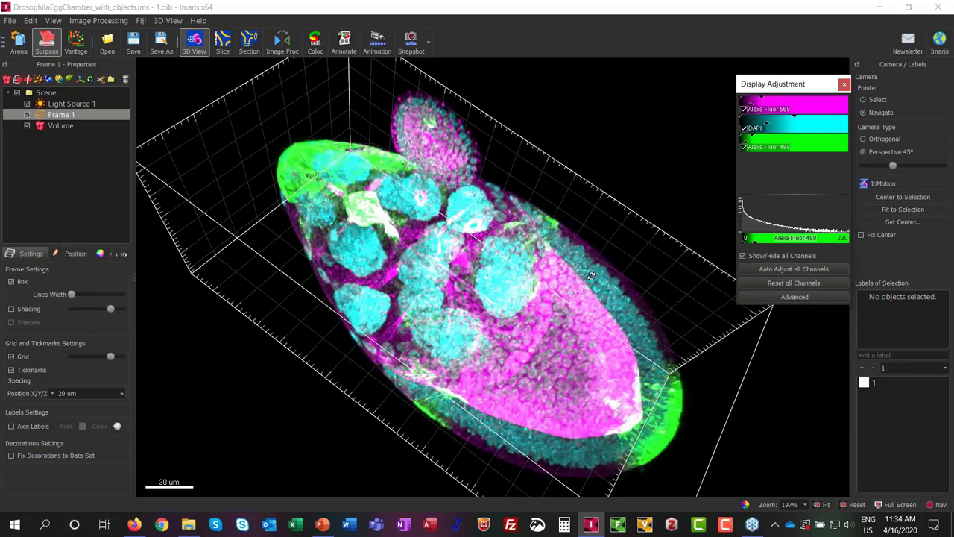
Reset the rotated egg chamber to the default view, turn it to an oblique angle and fit it to the viewing area.
{"action": "left_click", "coordinate": [445, 258]}
{"action": "left_click_drag", "start_coordinate": [446, 257], "coordinate": [415, 326]}
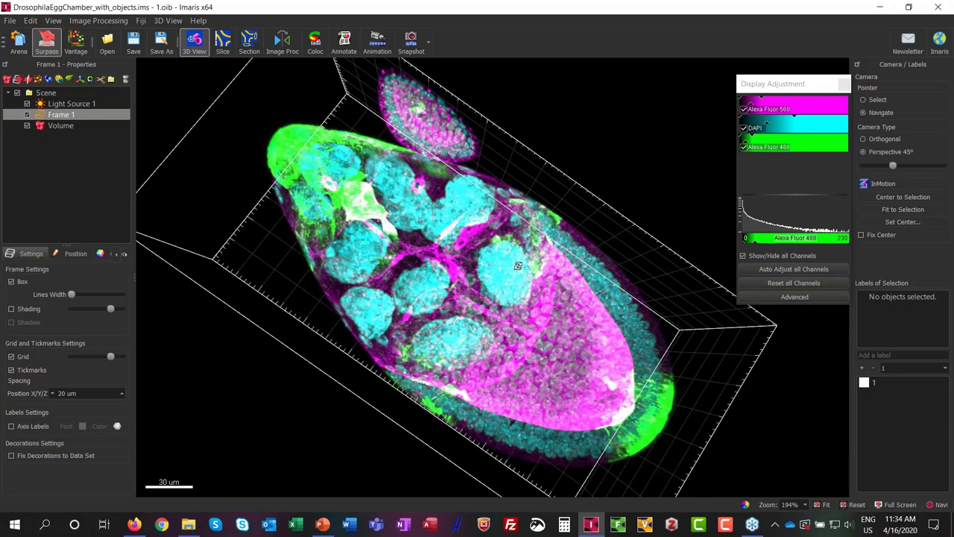
{"action": "left_click", "coordinate": [846, 506]}
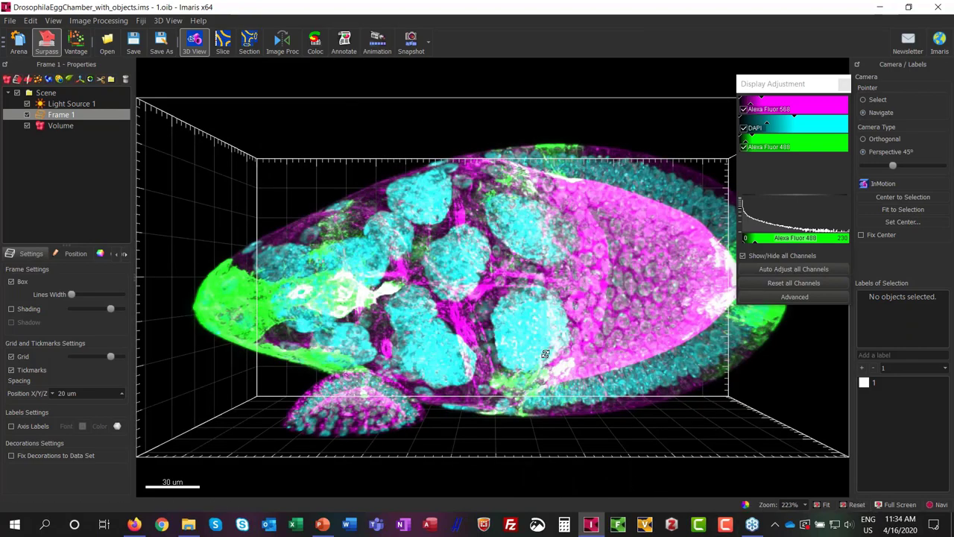
{"action": "scroll", "coordinate": [546, 354], "scroll_direction": "down", "scroll_amount": 3}
{"action": "left_click_drag", "start_coordinate": [545, 353], "coordinate": [402, 358]}
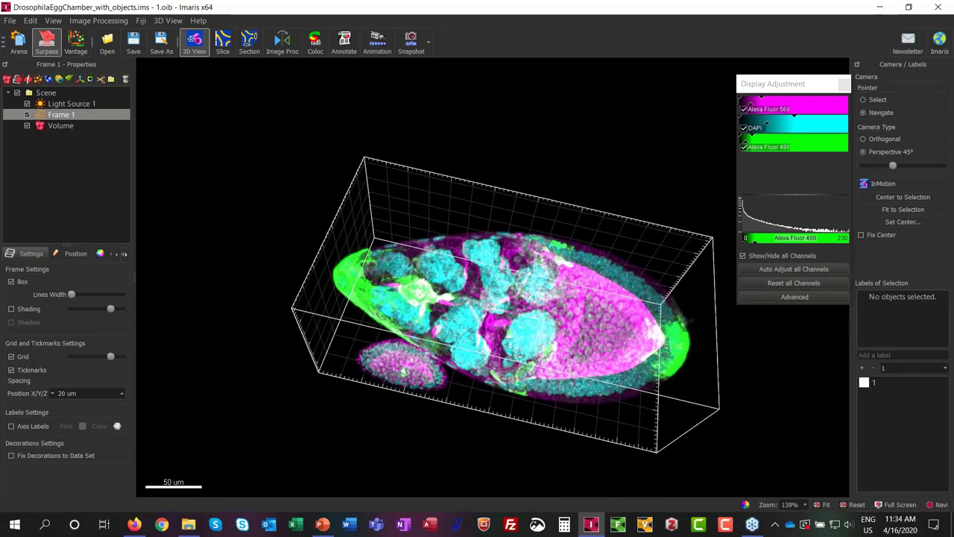
{"action": "left_click", "coordinate": [825, 505]}
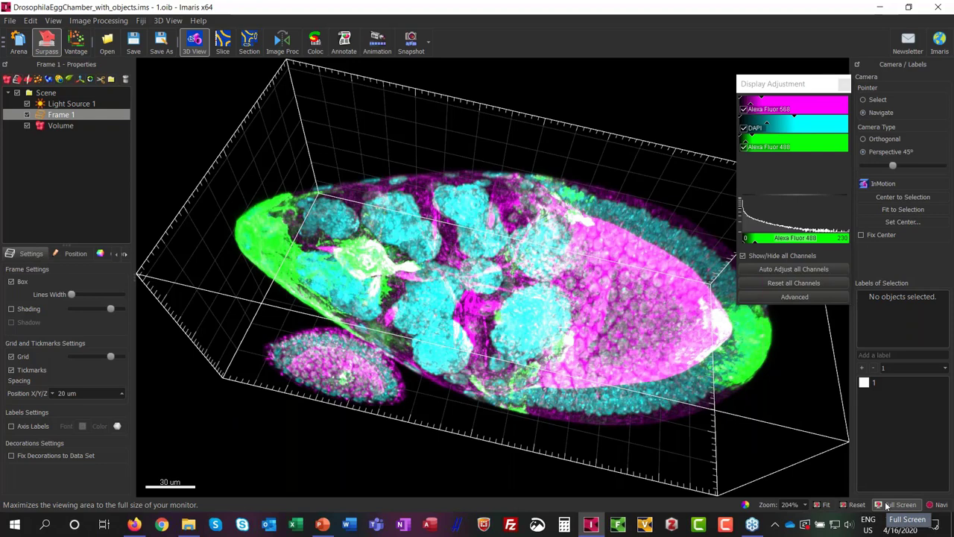
Show the overview window, move the Display Adjustment window down clear of it, hide the overview and look through the zoom presets.
{"action": "left_click", "coordinate": [942, 504]}
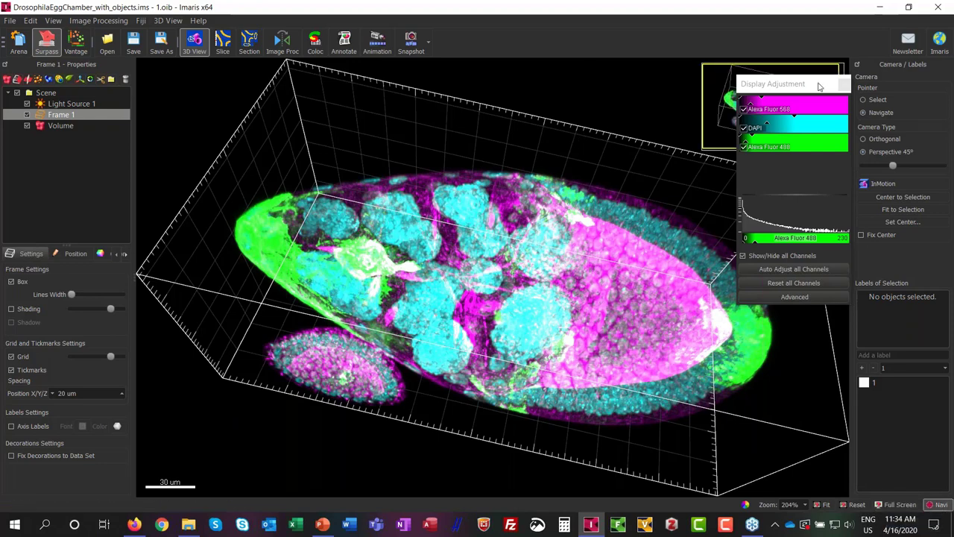
{"action": "left_click_drag", "start_coordinate": [818, 90], "coordinate": [816, 250]}
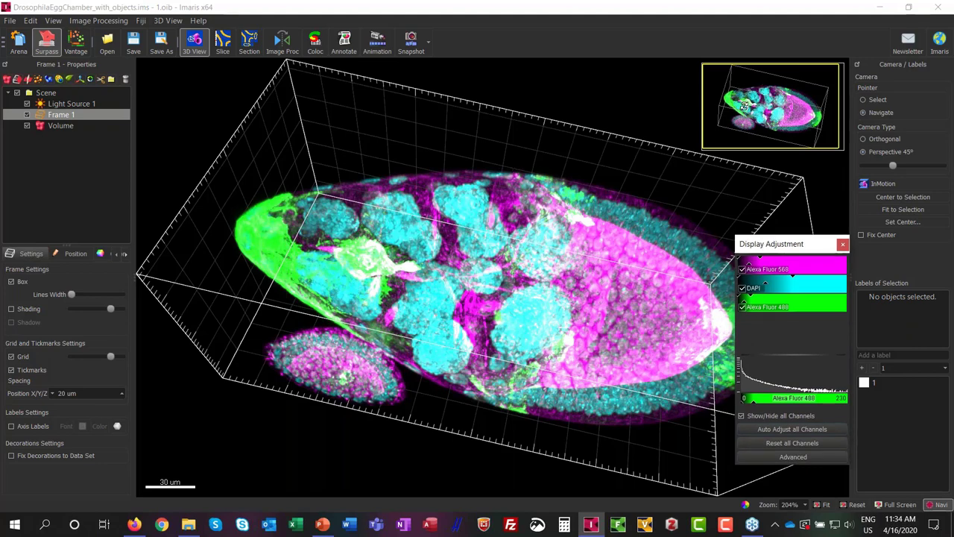
{"action": "left_click", "coordinate": [937, 506]}
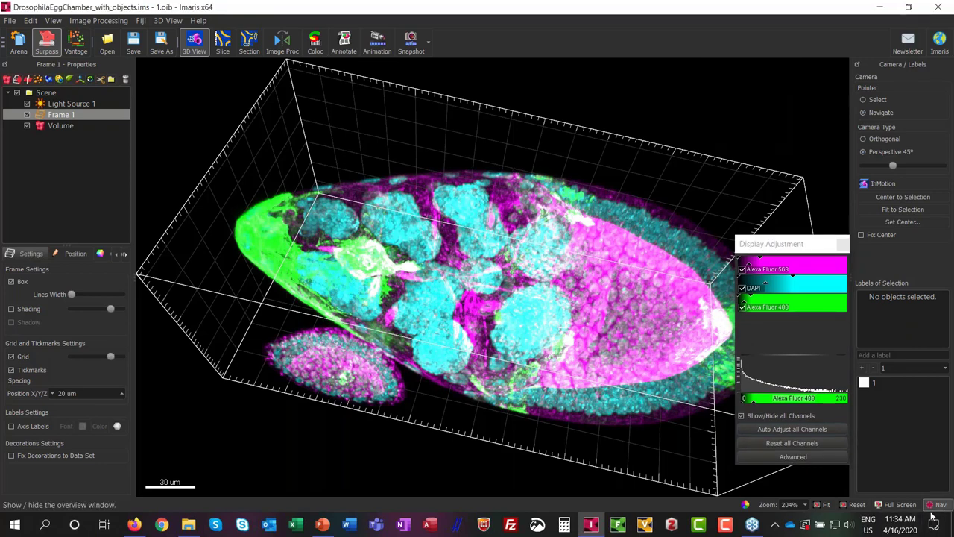
{"action": "left_click", "coordinate": [806, 505]}
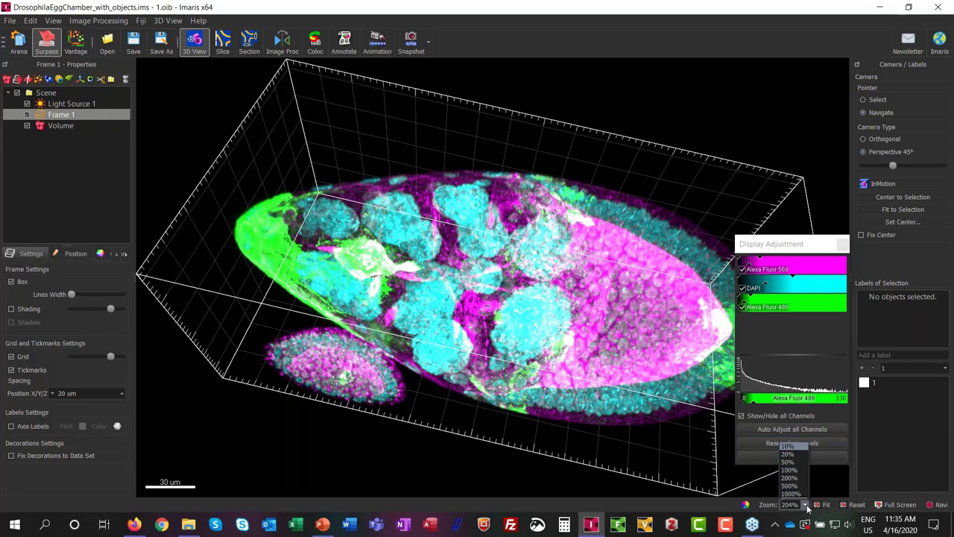
{"action": "left_click", "coordinate": [807, 505]}
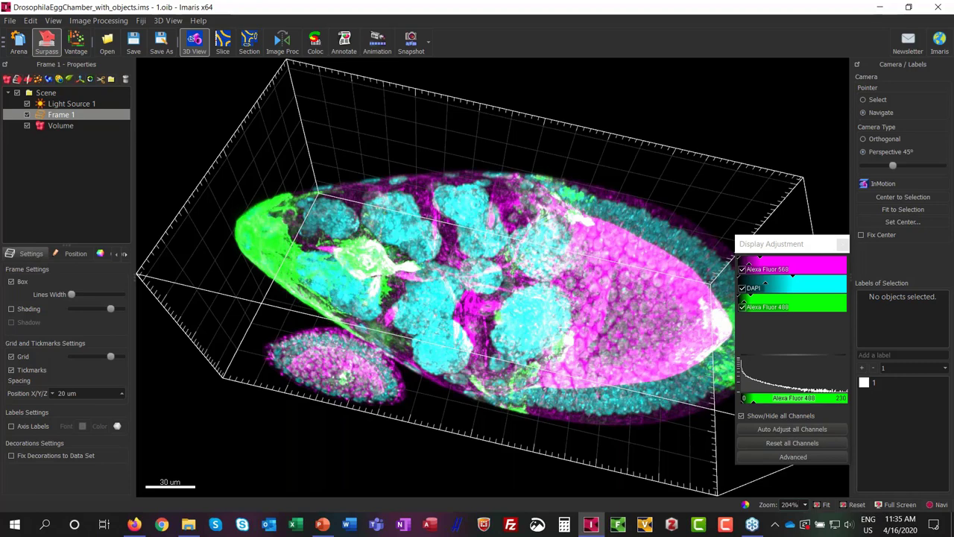
Examine the geometry in the image properties, including voxel size and coordinates, and leave without changing anything.
{"action": "left_click", "coordinate": [29, 22]}
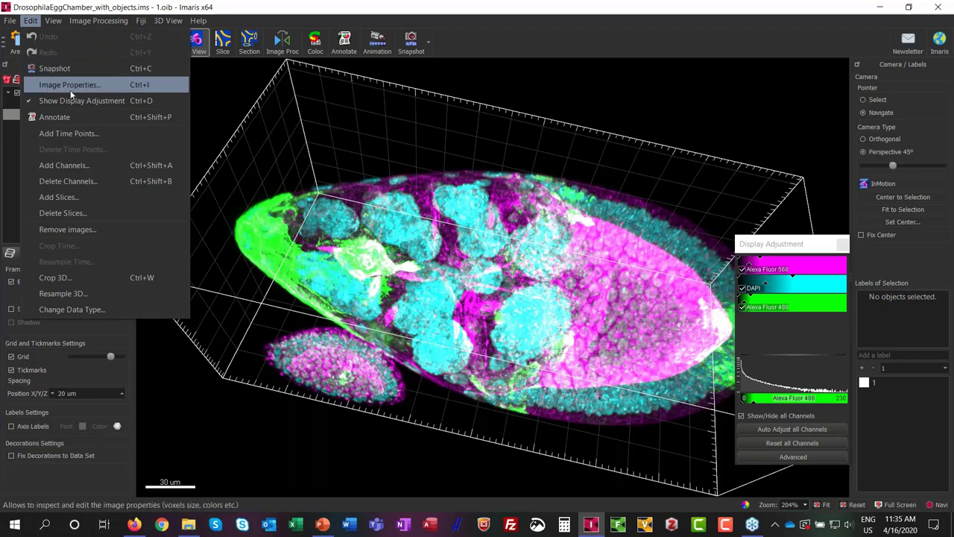
{"action": "left_click", "coordinate": [126, 85]}
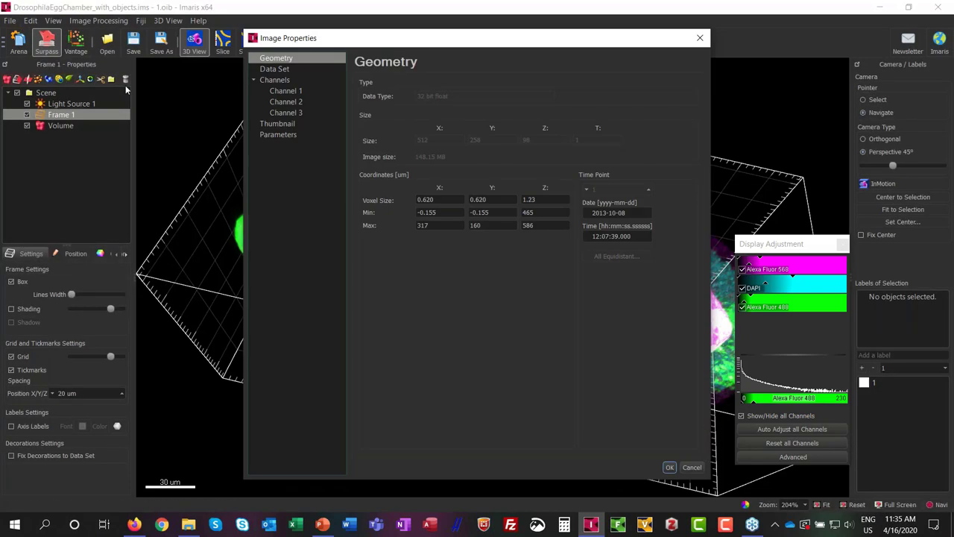
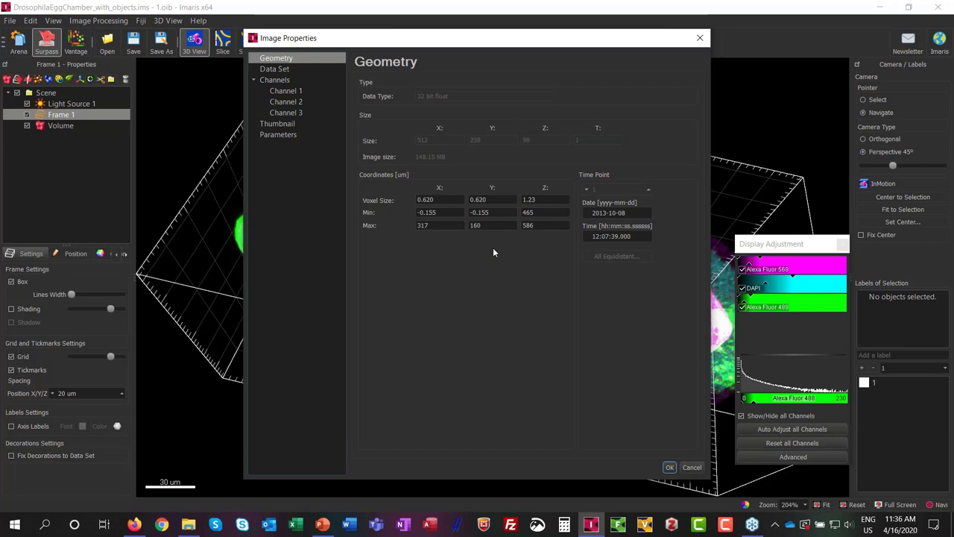
{"action": "left_click", "coordinate": [697, 468]}
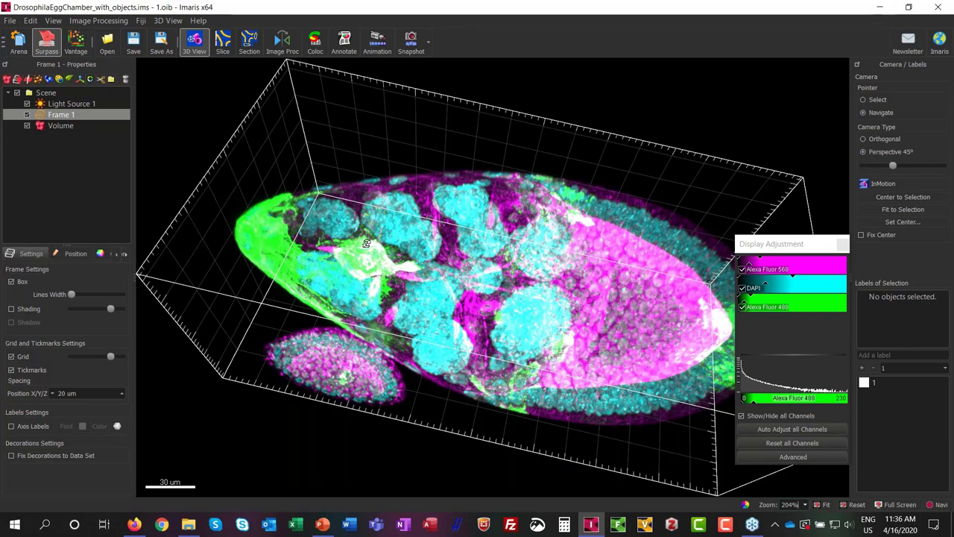
Display the egg chamber in the Slice view and move to slice 59.
{"action": "left_click", "coordinate": [222, 43]}
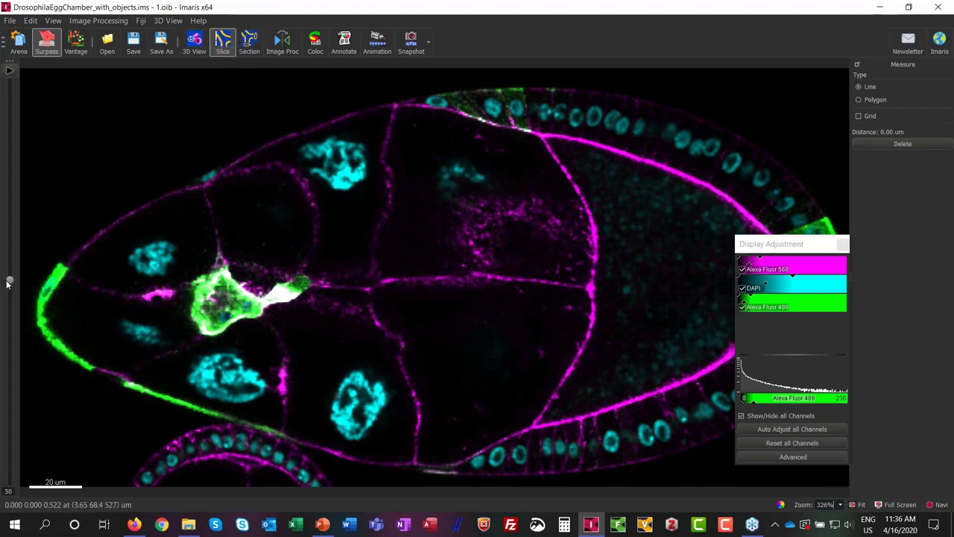
{"action": "left_click_drag", "start_coordinate": [9, 282], "coordinate": [71, 240]}
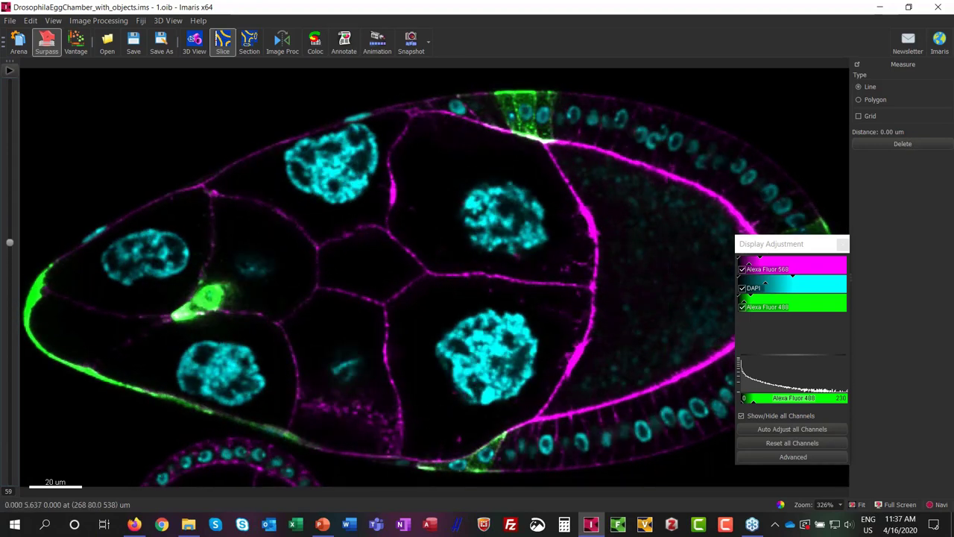
Hide the Alexa Fluor 568 and Alexa Fluor 488 channels and inspect a large DAPI-stained nucleus up close in slice 59.
{"action": "left_click", "coordinate": [742, 269]}
{"action": "left_click", "coordinate": [742, 306]}
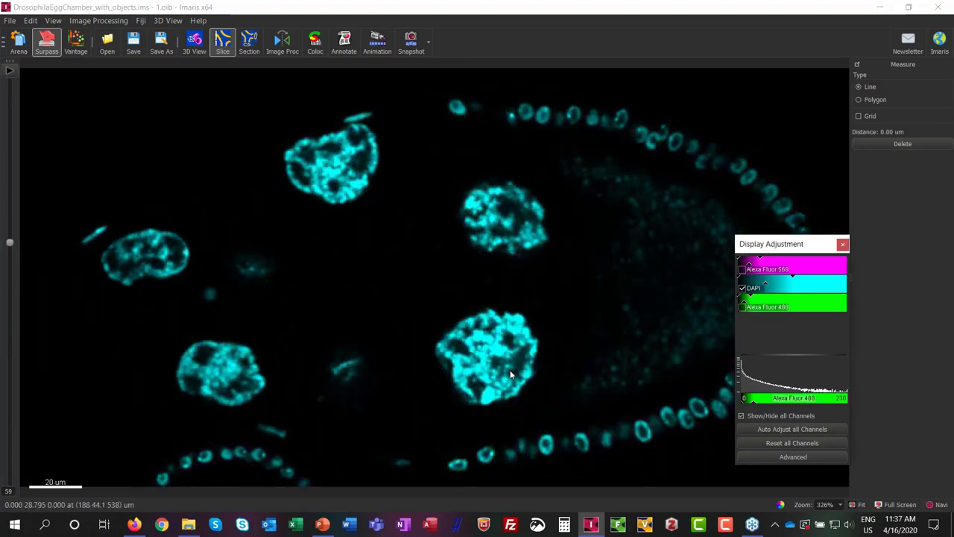
{"action": "scroll", "coordinate": [500, 361], "scroll_direction": "up", "scroll_amount": 4}
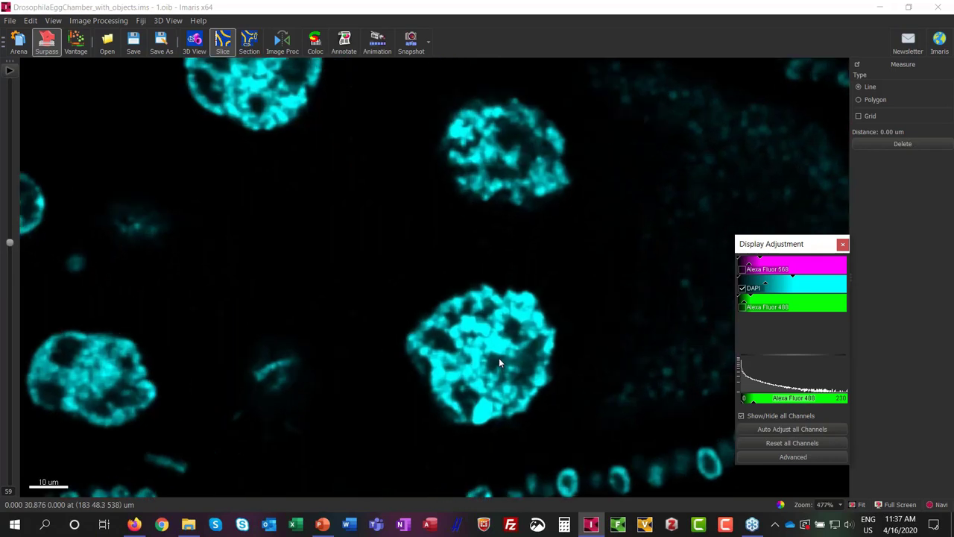
{"action": "scroll", "coordinate": [499, 358], "scroll_direction": "up", "scroll_amount": 6}
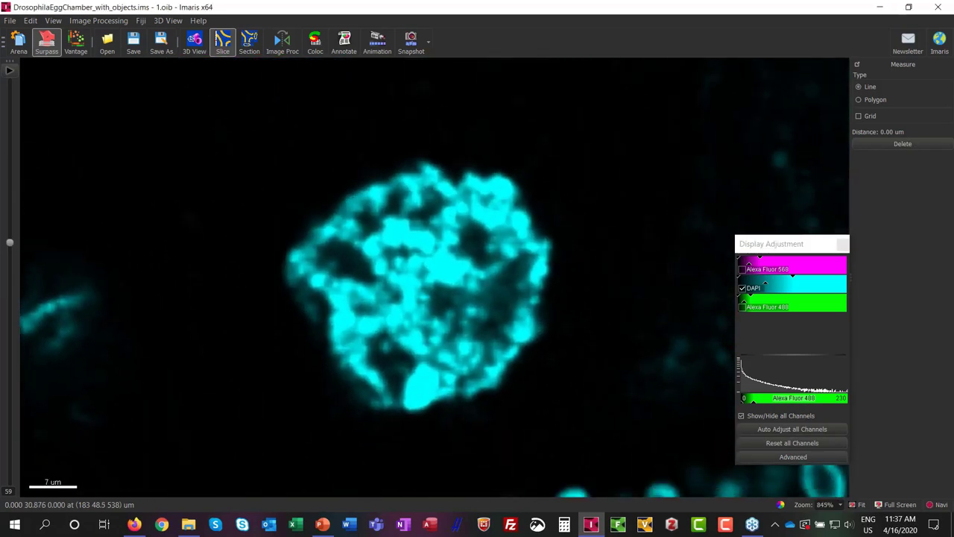
{"action": "right_click_drag", "start_coordinate": [443, 309], "coordinate": [469, 299]}
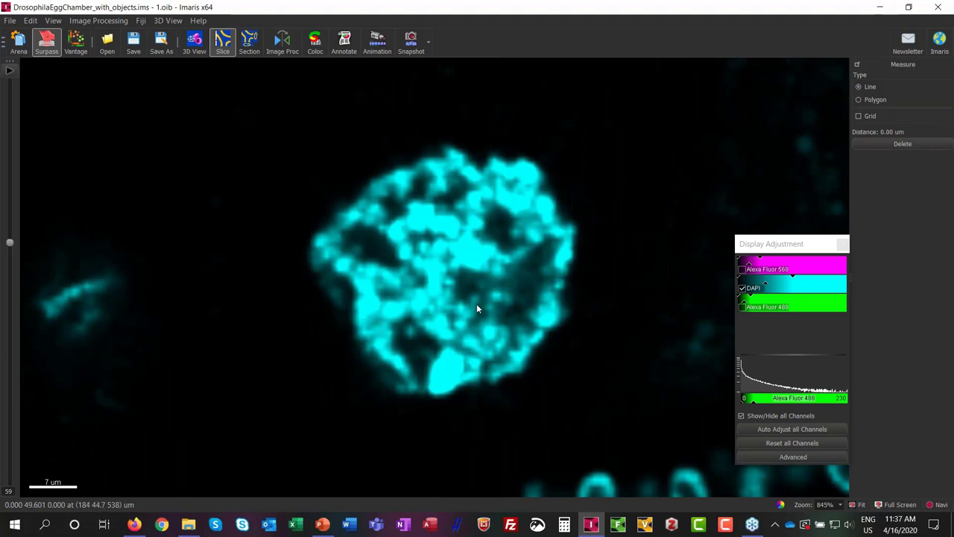
{"action": "scroll", "coordinate": [476, 304], "scroll_direction": "down", "scroll_amount": 7}
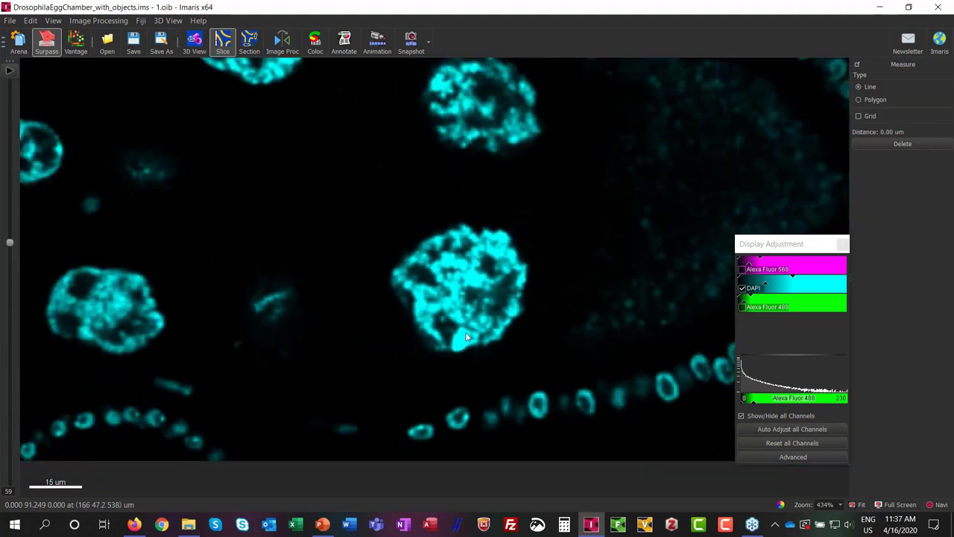
{"action": "scroll", "coordinate": [487, 288], "scroll_direction": "down", "scroll_amount": 5}
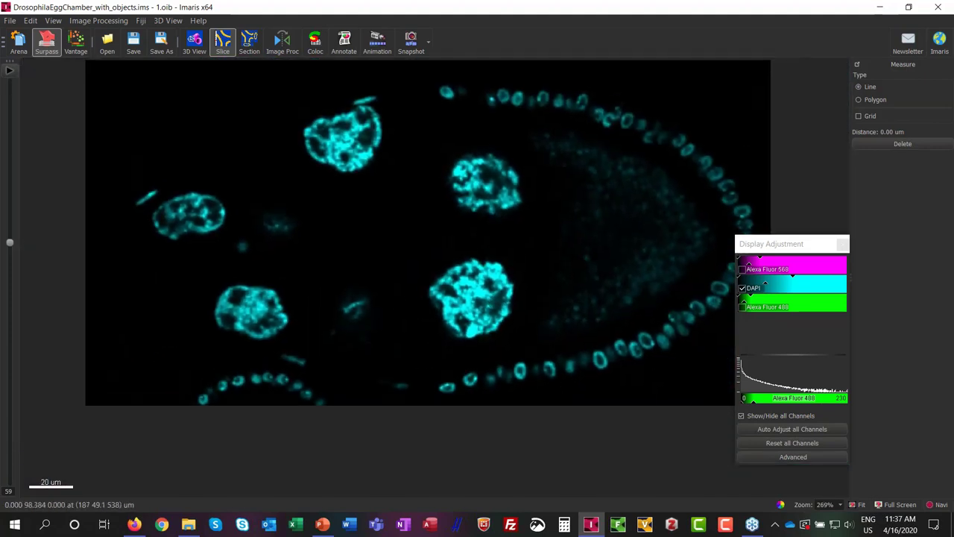
{"action": "scroll", "coordinate": [377, 205], "scroll_direction": "down", "scroll_amount": 3}
Display the egg chamber in the Section view with Alexa Fluor 568 shown, close Display Adjustment and reposition the crosshair along the cell membrane.
{"action": "left_click", "coordinate": [250, 47]}
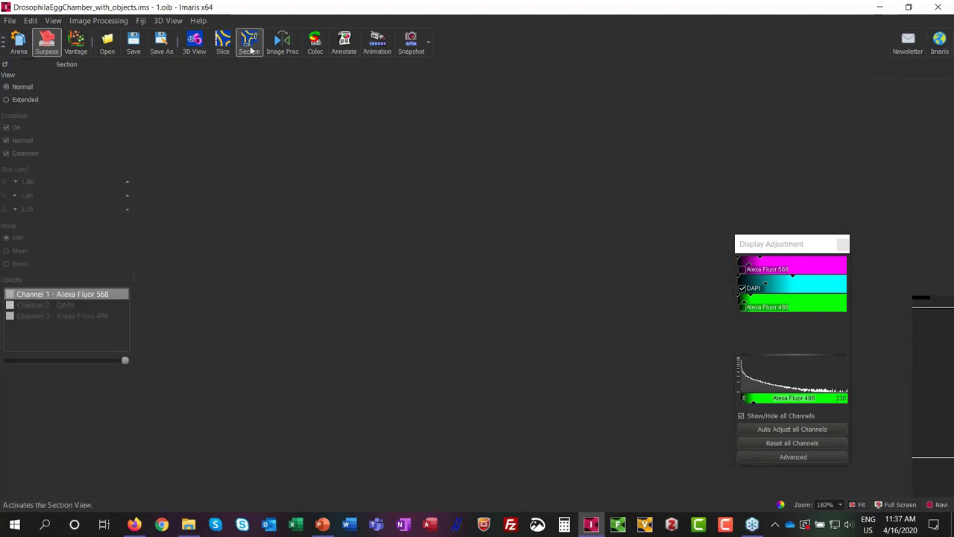
{"action": "left_click", "coordinate": [741, 269]}
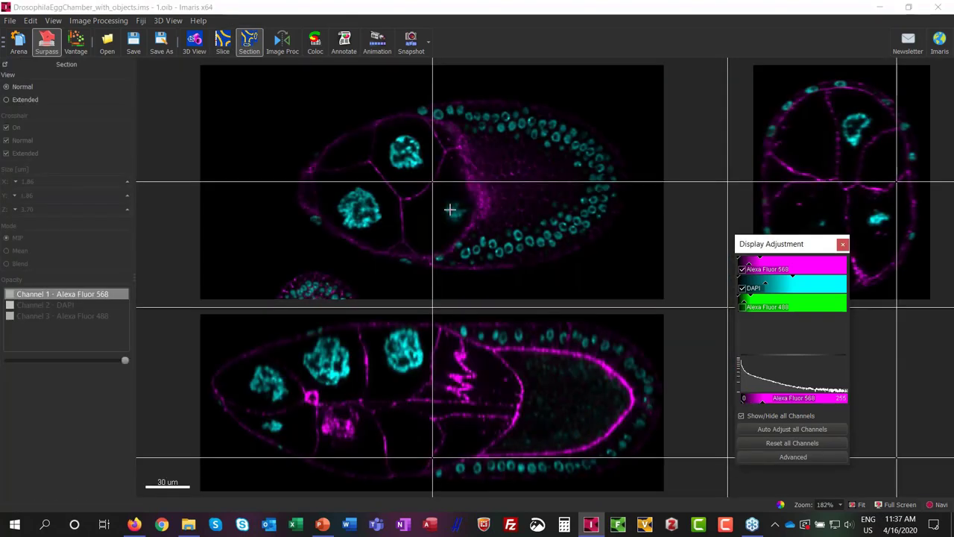
{"action": "scroll", "coordinate": [449, 209], "scroll_direction": "up", "scroll_amount": 5}
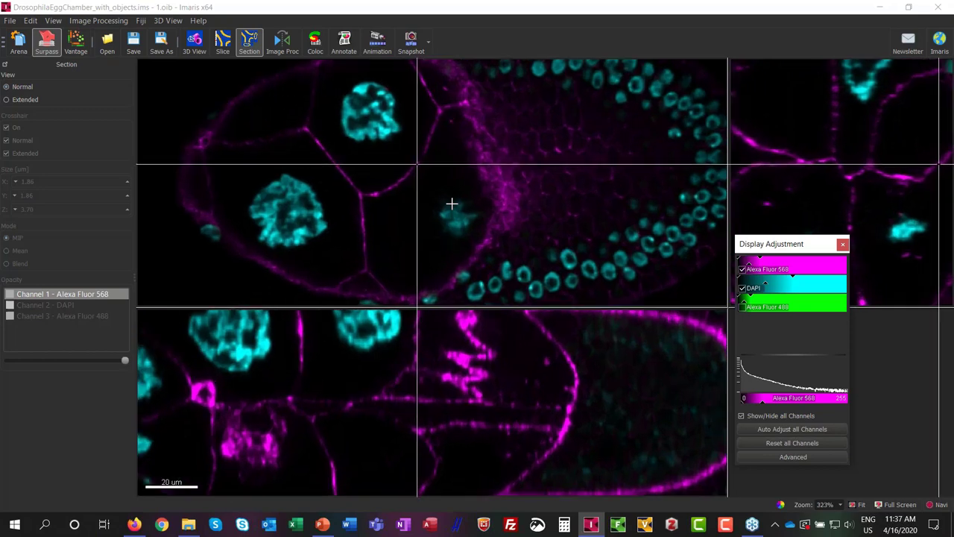
{"action": "scroll", "coordinate": [434, 198], "scroll_direction": "up", "scroll_amount": 1}
{"action": "left_click", "coordinate": [415, 159]}
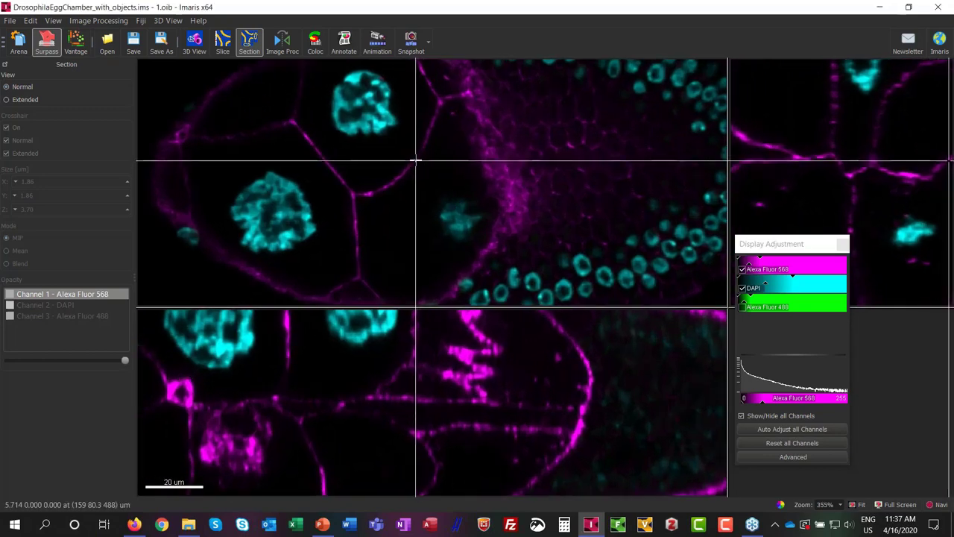
{"action": "left_click_drag", "start_coordinate": [415, 159], "coordinate": [408, 179]}
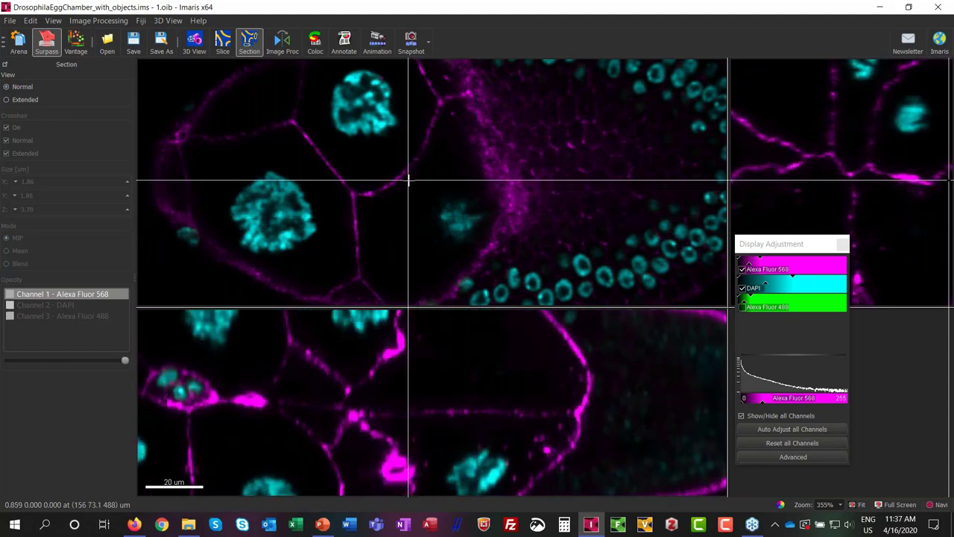
{"action": "left_click", "coordinate": [842, 243]}
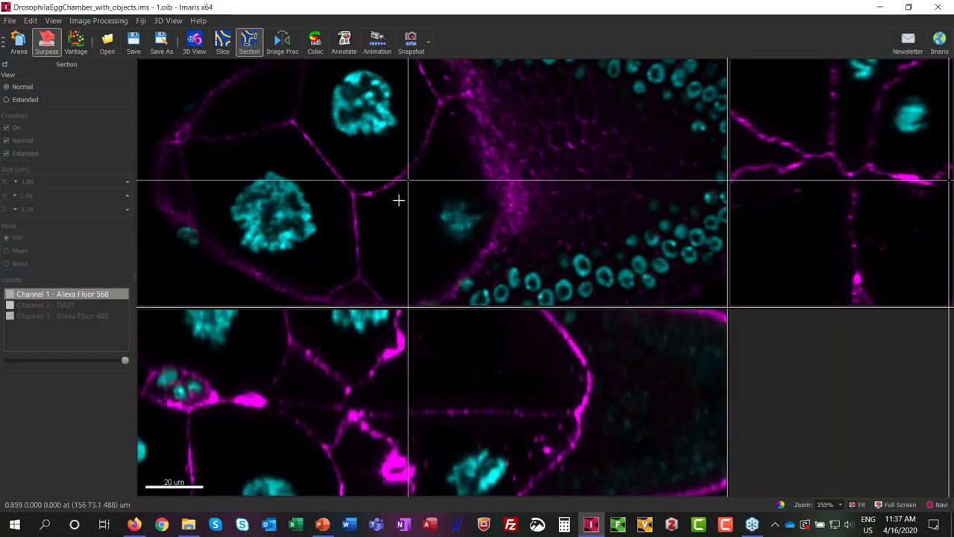
{"action": "left_click_drag", "start_coordinate": [398, 199], "coordinate": [410, 177]}
Switch the section to Extended, widen it to X 10.5 and Y 6.82 um, and move it across the cells.
{"action": "left_click", "coordinate": [25, 101]}
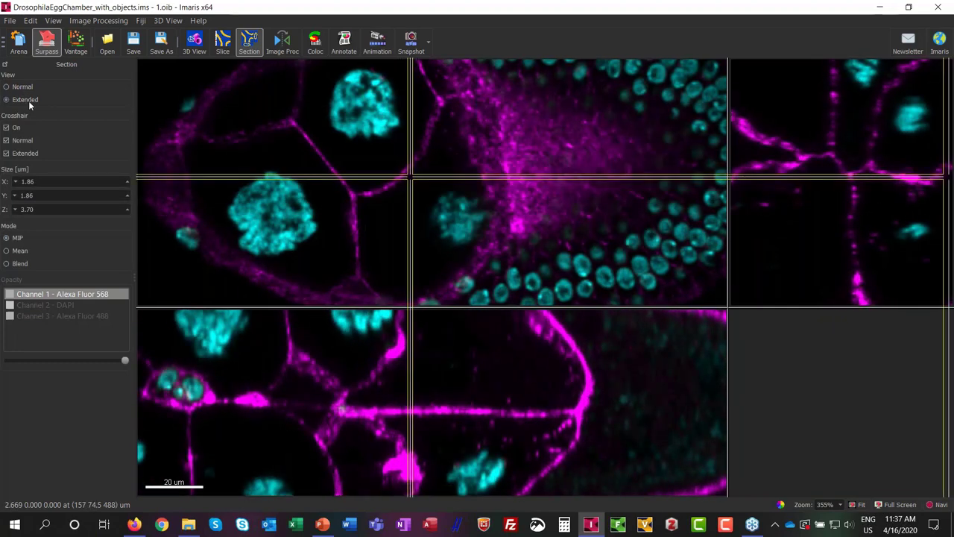
{"action": "left_click_drag", "start_coordinate": [426, 181], "coordinate": [439, 155]}
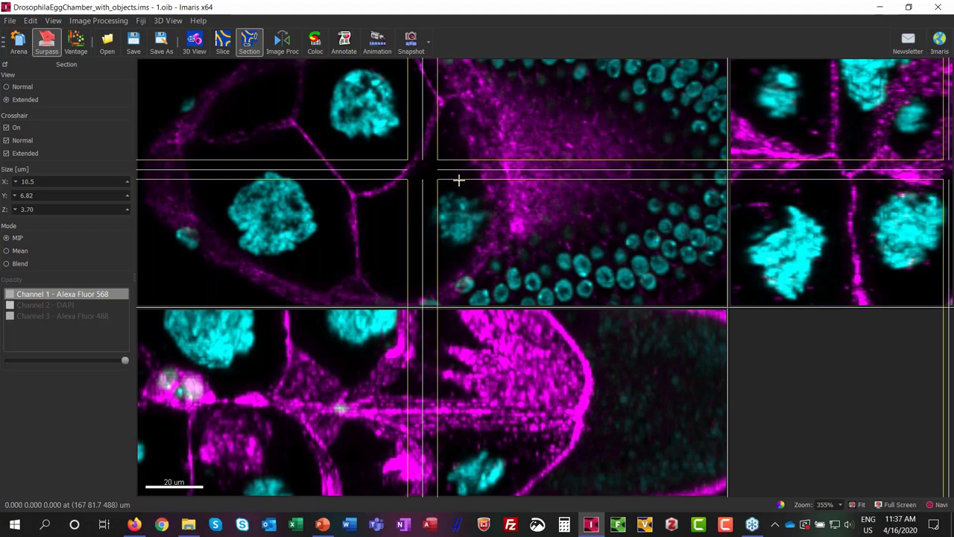
{"action": "left_click", "coordinate": [464, 186]}
{"action": "left_click_drag", "start_coordinate": [463, 186], "coordinate": [385, 162]}
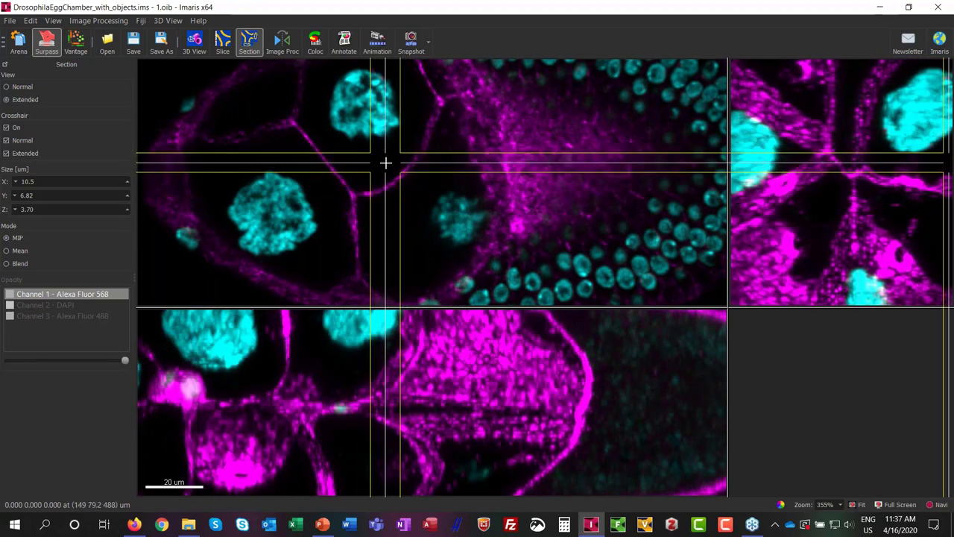
Set the section back to Normal and return to the 3D view of the egg chamber.
{"action": "left_click", "coordinate": [21, 86]}
{"action": "left_click", "coordinate": [192, 41]}
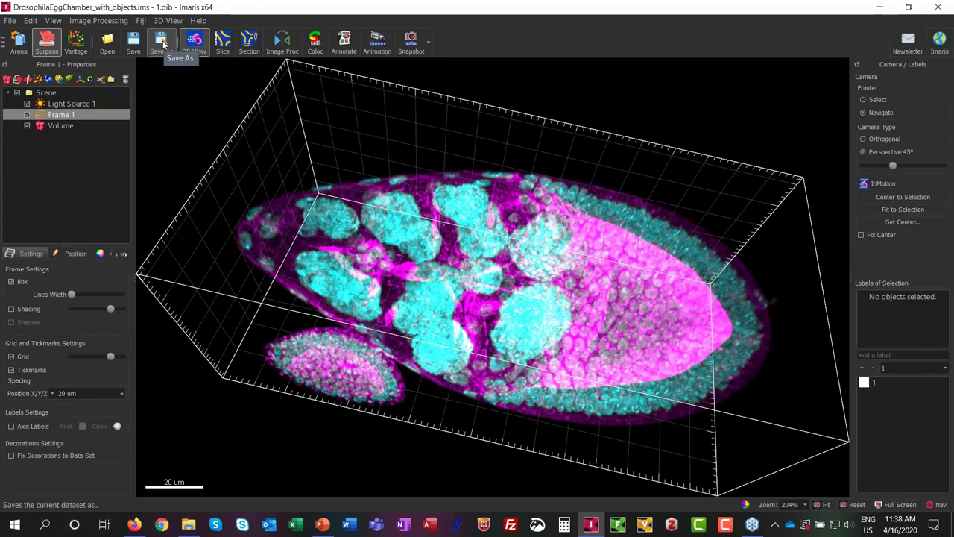
{"action": "left_click", "coordinate": [164, 45]}
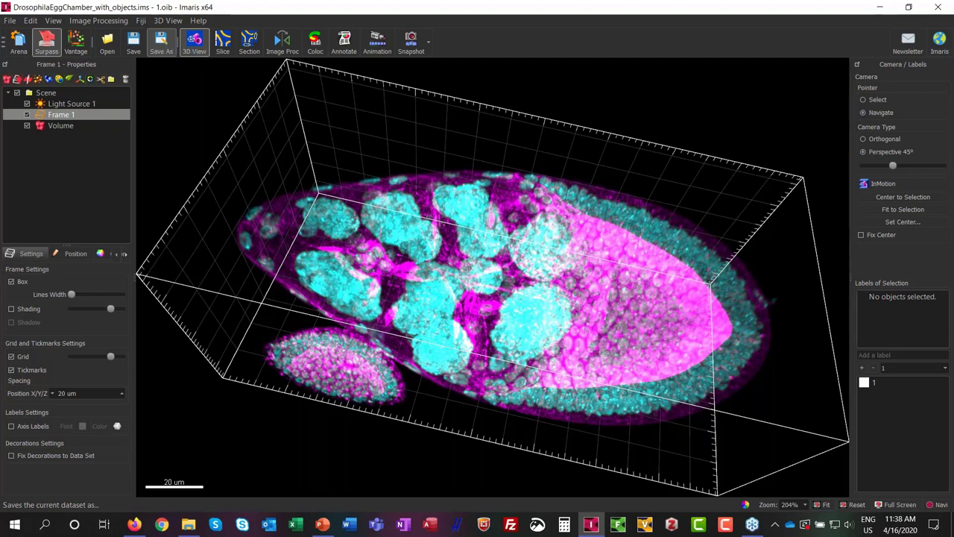
Open the program preferences and review the System, Display and Loading settings.
{"action": "left_click", "coordinate": [29, 20]}
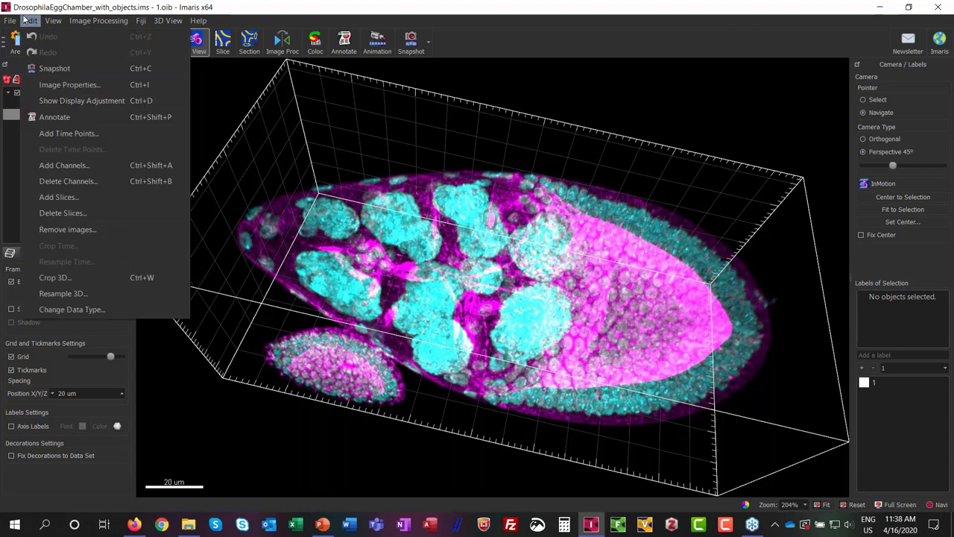
{"action": "mouse_move", "coordinate": [7, 22]}
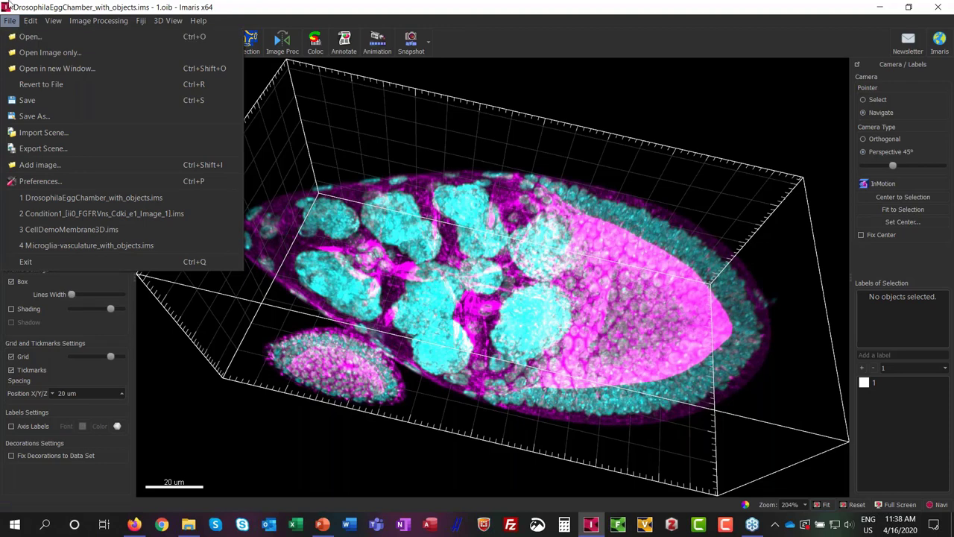
{"action": "left_click", "coordinate": [42, 179]}
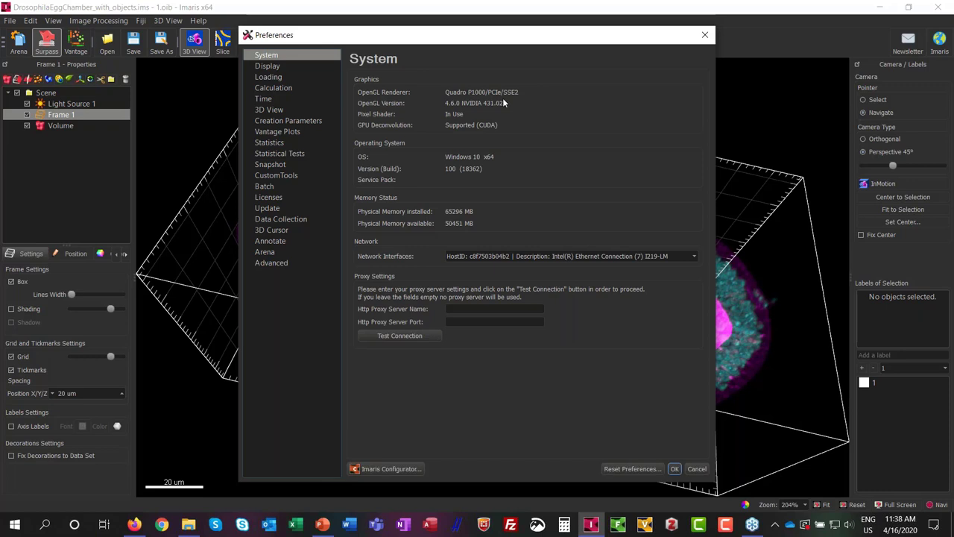
{"action": "left_click", "coordinate": [268, 66]}
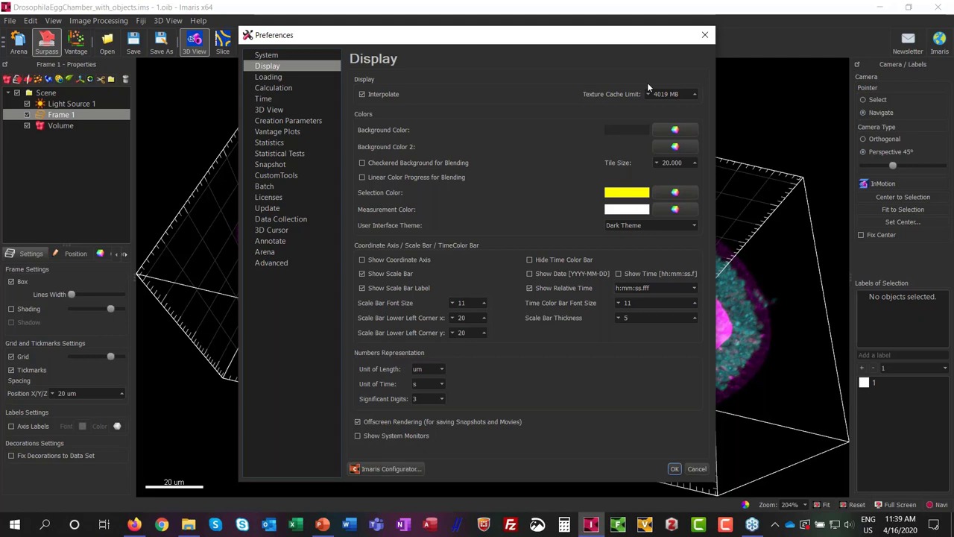
{"action": "left_click", "coordinate": [275, 77]}
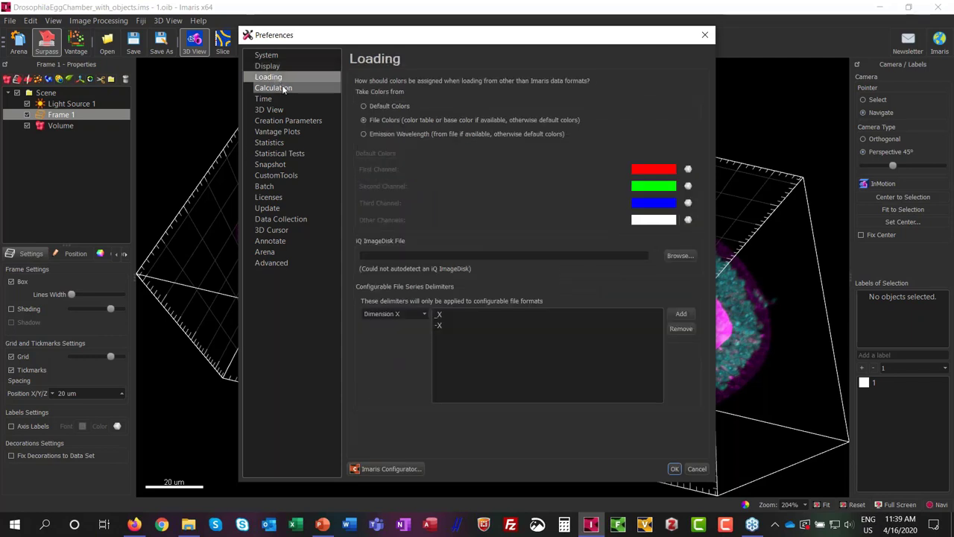
Set the maximum number of commands in history to 1 in the Calculation preferences.
{"action": "left_click", "coordinate": [272, 88]}
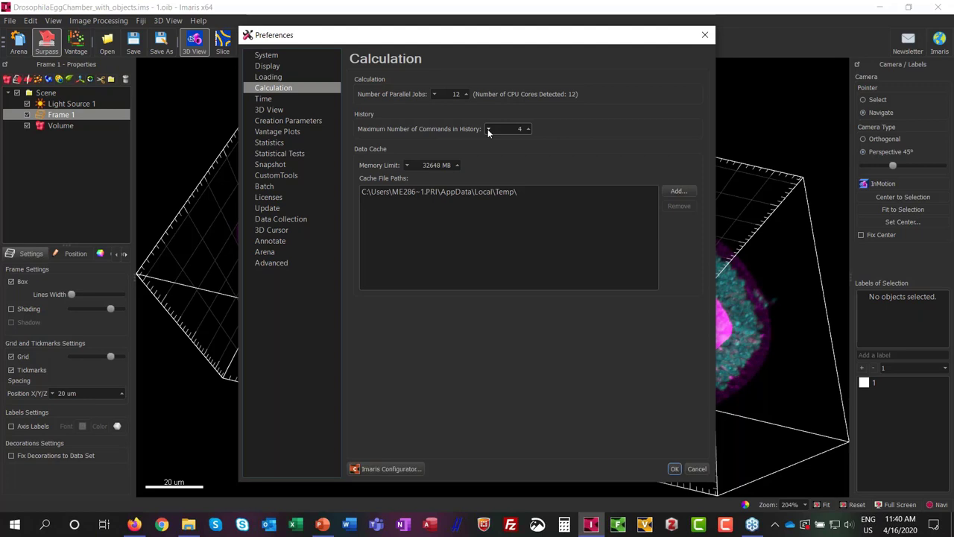
{"action": "double_click", "coordinate": [519, 129]}
{"action": "left_click", "coordinate": [515, 129]}
{"action": "left_click", "coordinate": [441, 165]}
Remove the existing Temp folder from the cache file paths.
{"action": "left_click", "coordinate": [504, 191]}
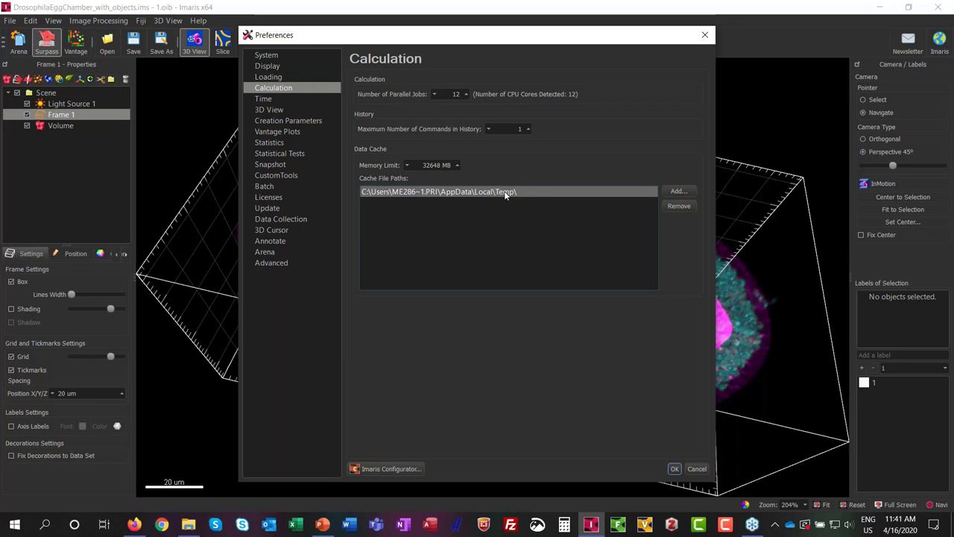
{"action": "left_click", "coordinate": [553, 193]}
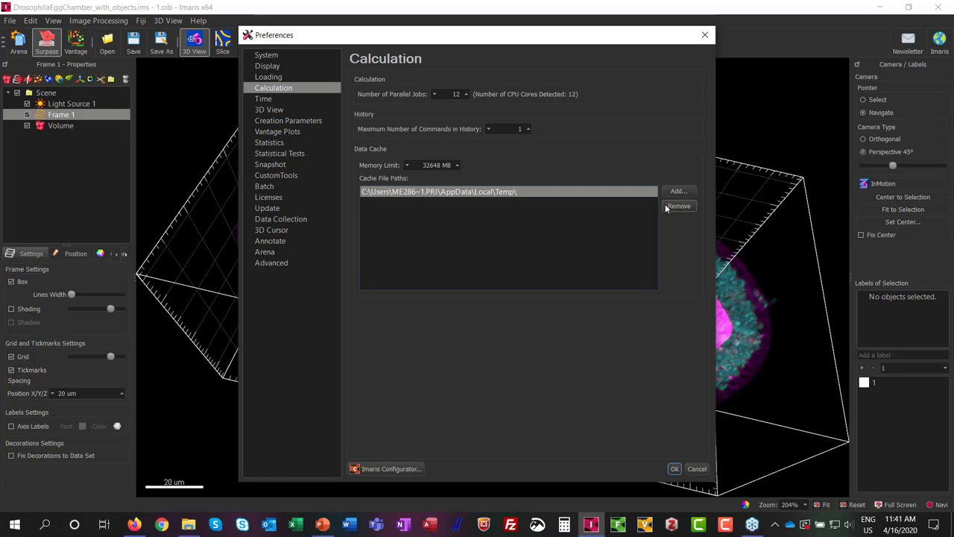
{"action": "left_click", "coordinate": [665, 204]}
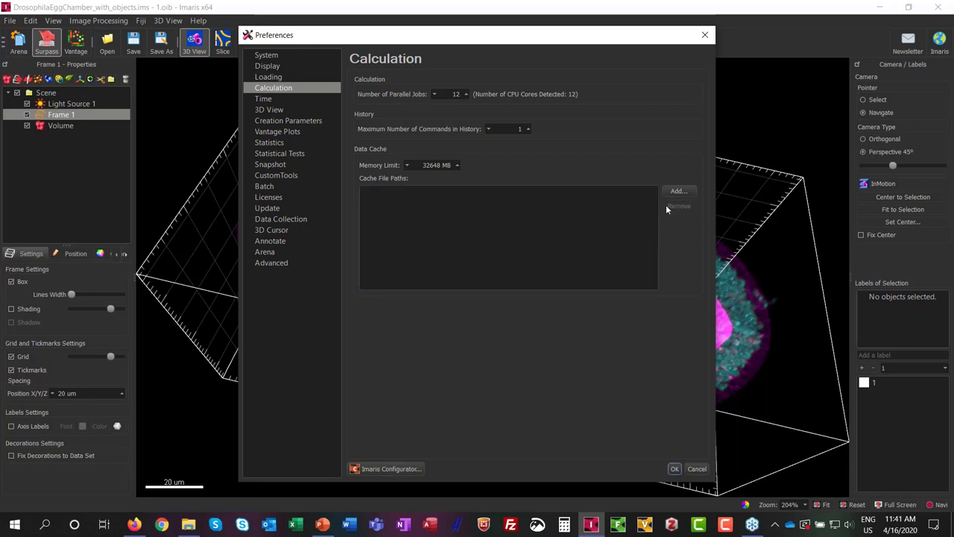
Add the Cache folder on the DATA (D:) drive as the cache file path.
{"action": "left_click", "coordinate": [678, 191]}
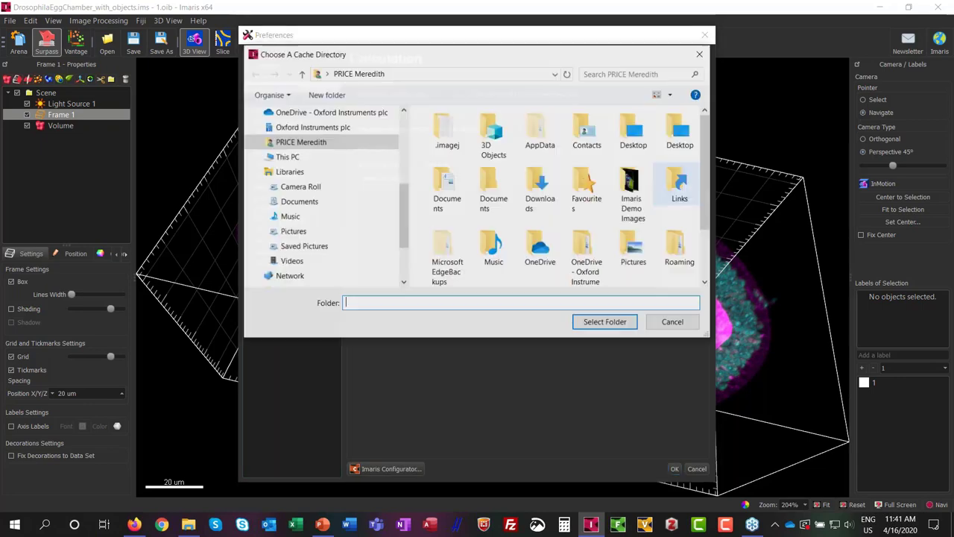
{"action": "scroll", "coordinate": [381, 207], "scroll_direction": "down", "scroll_amount": 3}
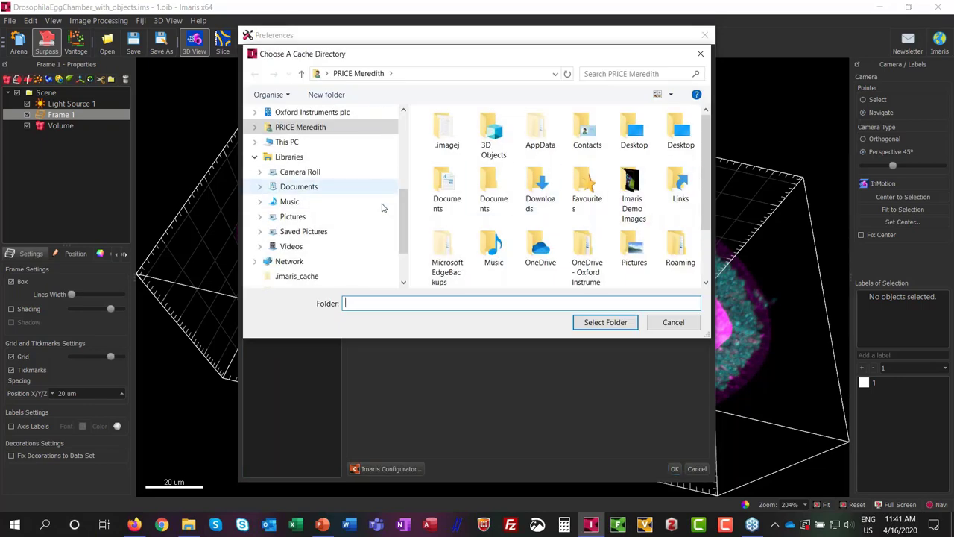
{"action": "scroll", "coordinate": [382, 206], "scroll_direction": "up", "scroll_amount": 3}
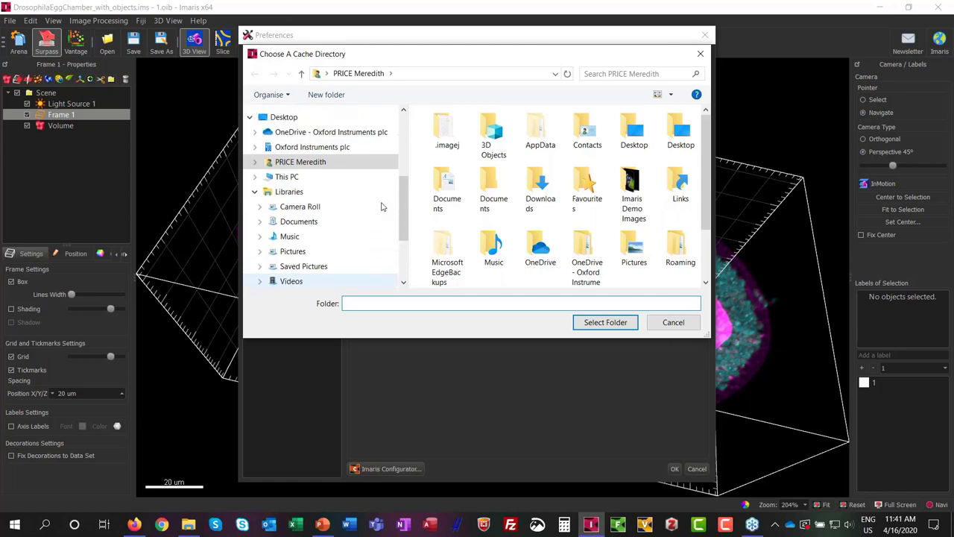
{"action": "left_click", "coordinate": [320, 192]}
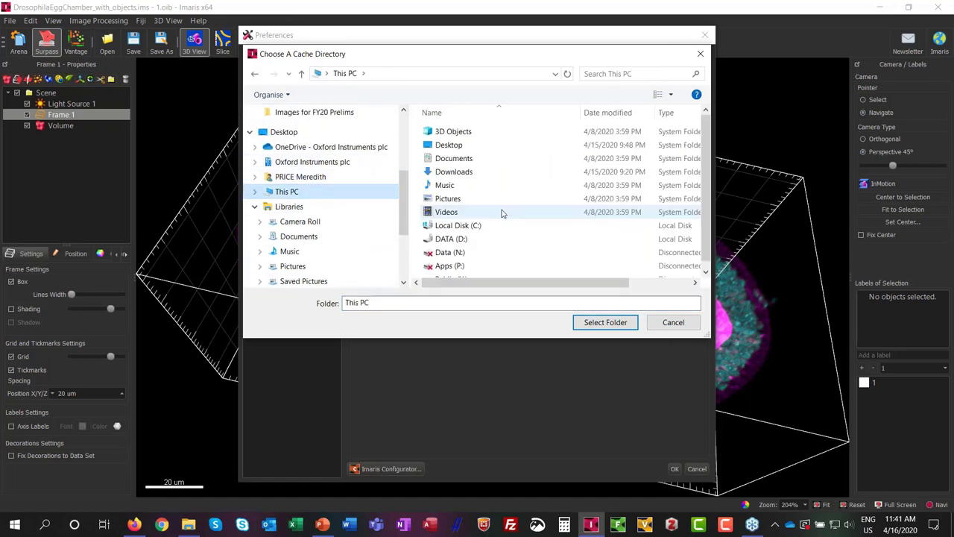
{"action": "left_click", "coordinate": [475, 241]}
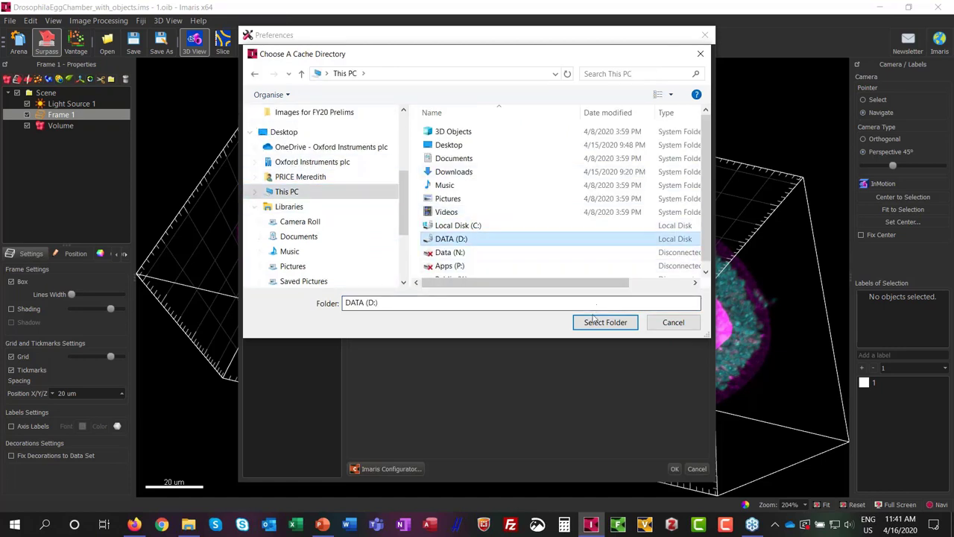
{"action": "double_click", "coordinate": [439, 240]}
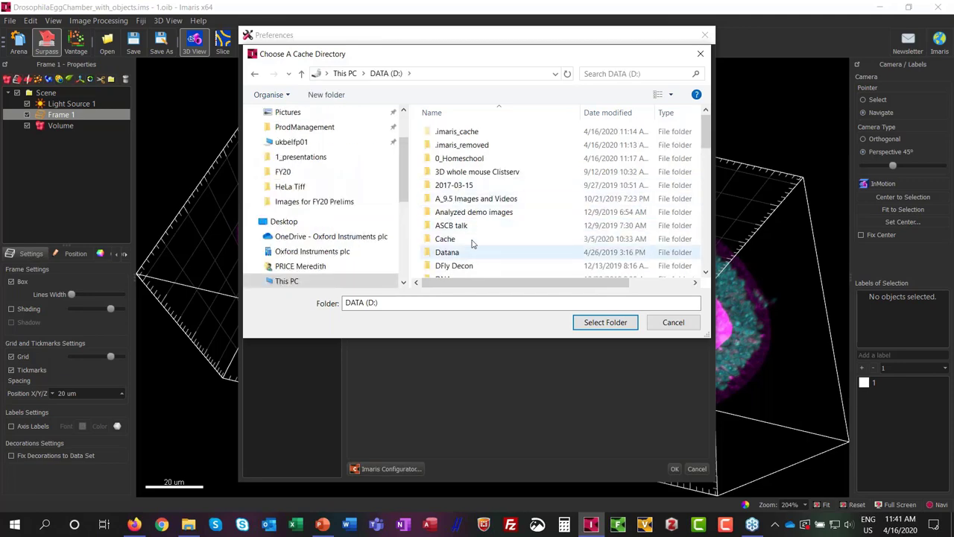
{"action": "double_click", "coordinate": [474, 238]}
{"action": "left_click", "coordinate": [606, 322]}
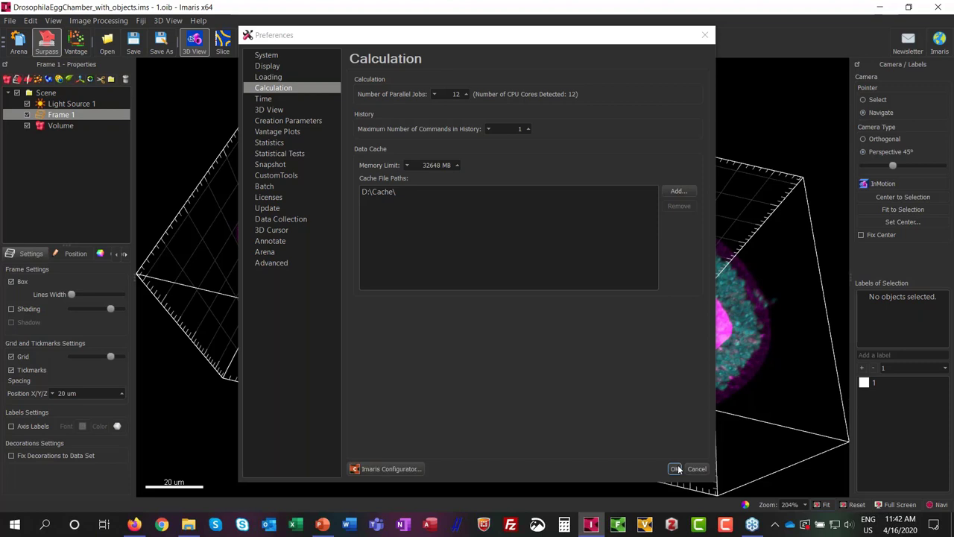
Review the Display preferences again and apply the preference changes.
{"action": "left_click", "coordinate": [267, 66]}
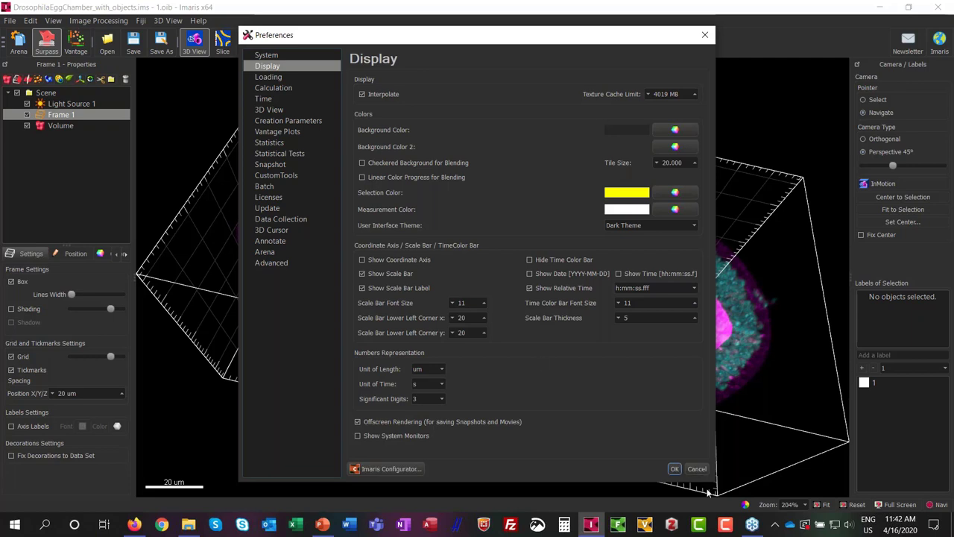
{"action": "left_click", "coordinate": [674, 468]}
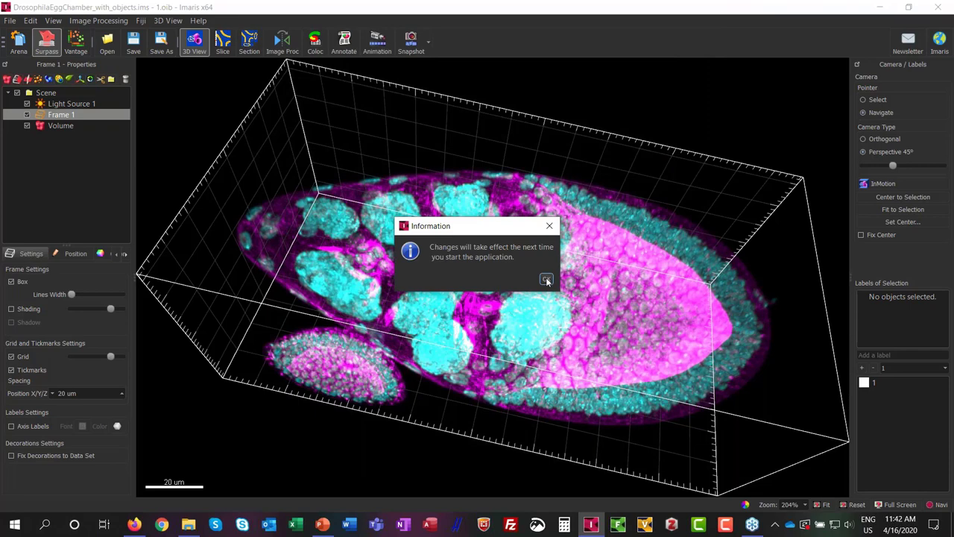
Dismiss the preferences notice, then switch to Imaris File Converter with the Imaris and HeLa Tiff folder windows minimized.
{"action": "left_click", "coordinate": [545, 279]}
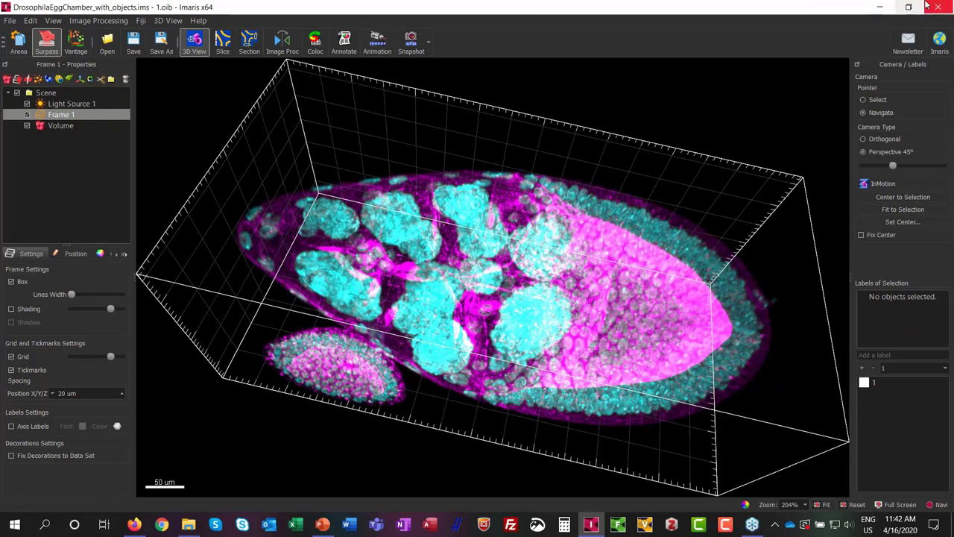
{"action": "left_click", "coordinate": [618, 525]}
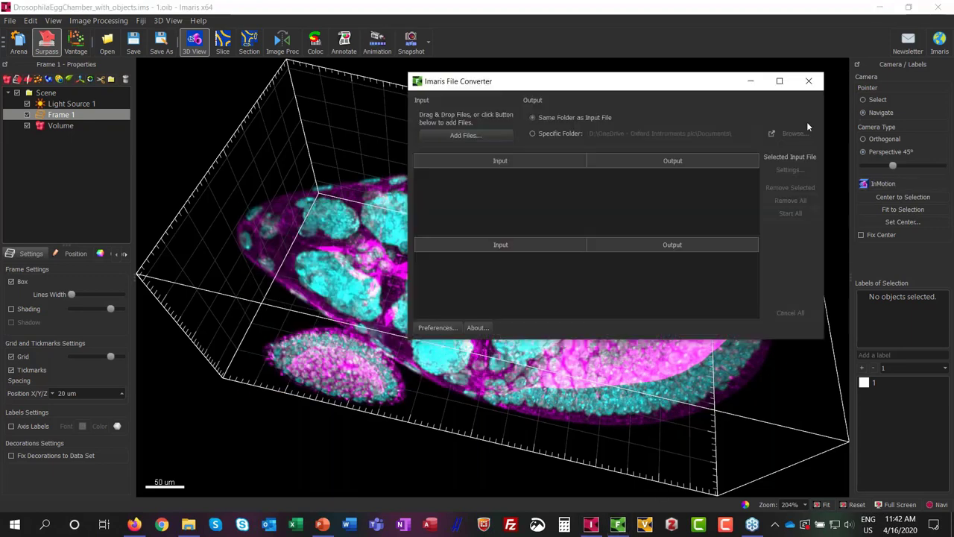
{"action": "left_click_drag", "start_coordinate": [637, 87], "coordinate": [628, 91]}
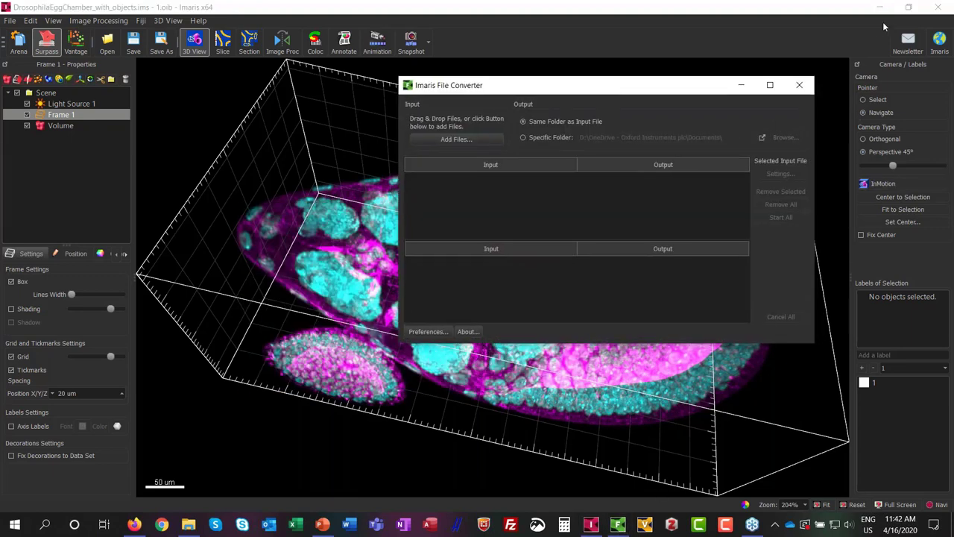
{"action": "left_click", "coordinate": [882, 12]}
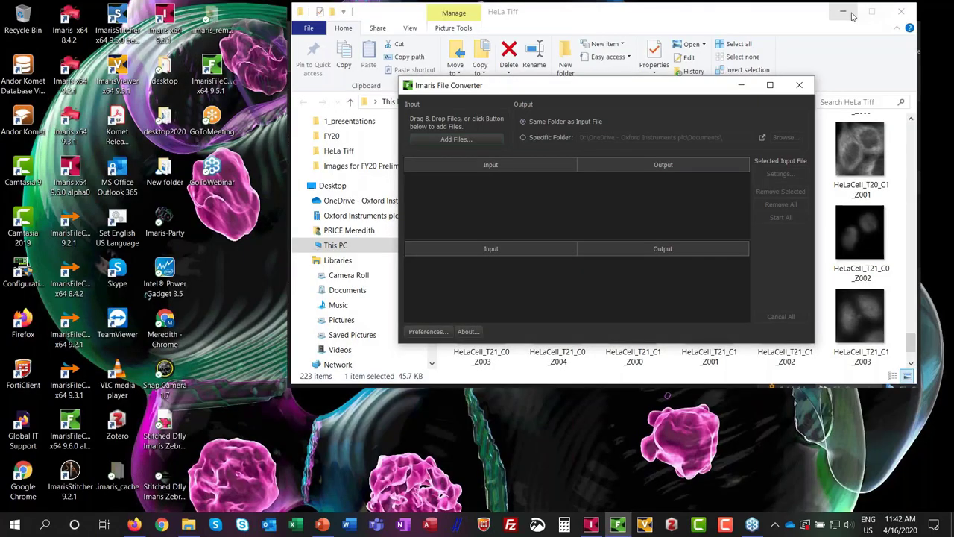
{"action": "left_click", "coordinate": [851, 13]}
{"action": "left_click", "coordinate": [852, 14]}
{"action": "left_click_drag", "start_coordinate": [644, 91], "coordinate": [607, 91]}
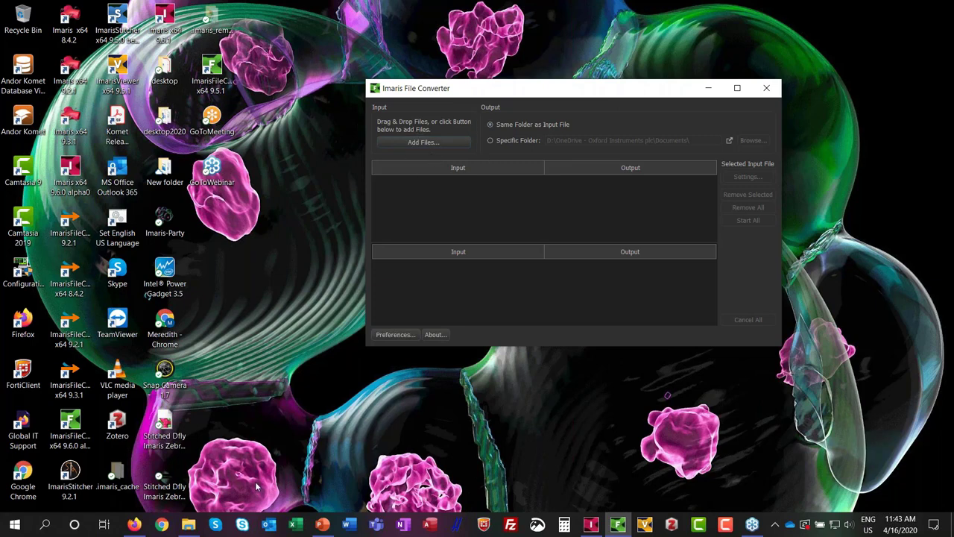
Add HeLaCell_T00_C0_Z000.tif from the HeLa Tiff folder to the File Converter's input list.
{"action": "left_click", "coordinate": [196, 527]}
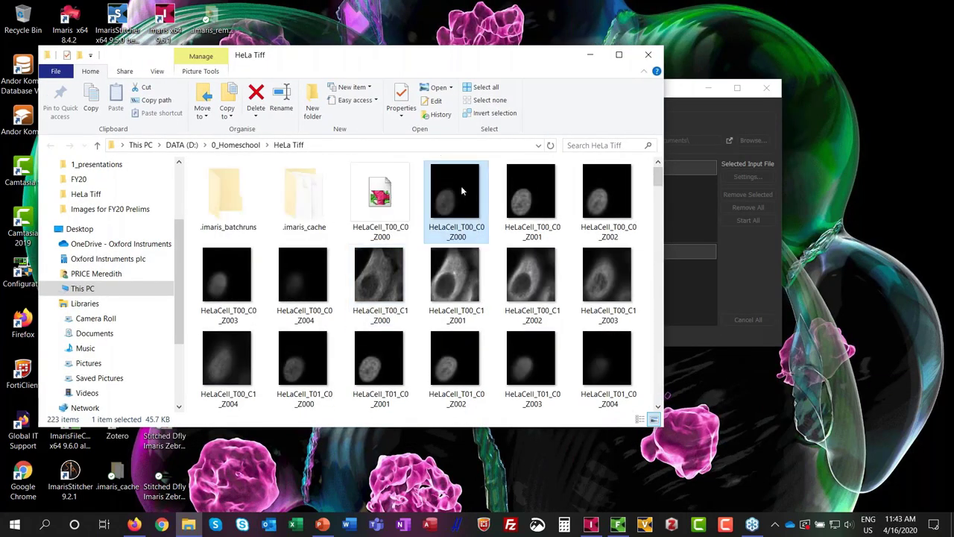
{"action": "left_click_drag", "start_coordinate": [527, 53], "coordinate": [203, 47]}
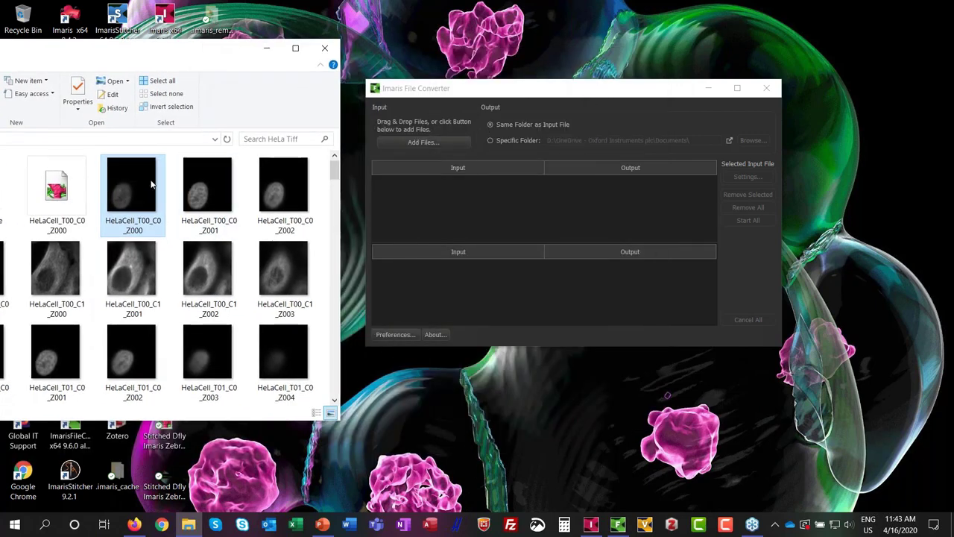
{"action": "left_click_drag", "start_coordinate": [153, 184], "coordinate": [421, 208]}
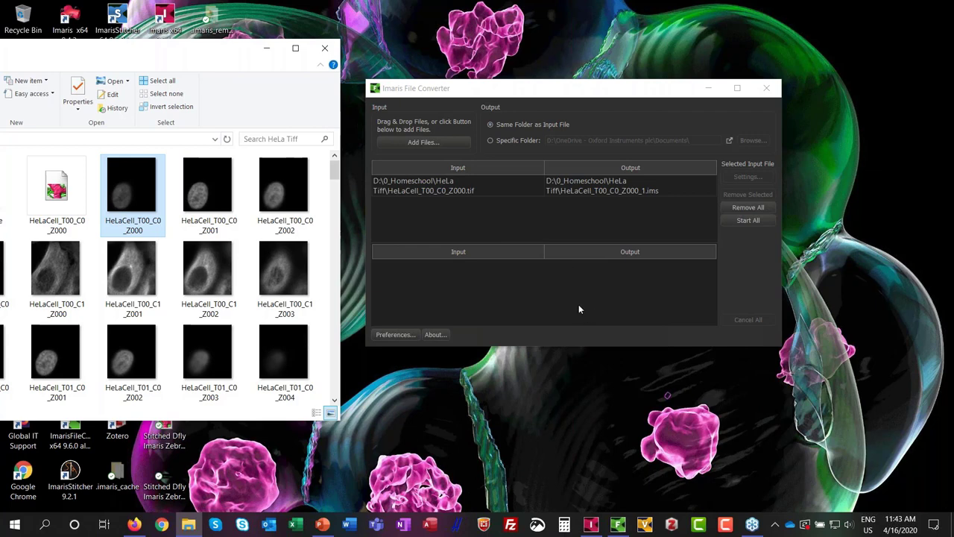
Review the queued HeLaCell file's series reading sequence and try setting the first dimension to F (Split) using file names without delimiter.
{"action": "left_click", "coordinate": [431, 189]}
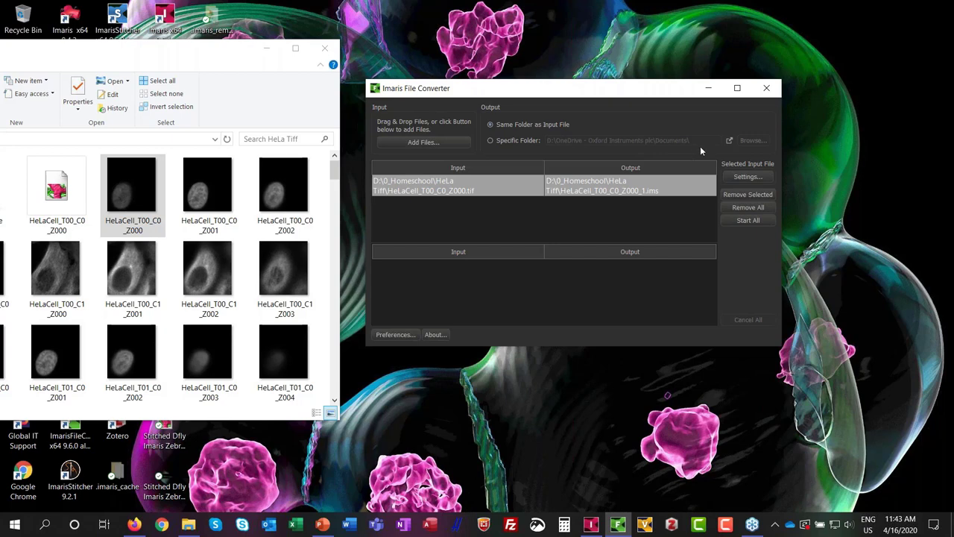
{"action": "left_click", "coordinate": [746, 177]}
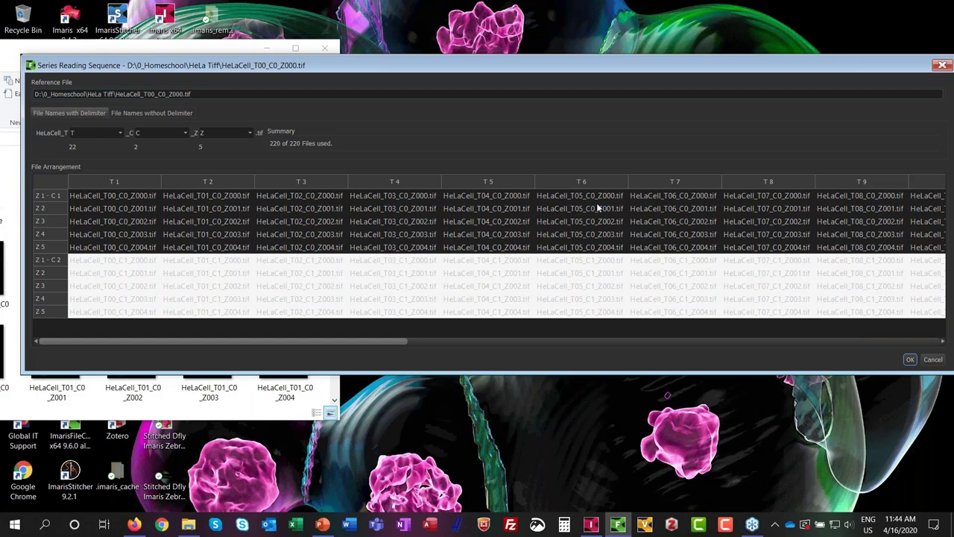
{"action": "left_click", "coordinate": [136, 113]}
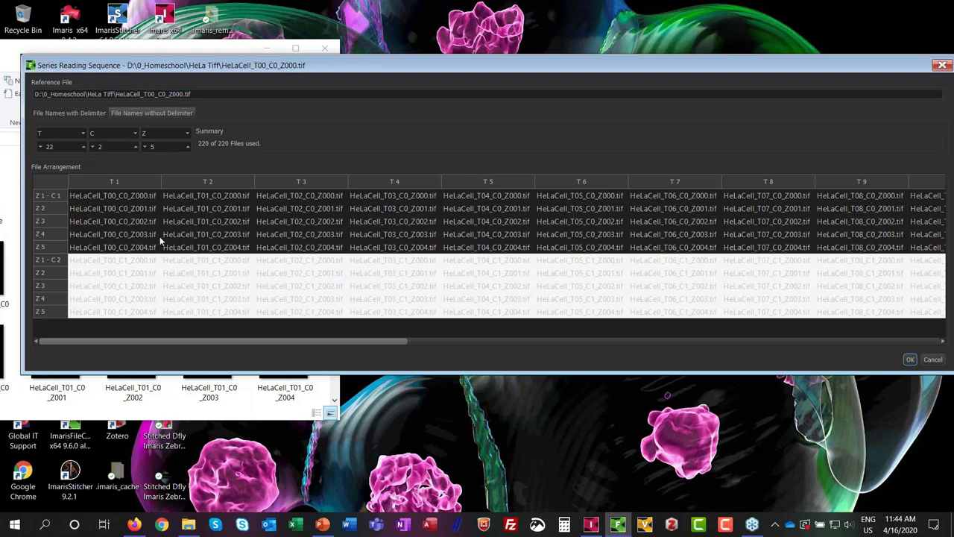
{"action": "left_click", "coordinate": [53, 134]}
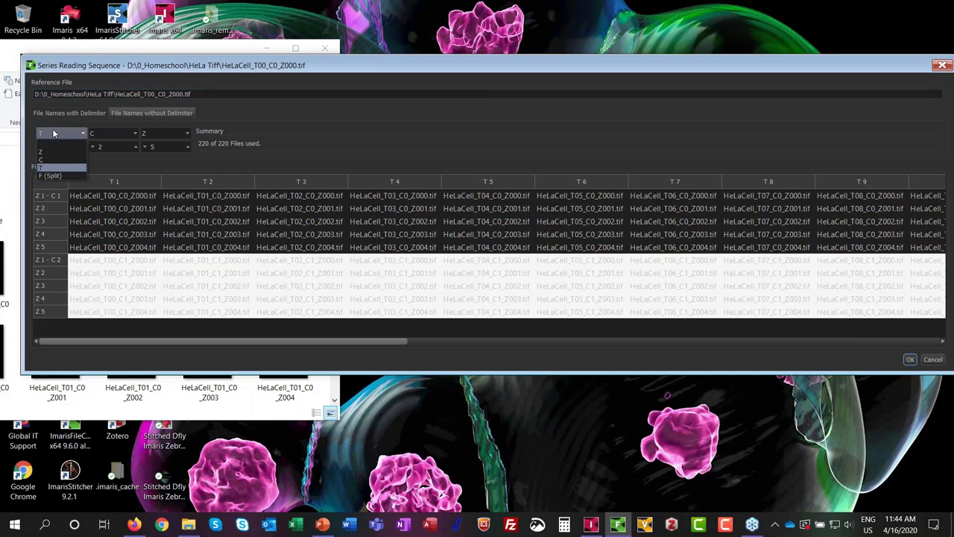
{"action": "left_click", "coordinate": [53, 176]}
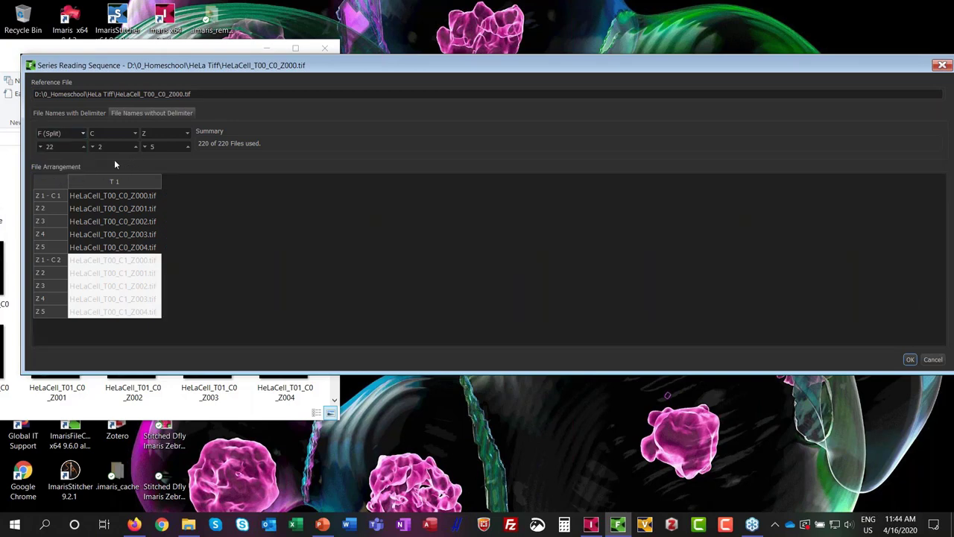
{"action": "left_click", "coordinate": [71, 115]}
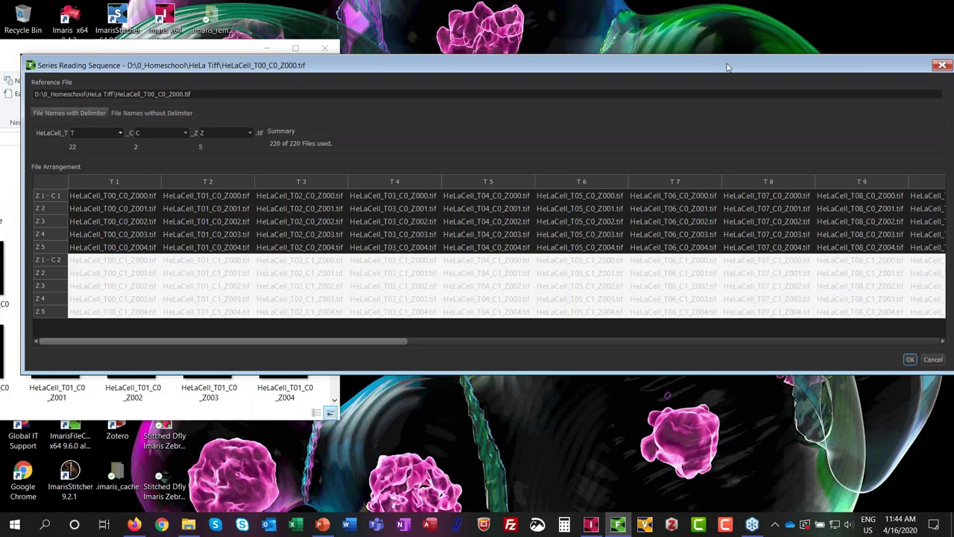
{"action": "left_click_drag", "start_coordinate": [910, 66], "coordinate": [858, 40]}
{"action": "left_click", "coordinate": [881, 336]}
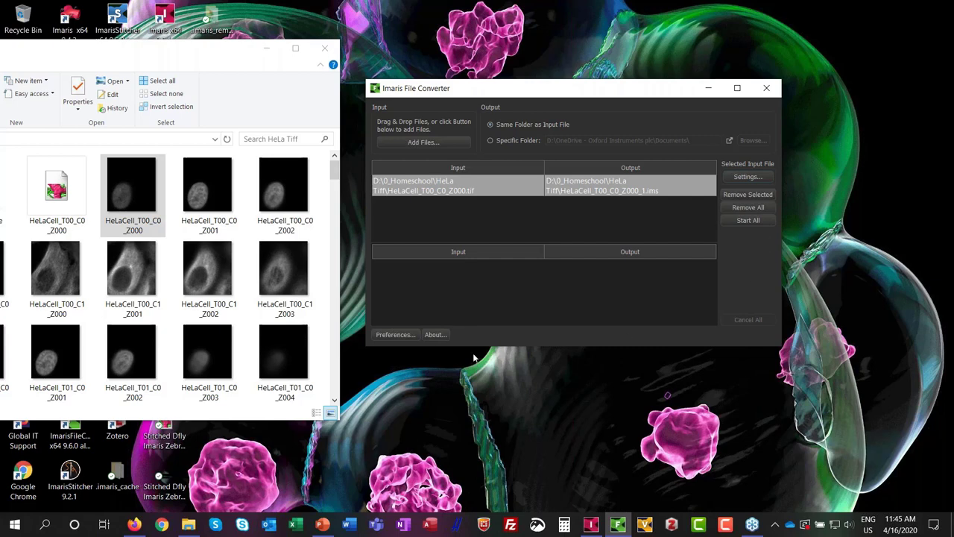
Start converting the queued HeLaCell TIFF series to an Imaris .ims file in the same folder.
{"action": "left_click", "coordinate": [747, 221]}
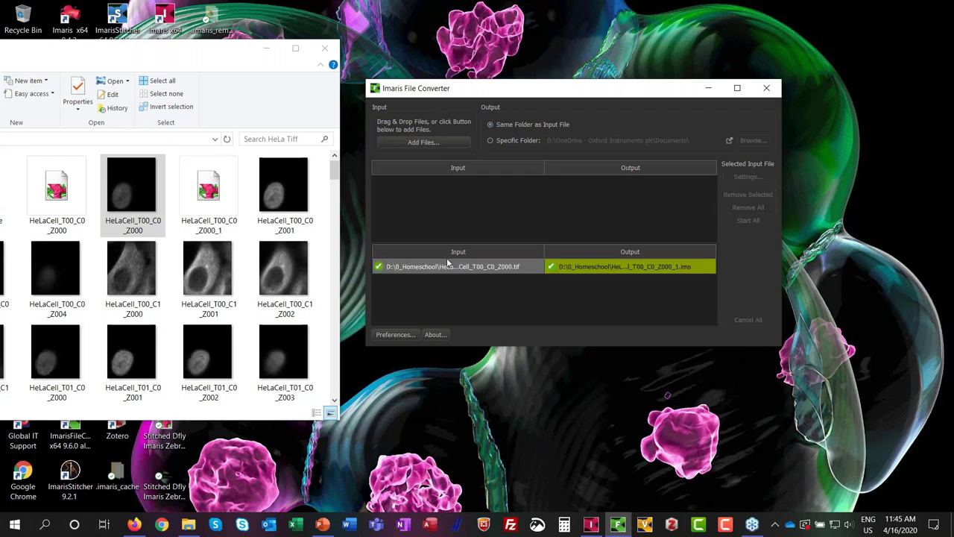
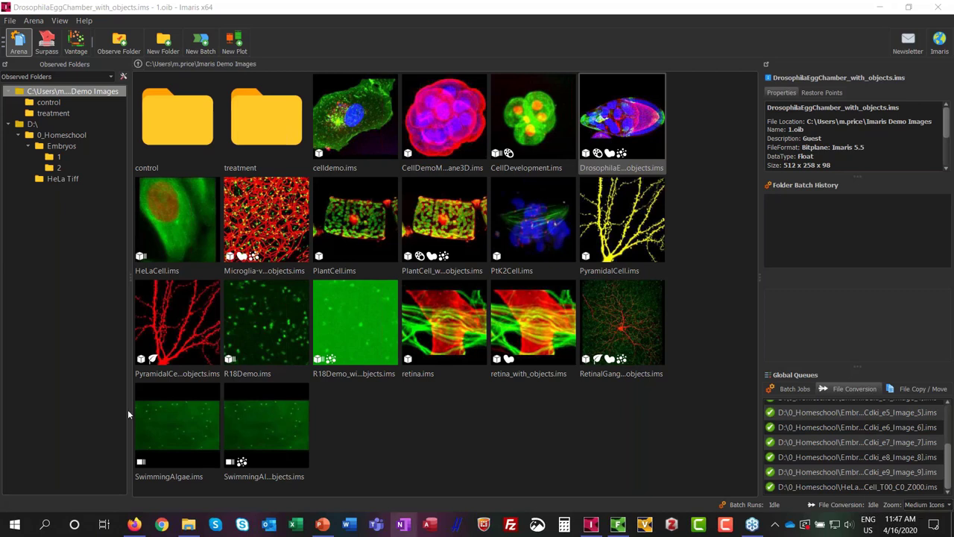
Display the contents of the 0_Homeschool folder on the D: drive in the Imaris Arena.
{"action": "left_click", "coordinate": [61, 127]}
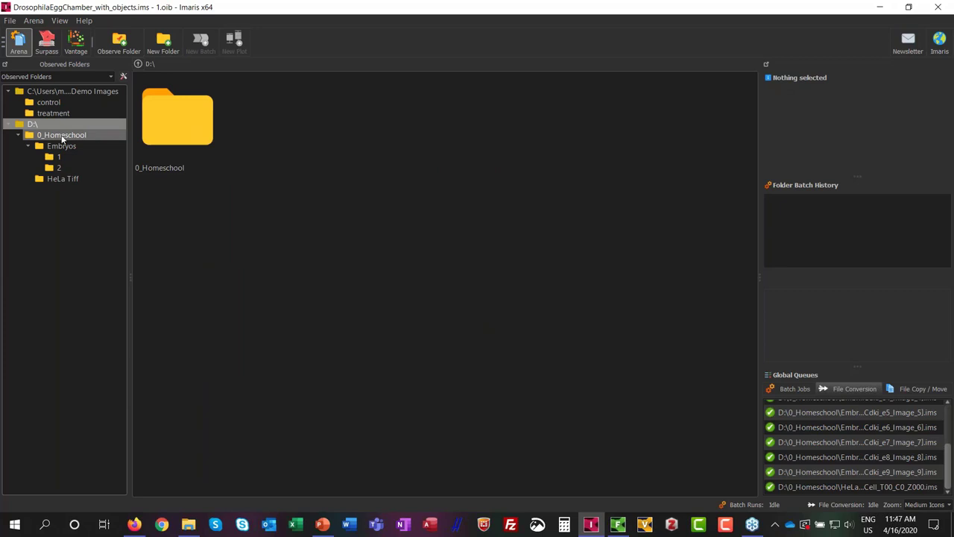
{"action": "left_click", "coordinate": [61, 137]}
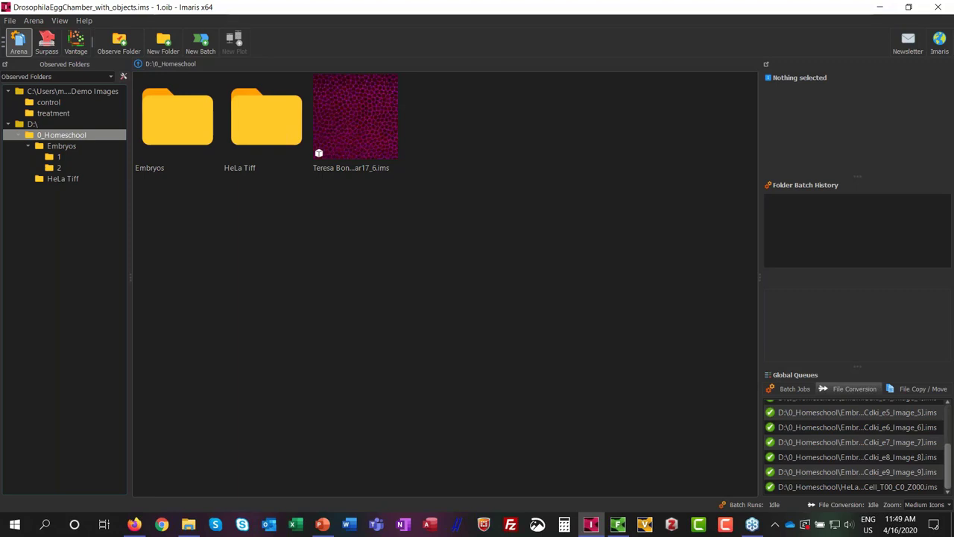
Examine the configurable file series delimiters for Dimension F (Split) in the File Converter preferences, then close the converter without changes.
{"action": "left_click", "coordinate": [620, 532]}
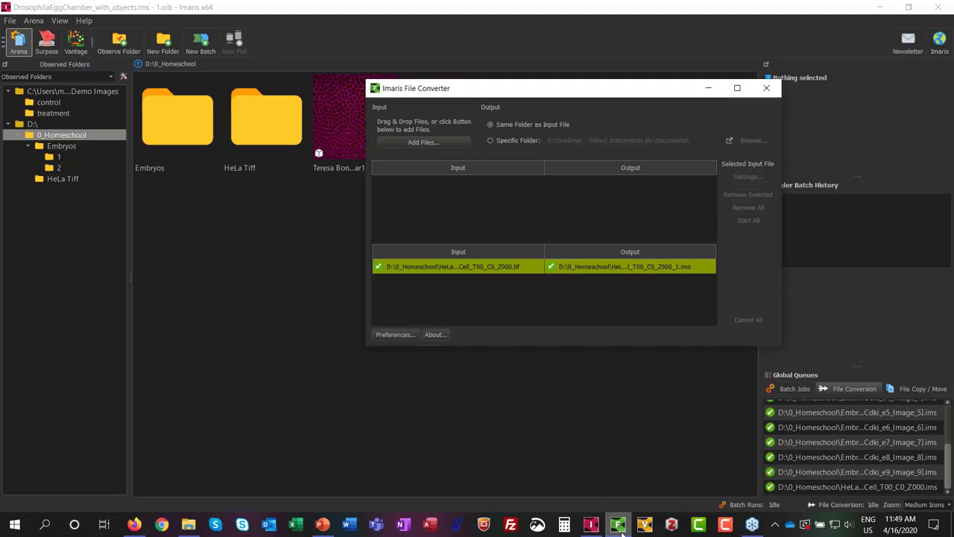
{"action": "left_click", "coordinate": [405, 334]}
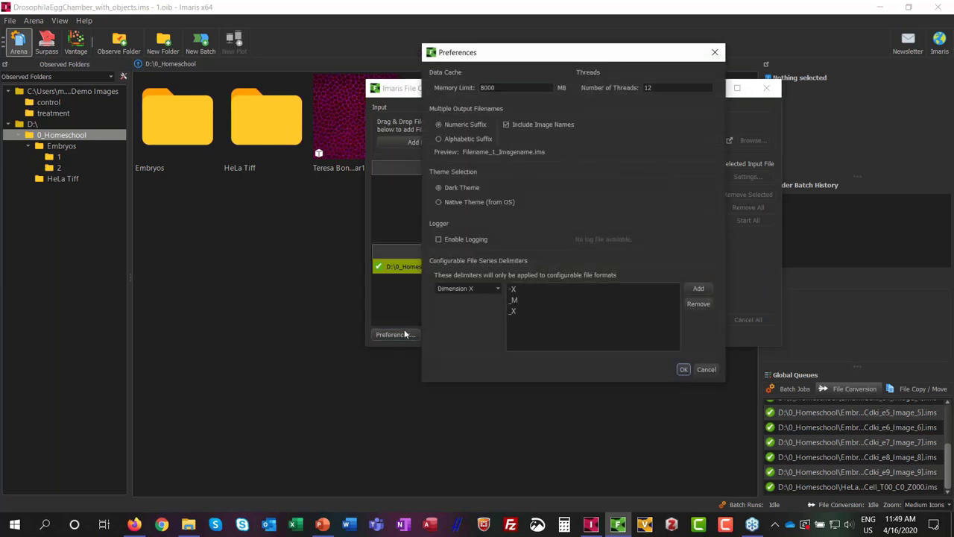
{"action": "left_click", "coordinate": [447, 291]}
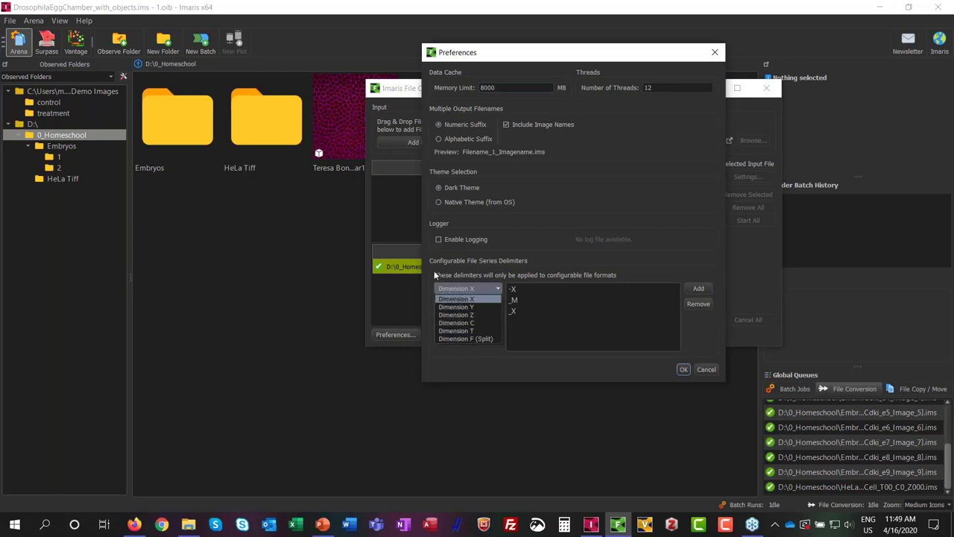
{"action": "left_click", "coordinate": [460, 339]}
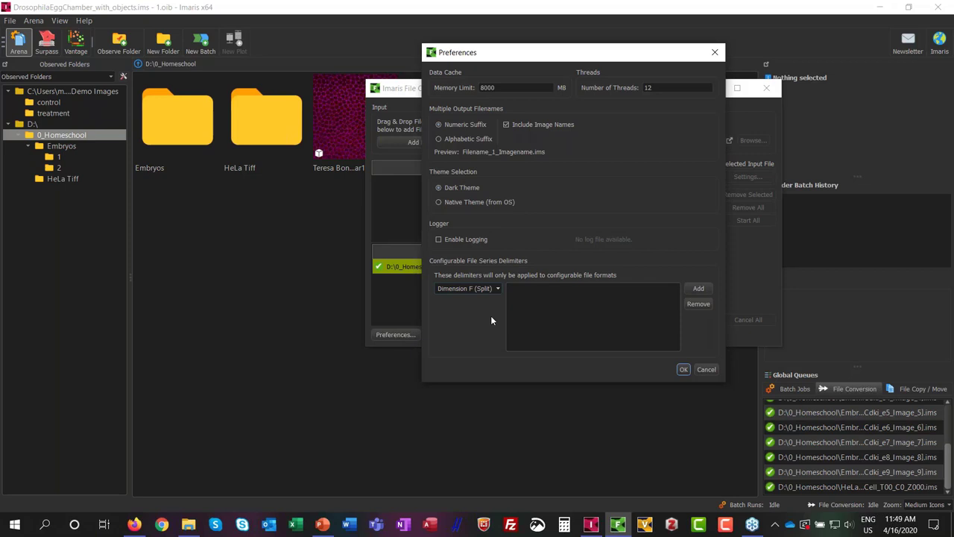
{"action": "left_click", "coordinate": [706, 368]}
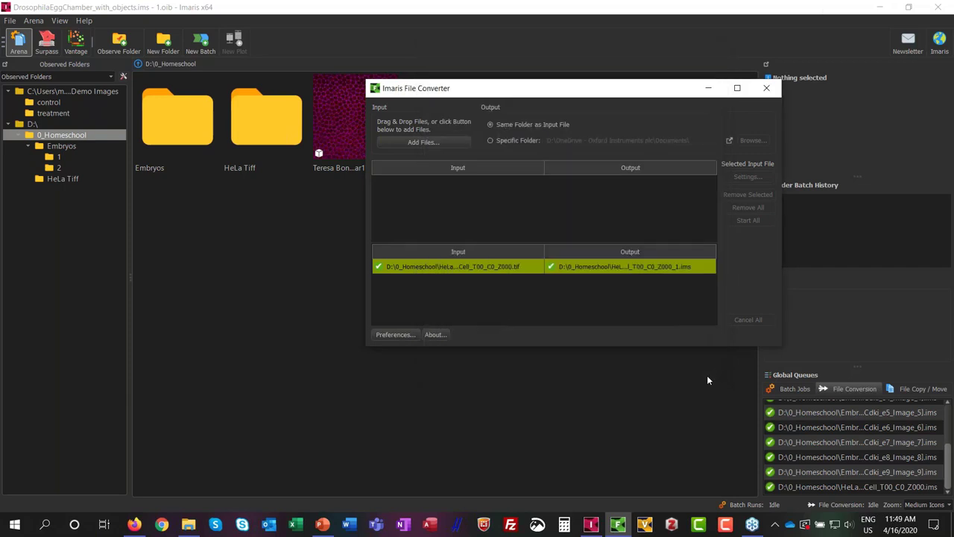
{"action": "left_click", "coordinate": [767, 88]}
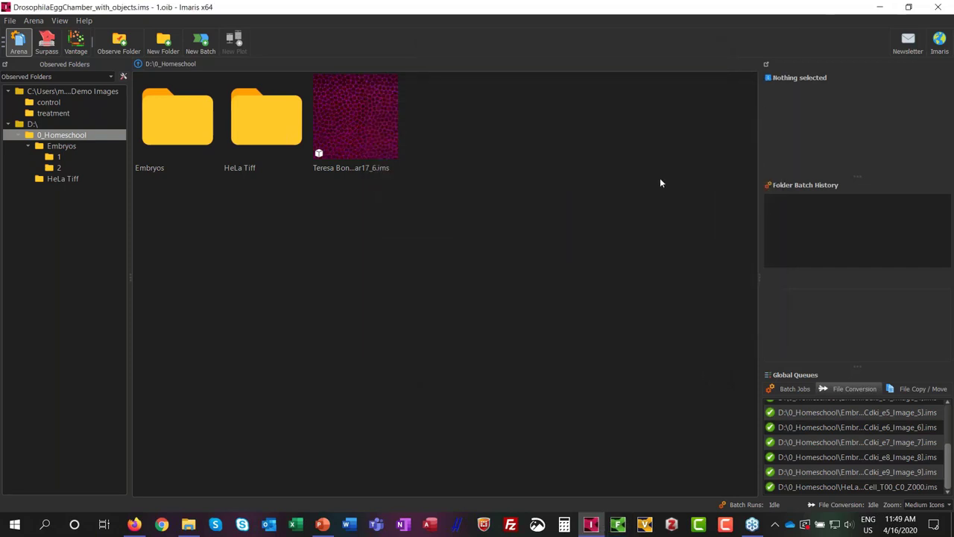